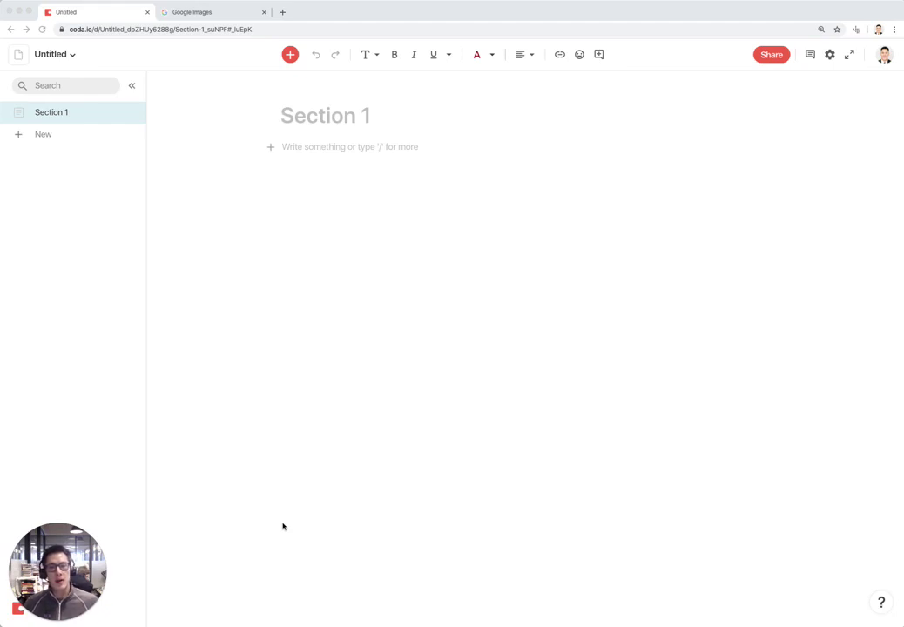
Rename the untitled doc to 'Event Meetup Template'
{"action": "left_click", "coordinate": [50, 54]}
{"action": "type", "text": "Event Meetup"}
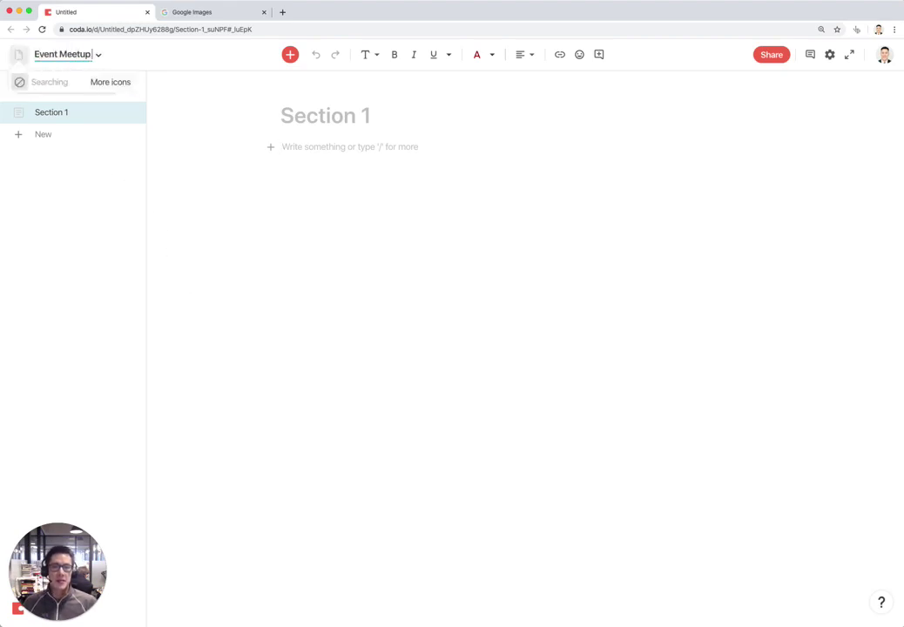
{"action": "type", "text": " Template"}
{"action": "key", "text": "Return"}
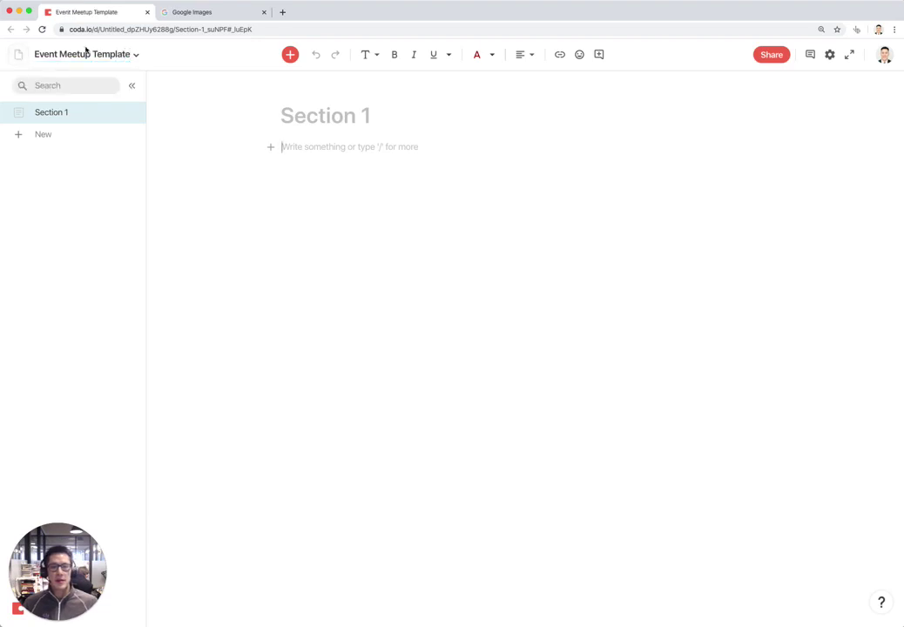
Give the doc a red calendar icon found by searching 'event'
{"action": "left_click", "coordinate": [28, 56]}
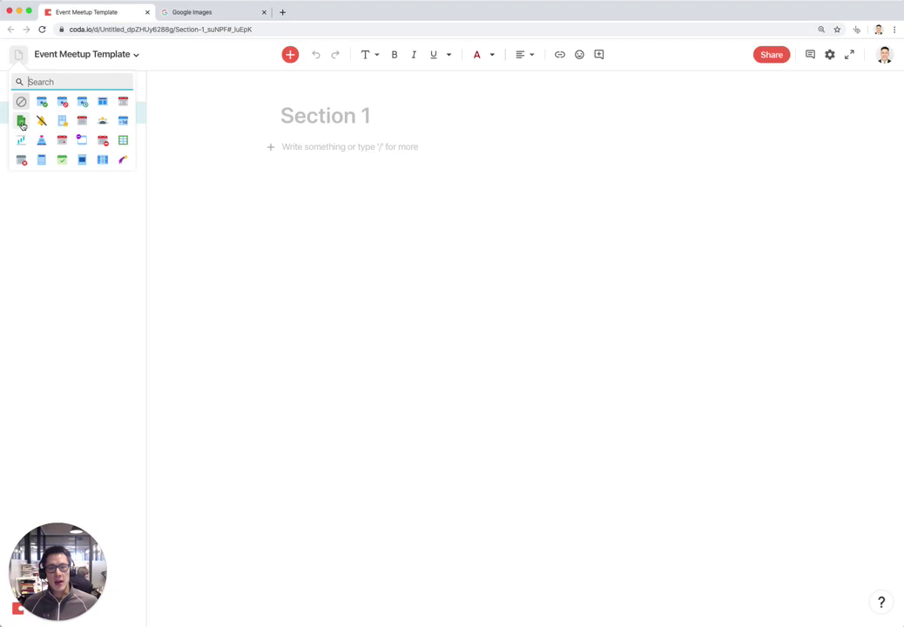
{"action": "type", "text": "event"}
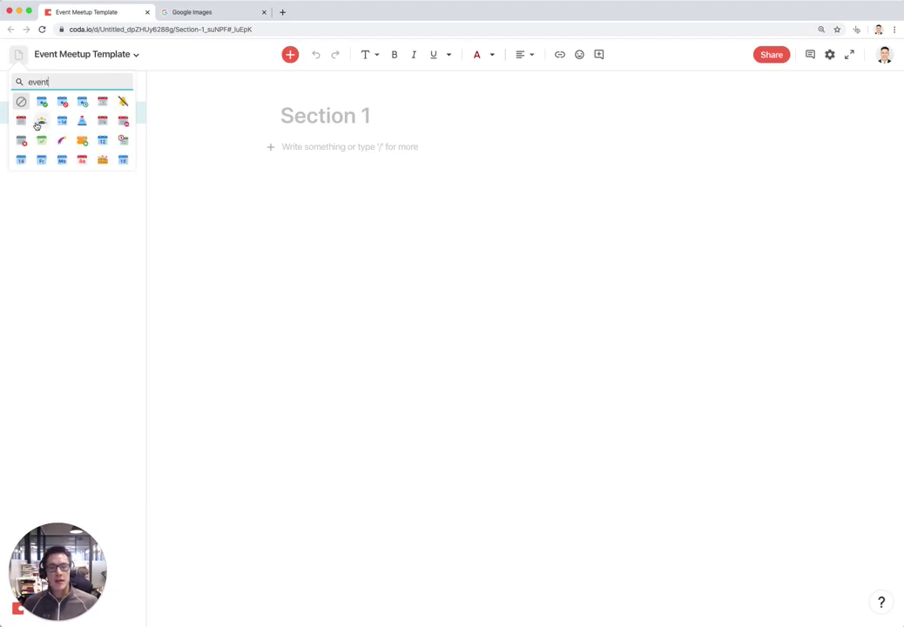
{"action": "left_click", "coordinate": [20, 121]}
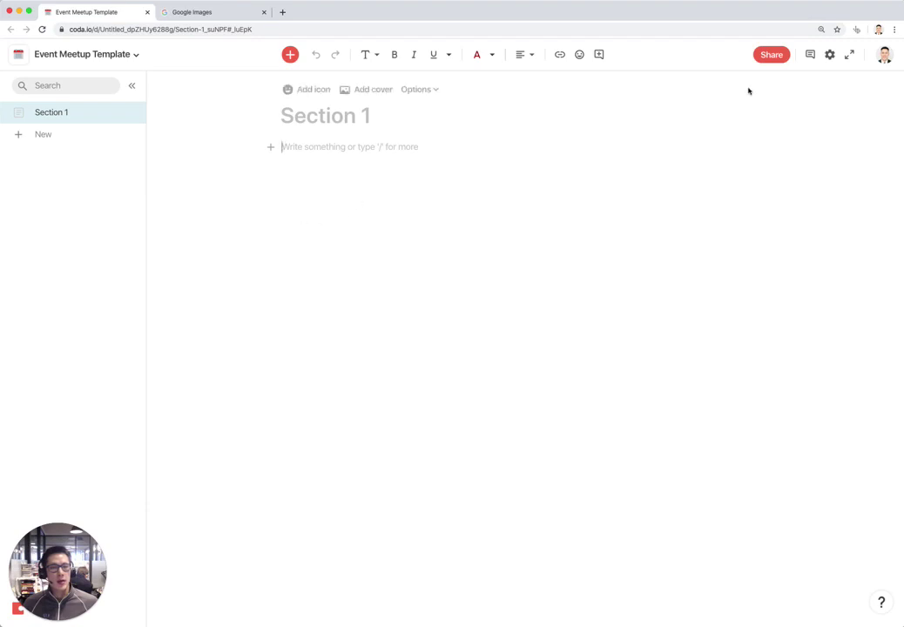
{"action": "left_click", "coordinate": [771, 54]}
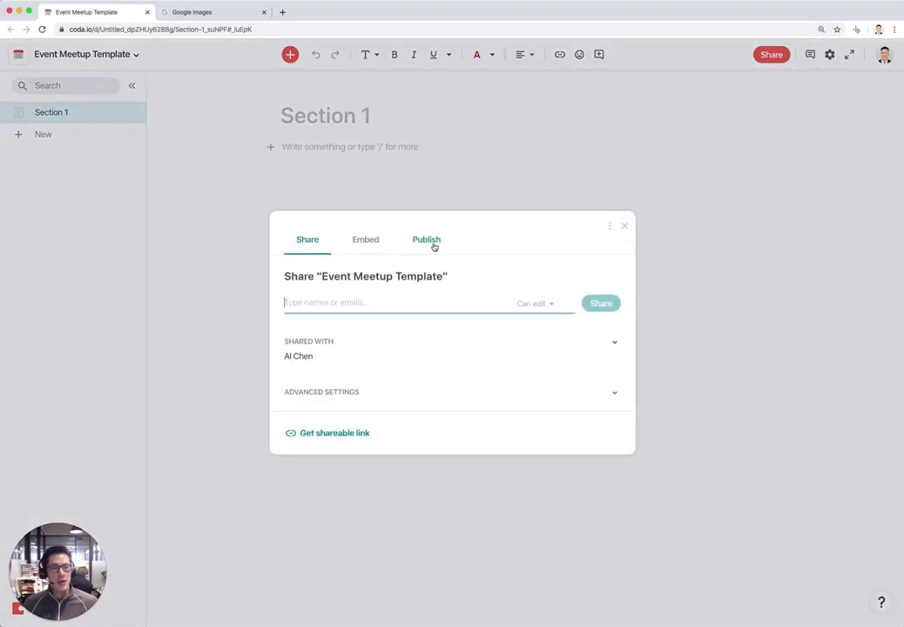
{"action": "left_click", "coordinate": [431, 242]}
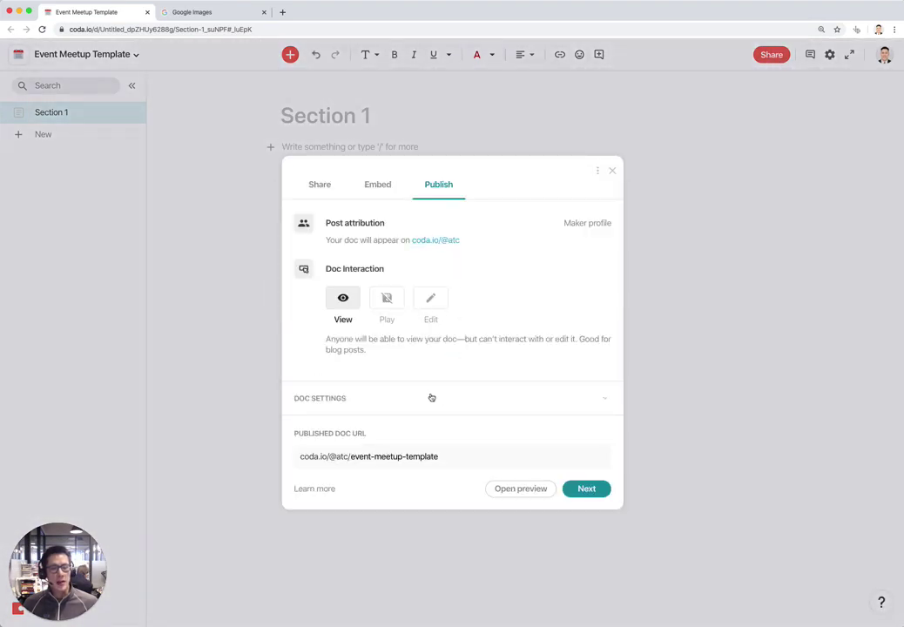
{"action": "left_click", "coordinate": [607, 400]}
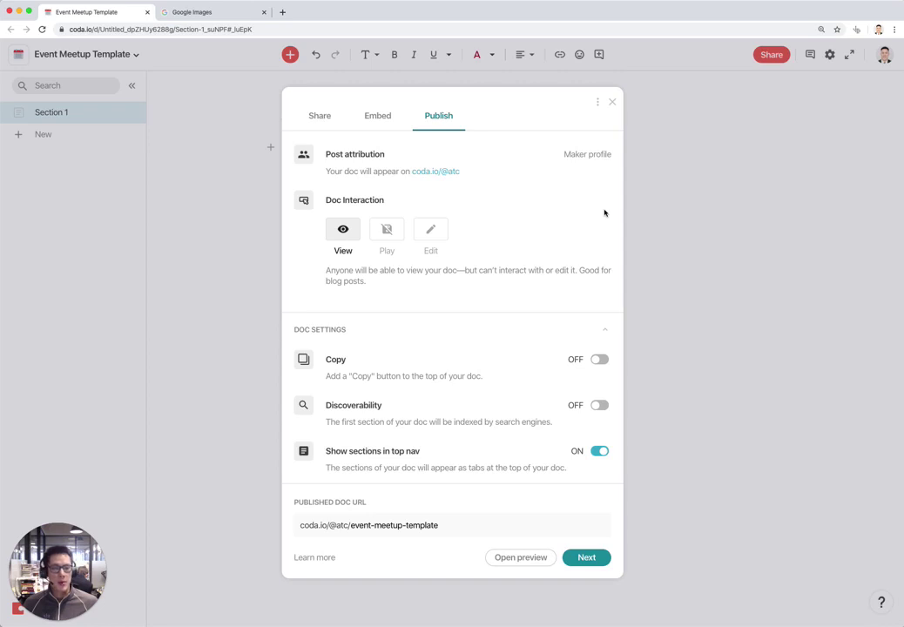
{"action": "left_click", "coordinate": [613, 104]}
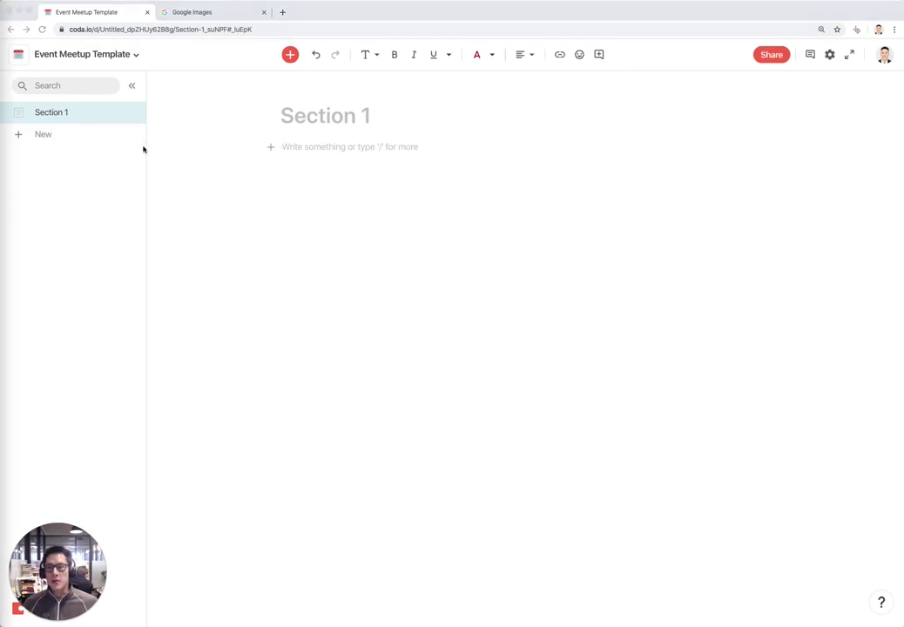
Rename the Section 1 page to 'RSVP for Meetup' with a blue squares icon
{"action": "left_click", "coordinate": [52, 121]}
{"action": "double_click", "coordinate": [55, 117]}
{"action": "type", "text": "RS"}
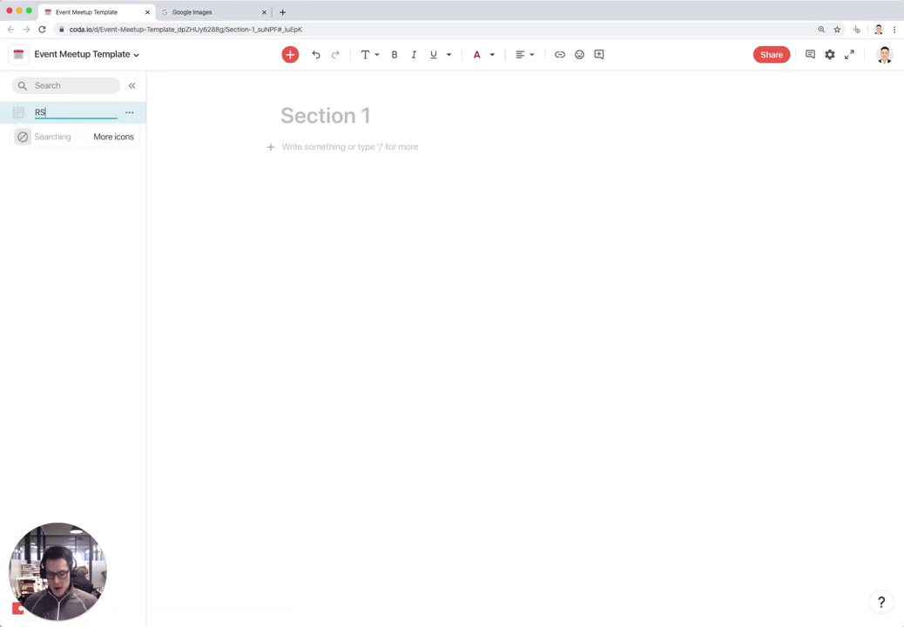
{"action": "type", "text": "VP for Meetup"}
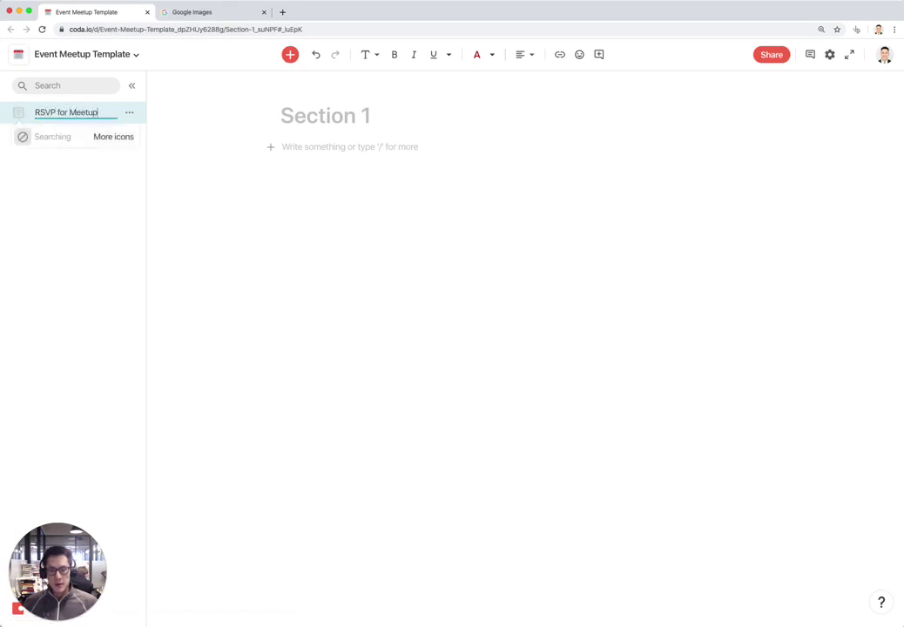
{"action": "key", "text": "Return"}
{"action": "left_click", "coordinate": [18, 113]}
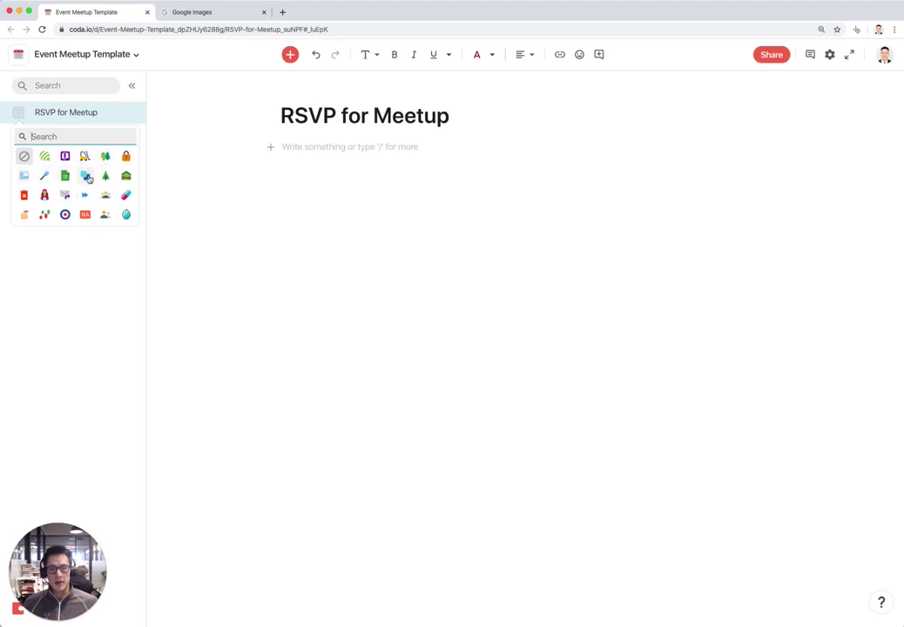
{"action": "left_click", "coordinate": [86, 177]}
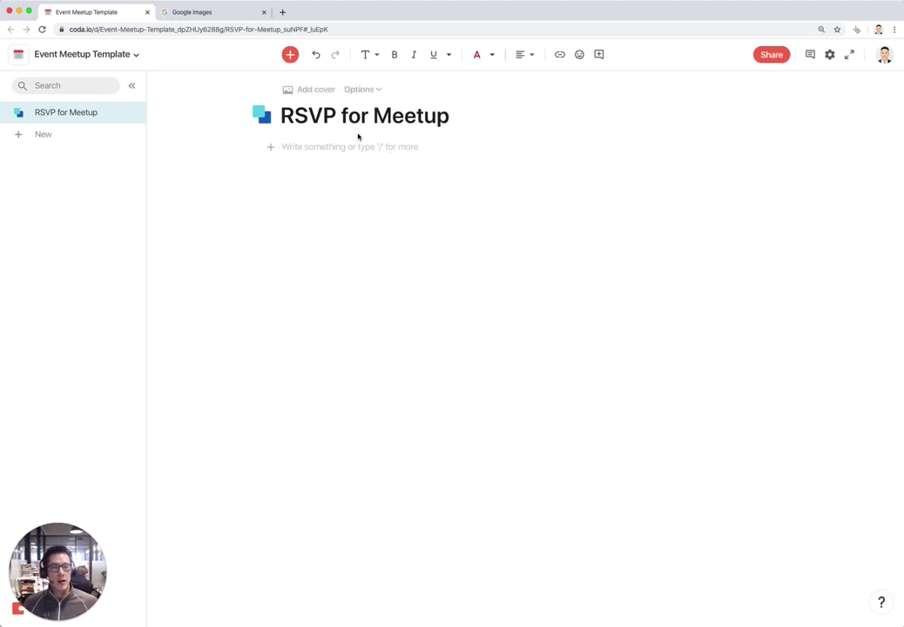
Add the black-and-white NEW YORK! graffiti photo from an Unsplash 'new york' search as cover
{"action": "left_click", "coordinate": [321, 90]}
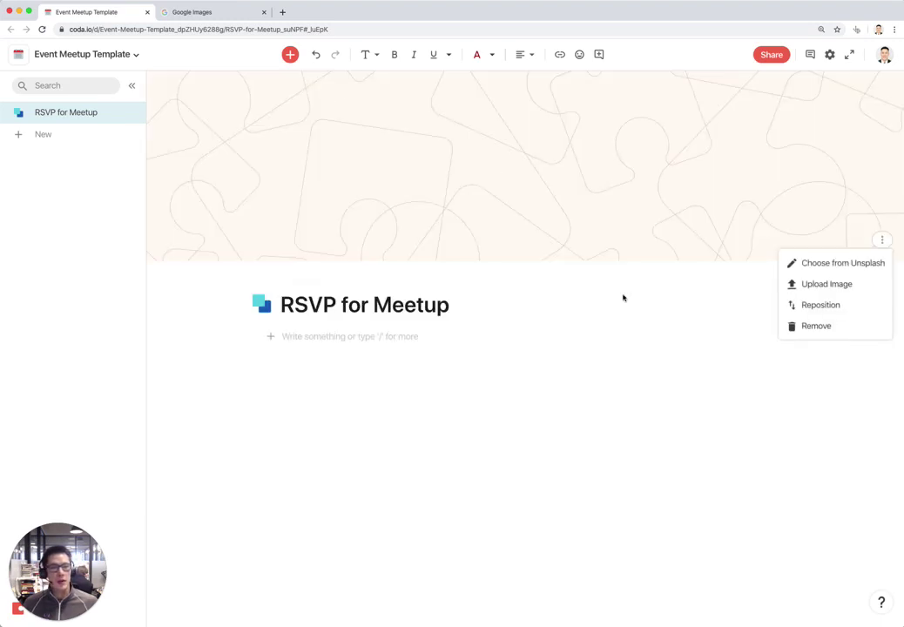
{"action": "left_click", "coordinate": [843, 263]}
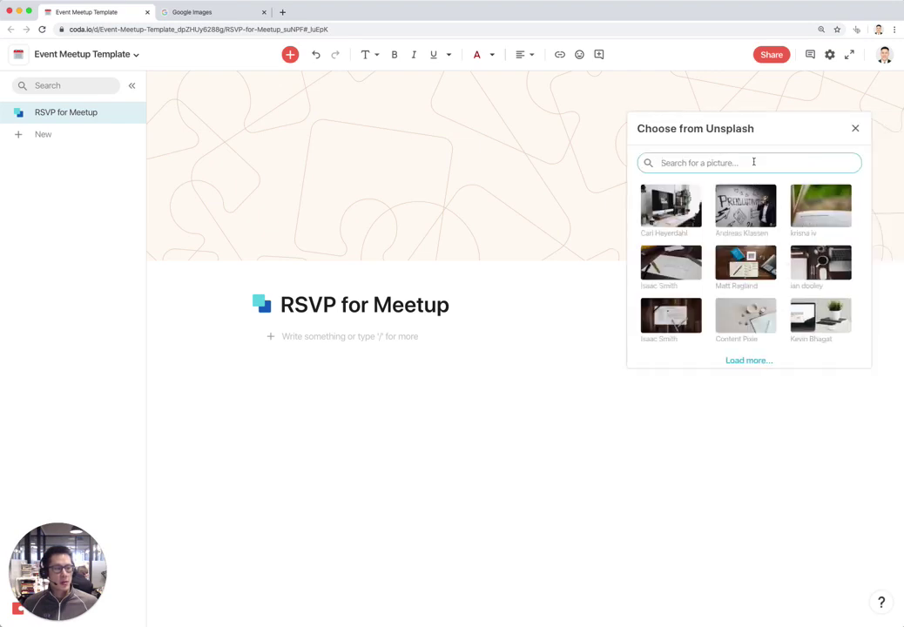
{"action": "type", "text": "nyc"}
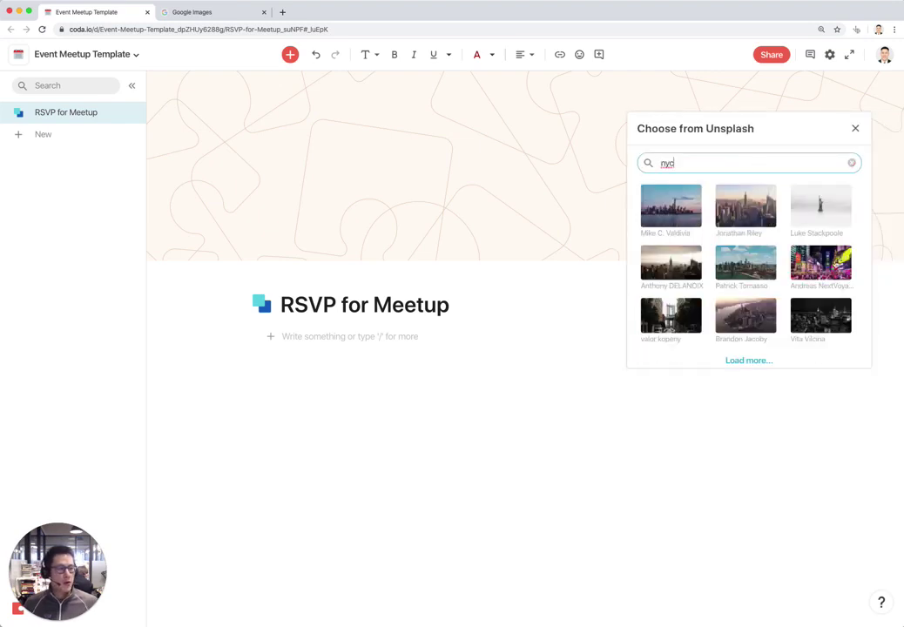
{"action": "scroll", "coordinate": [838, 268], "scroll_direction": "down", "scroll_amount": 1}
{"action": "key", "text": "BackSpace"}
{"action": "key", "text": "BackSpace"}
{"action": "key", "text": "BackSpace"}
{"action": "type", "text": "new york"}
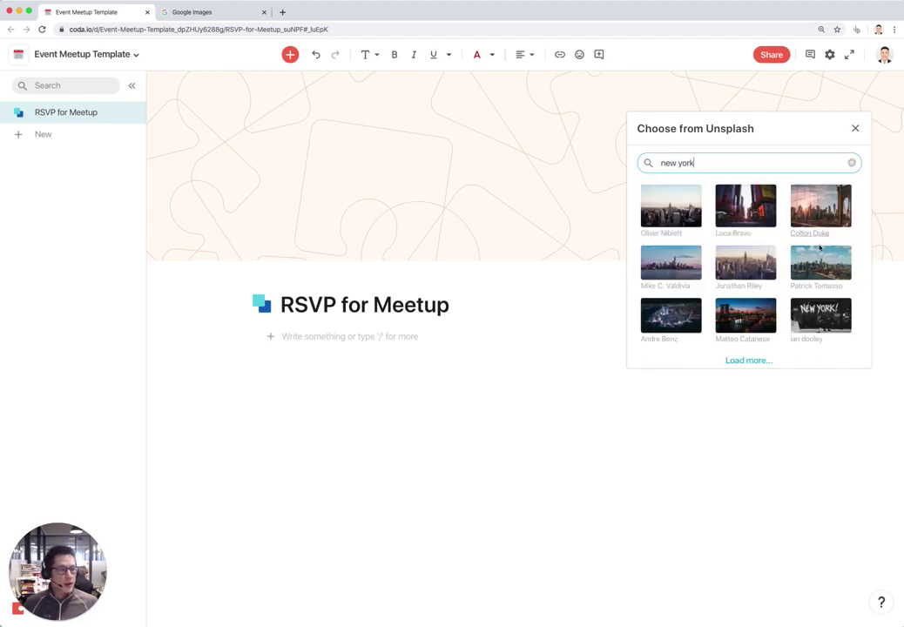
{"action": "left_click", "coordinate": [820, 315]}
{"action": "left_click", "coordinate": [855, 128]}
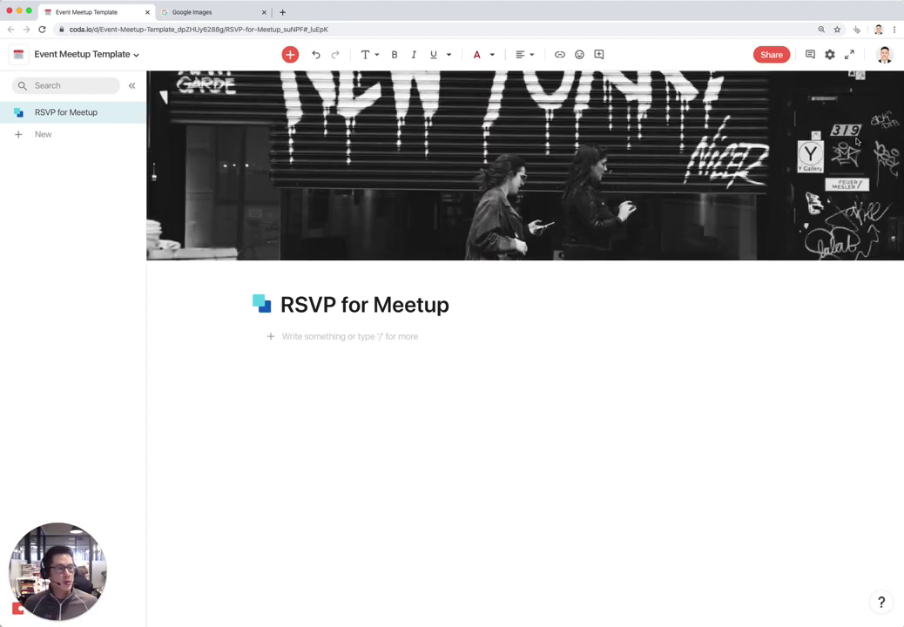
Reposition the cover photo downward so the full NEW YORK! lettering shows
{"action": "left_click", "coordinate": [882, 242]}
{"action": "left_click", "coordinate": [831, 307]}
{"action": "left_click_drag", "start_coordinate": [723, 144], "coordinate": [730, 248]}
{"action": "left_click", "coordinate": [867, 239]}
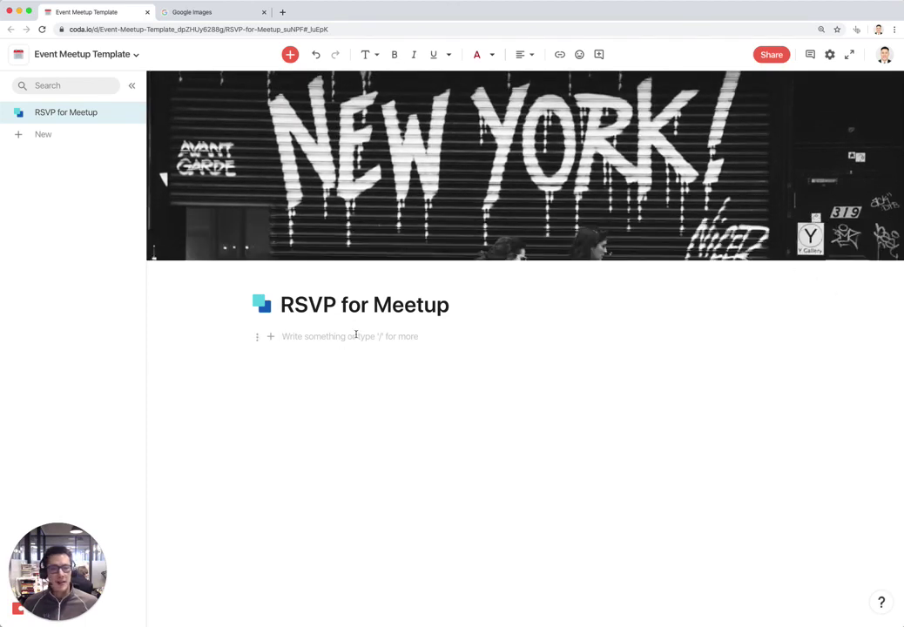
Turn on the page subtitle and enter 'RSVP for our next meetup!'
{"action": "left_click", "coordinate": [311, 285]}
{"action": "left_click", "coordinate": [401, 364]}
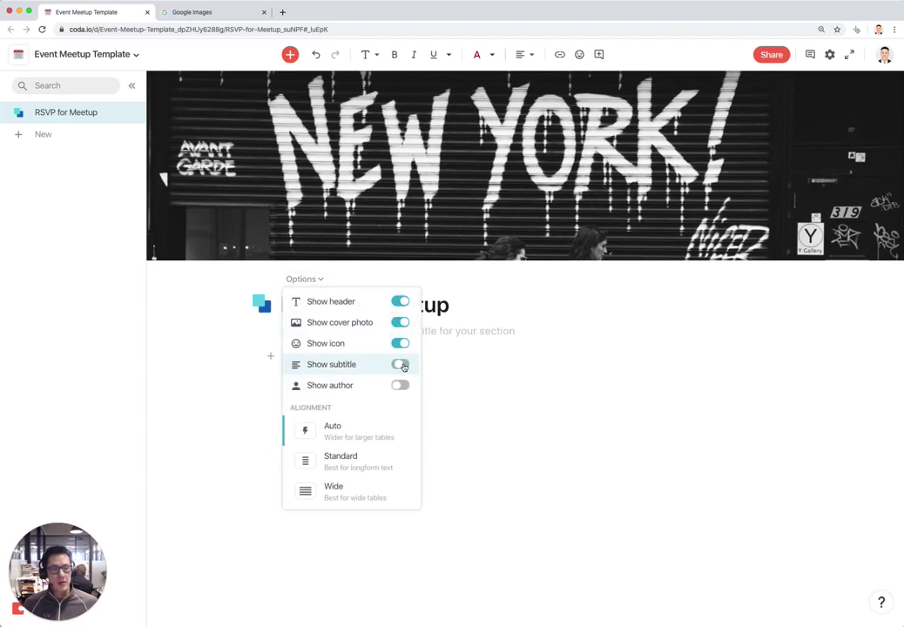
{"action": "left_click", "coordinate": [479, 333]}
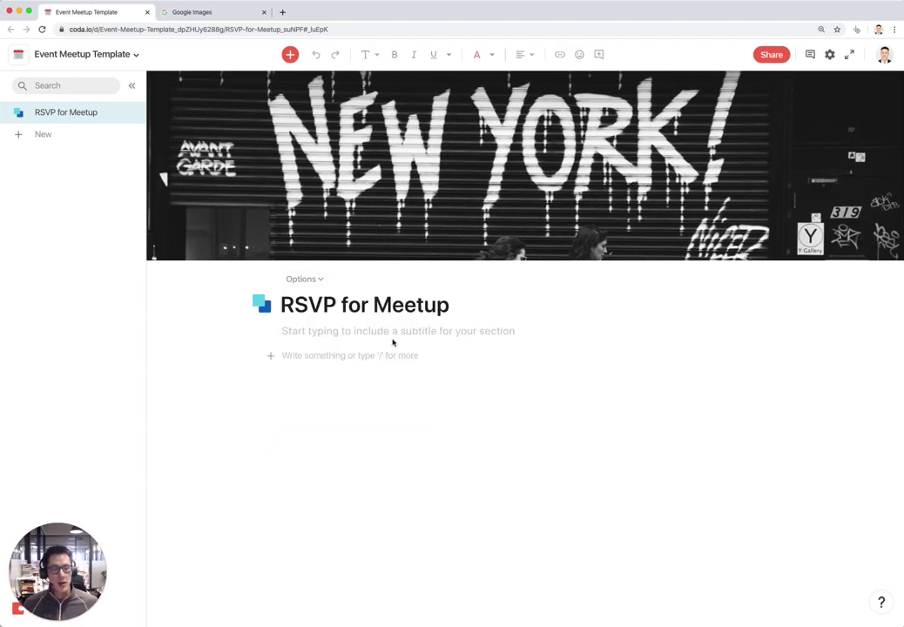
{"action": "type", "text": "R"}
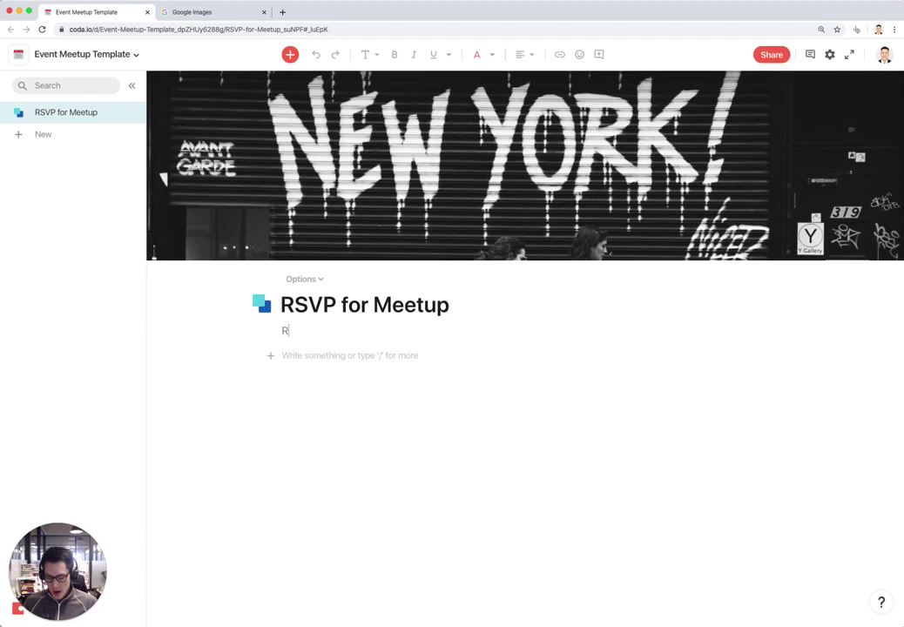
{"action": "type", "text": "SVP for the curren"}
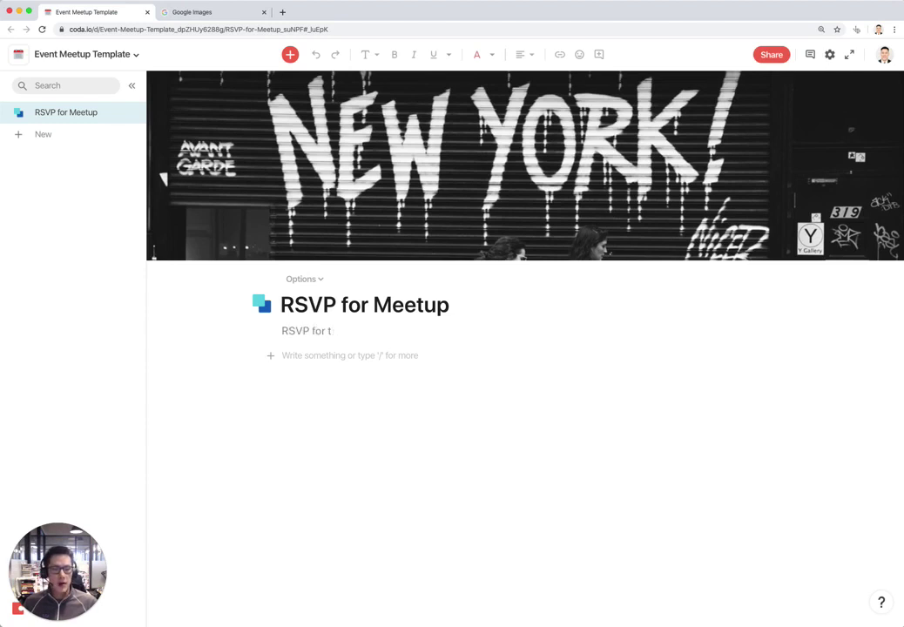
{"action": "key", "text": "BackSpace"}
{"action": "type", "text": "our next meetup!"}
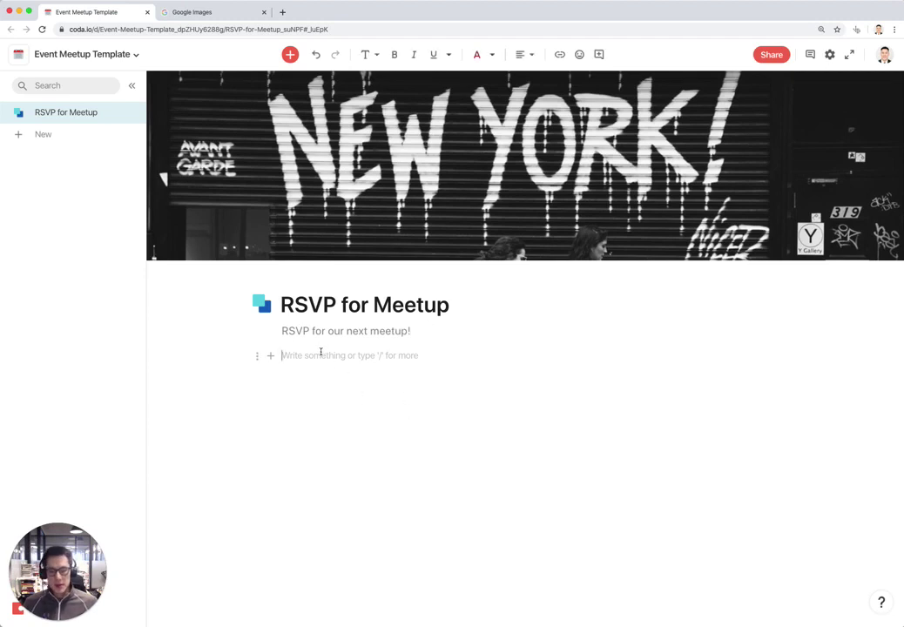
{"action": "type", "text": "#"}
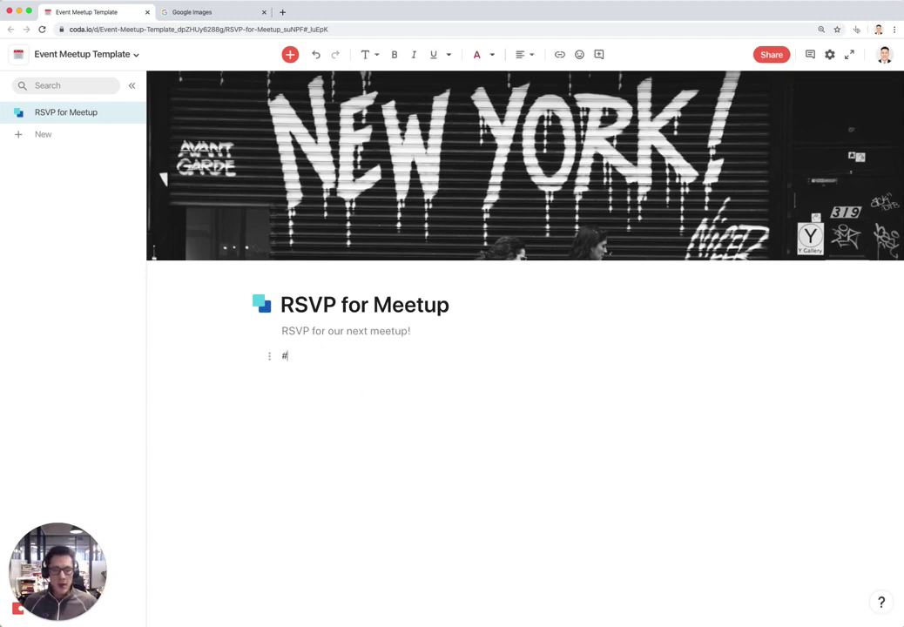
{"action": "type", "text": "# WHen"}
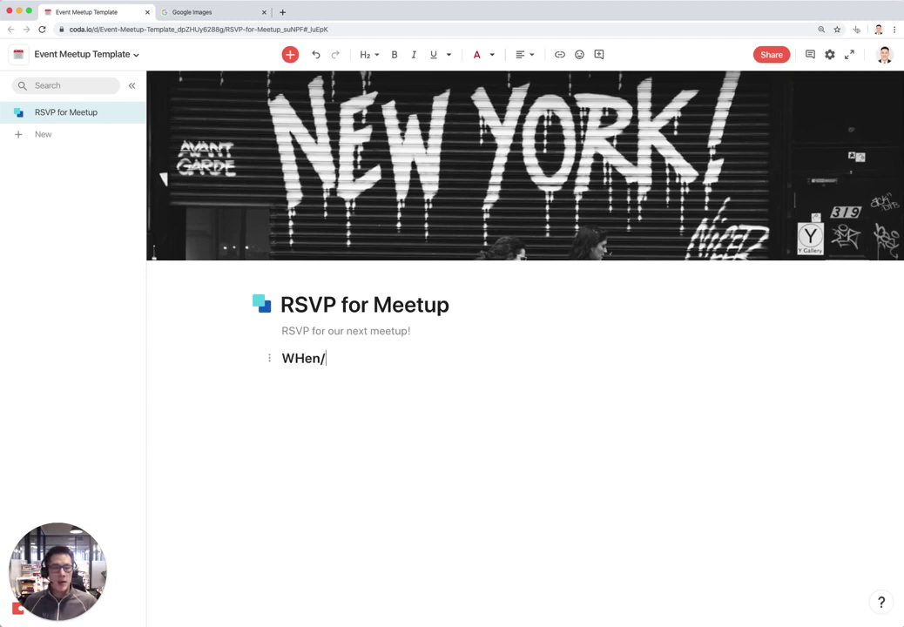
Finish the 'When/Where' heading and add a '---' divider line below it
{"action": "key", "text": "BackSpace"}
{"action": "key", "text": "BackSpace"}
{"action": "key", "text": "BackSpace"}
{"action": "type", "text": "henW/"}
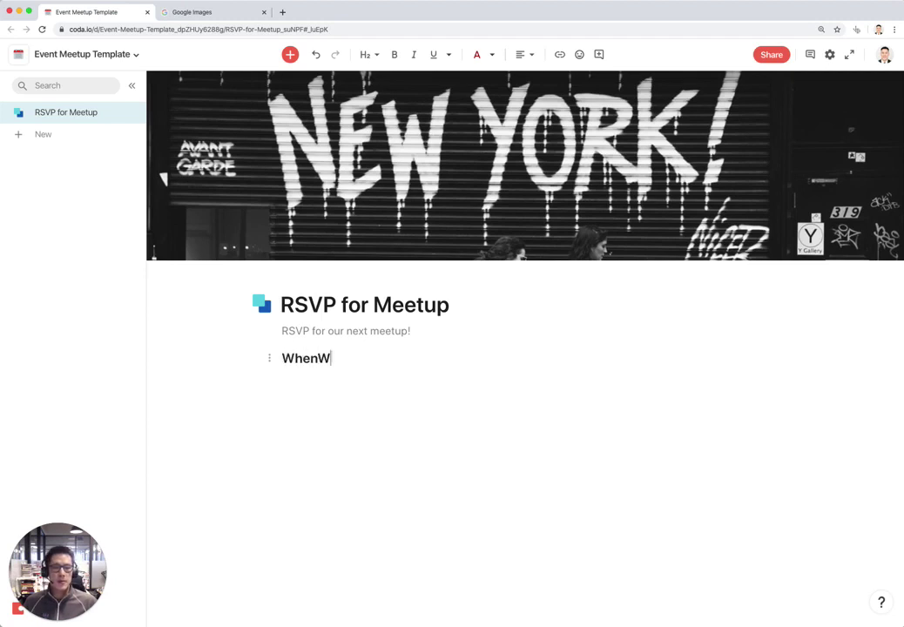
{"action": "key", "text": "BackSpace"}
{"action": "key", "text": "BackSpace"}
{"action": "type", "text": "/Where"}
{"action": "key", "text": "Return"}
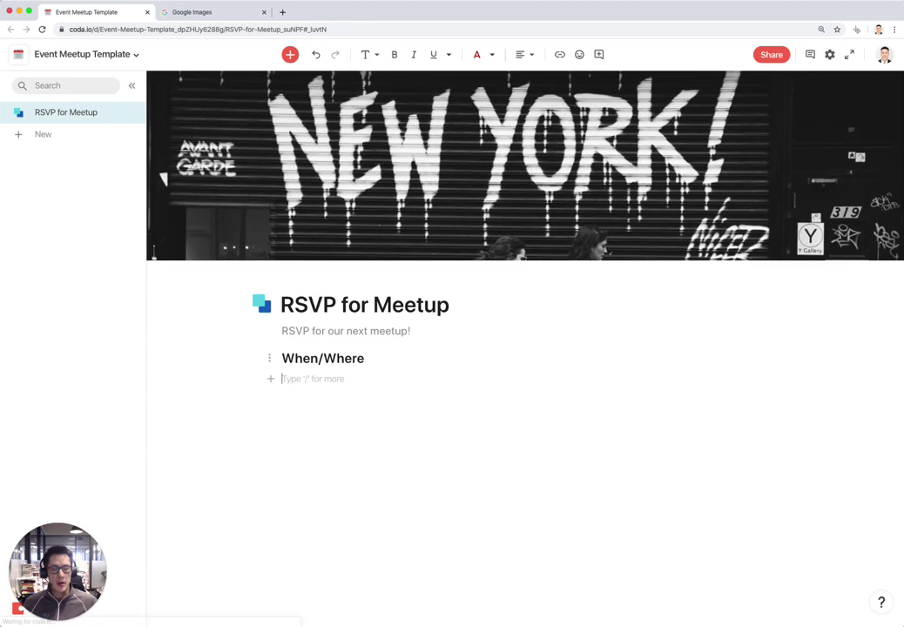
{"action": "type", "text": "---"}
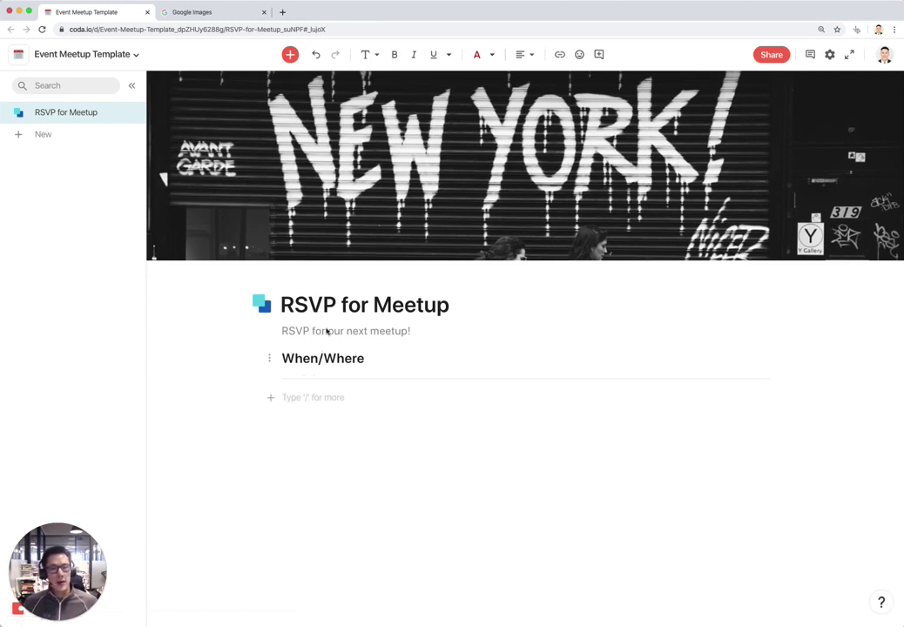
Add a centred, bold 'March 20th @ 6PM' line
{"action": "left_click", "coordinate": [523, 54]}
{"action": "left_click", "coordinate": [501, 73]}
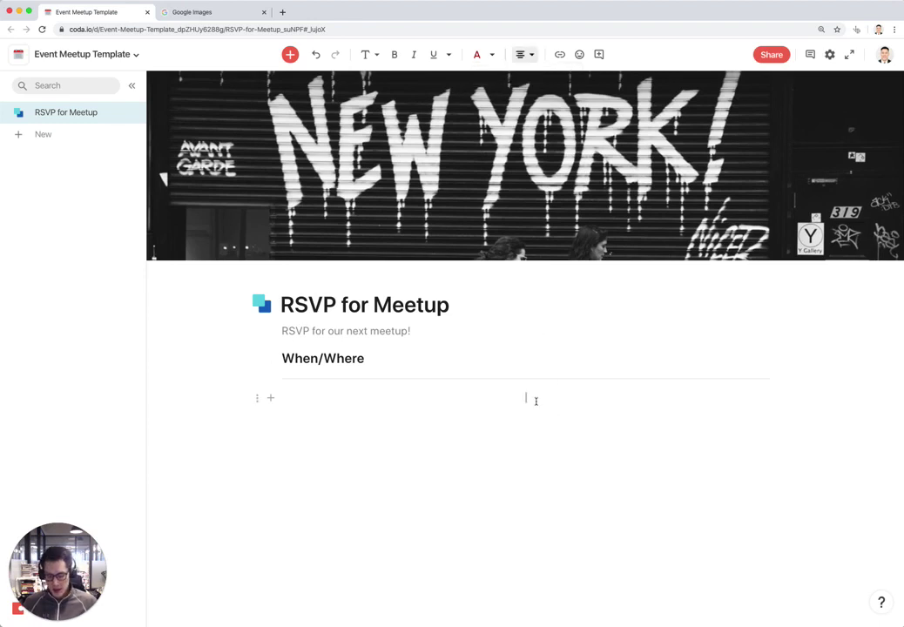
{"action": "key", "text": "ctrl+b"}
{"action": "type", "text": "marc"}
{"action": "key", "text": "BackSpace"}
{"action": "key", "text": "BackSpace"}
{"action": "key", "text": "BackSpace"}
{"action": "key", "text": "BackSpace"}
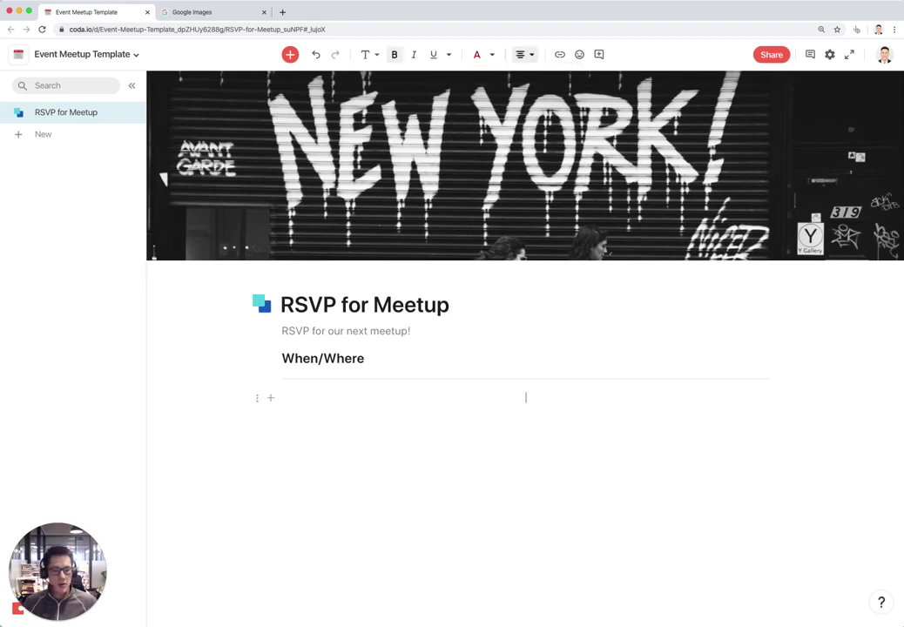
{"action": "type", "text": "March 20th"}
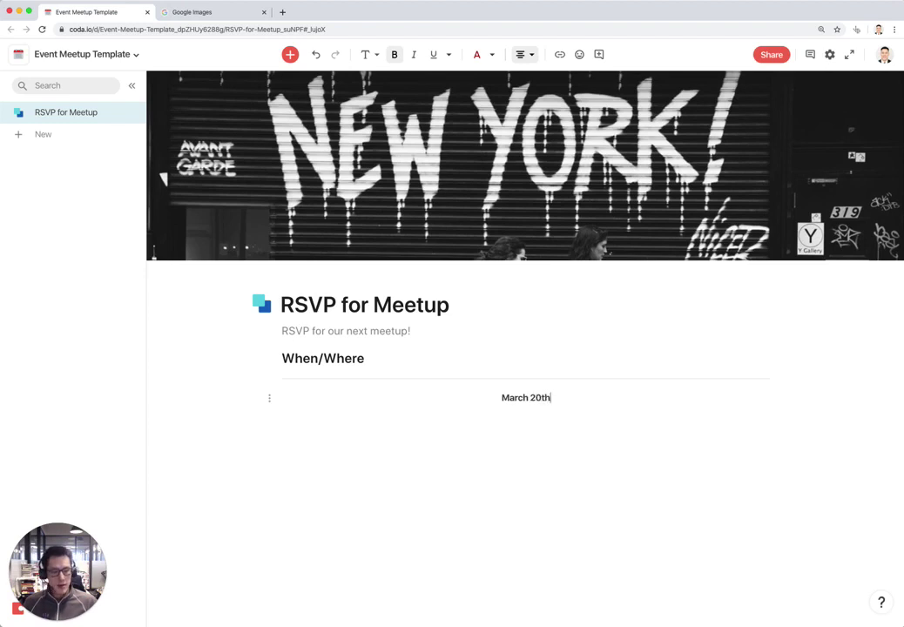
{"action": "type", "text": " @"}
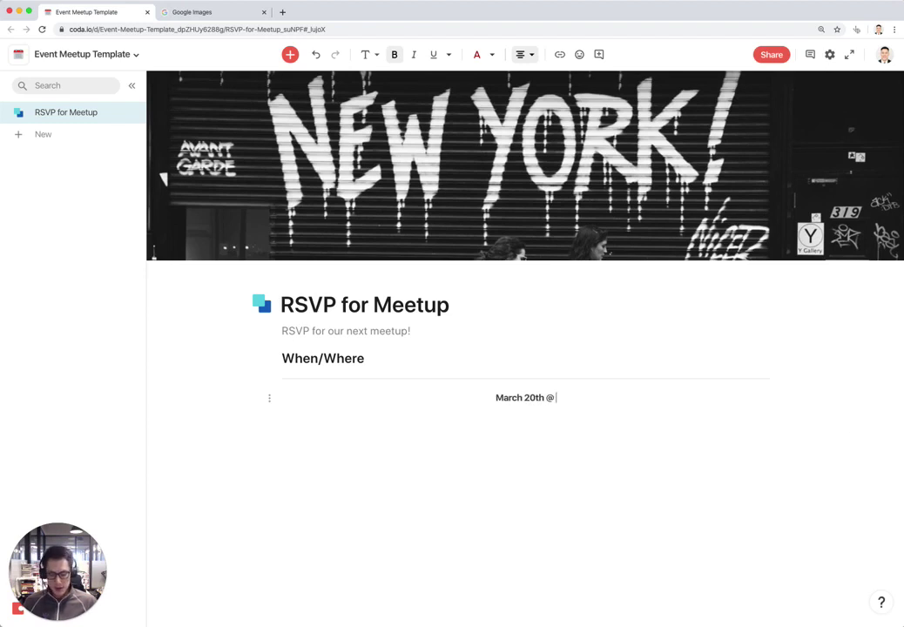
{"action": "type", "text": " 6PM"}
{"action": "key", "text": "Return"}
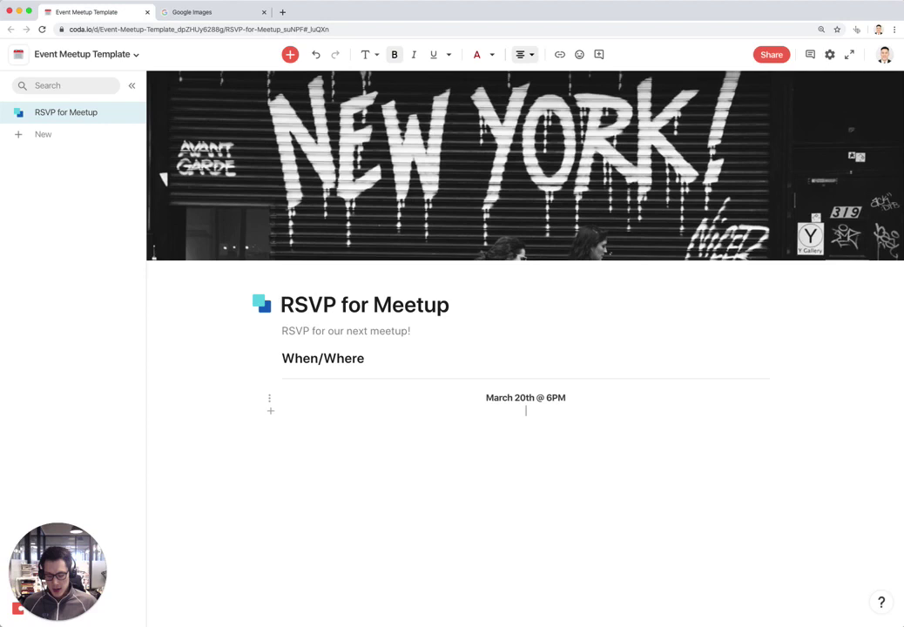
{"action": "type", "text": "33"}
{"action": "key", "text": "BackSpace"}
{"action": "key", "text": "BackSpace"}
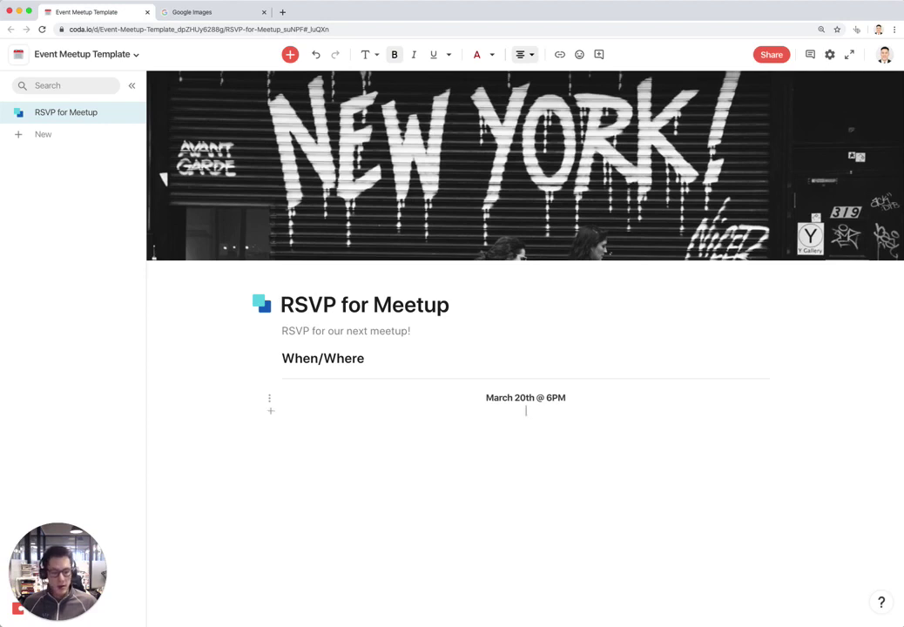
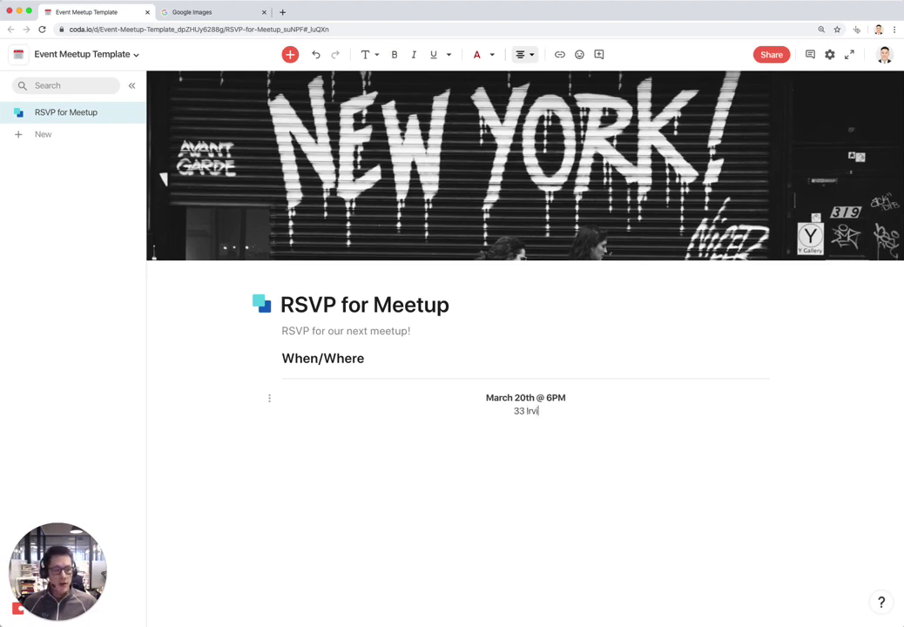
{"action": "key", "text": "Return"}
{"action": "type", "text": "new Yor"}
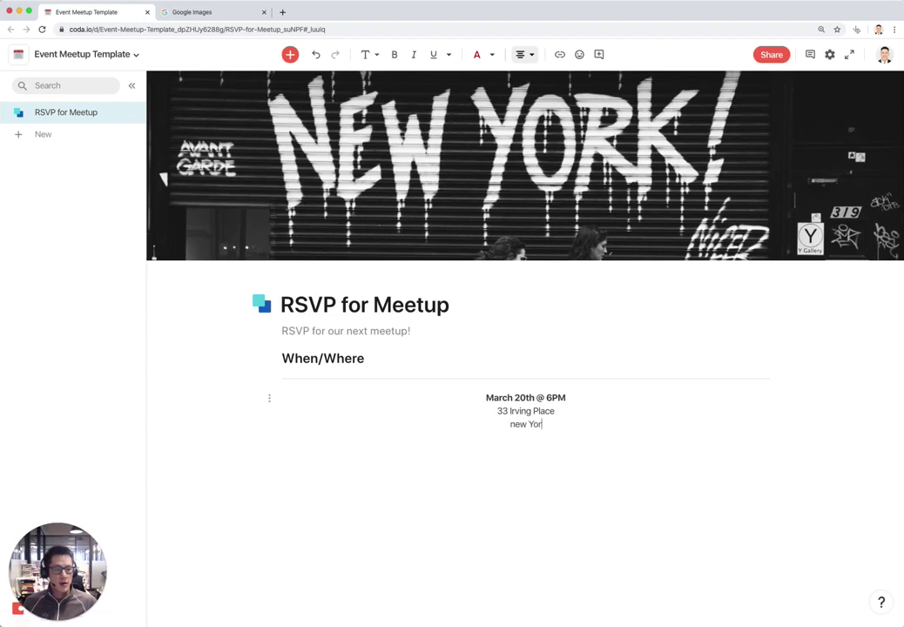
{"action": "key", "text": "BackSpace"}
{"action": "key", "text": "BackSpace"}
{"action": "key", "text": "BackSpace"}
{"action": "key", "text": "BackSpace"}
{"action": "key", "text": "BackSpace"}
{"action": "key", "text": "BackSpace"}
{"action": "type", "text": "New York,"}
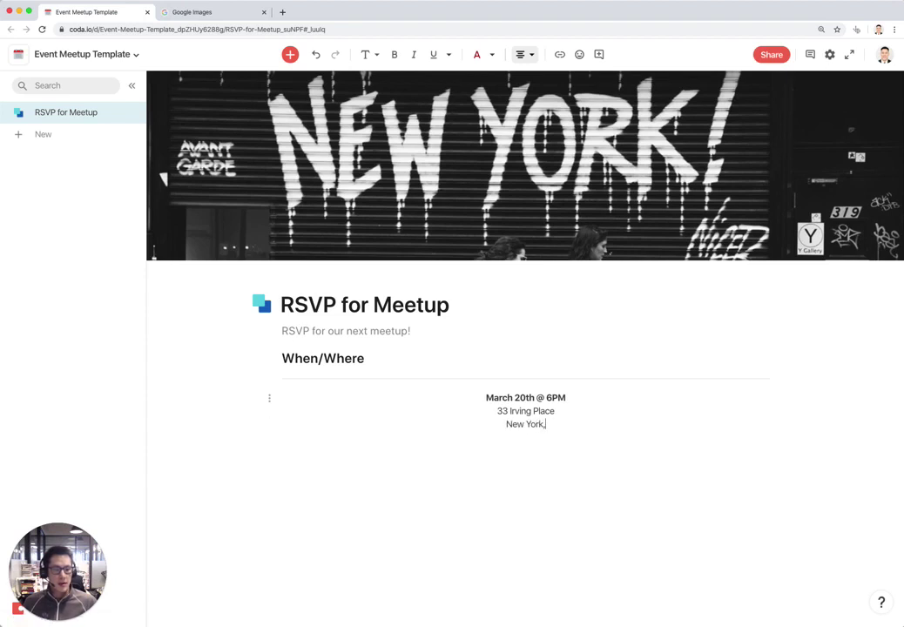
{"action": "type", "text": " NY 10003"}
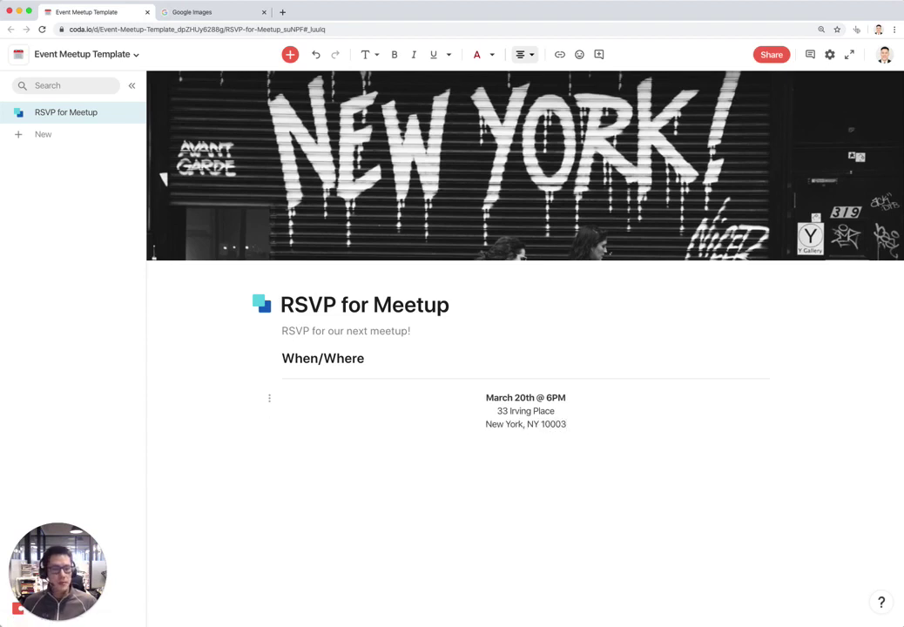
{"action": "key", "text": "Return"}
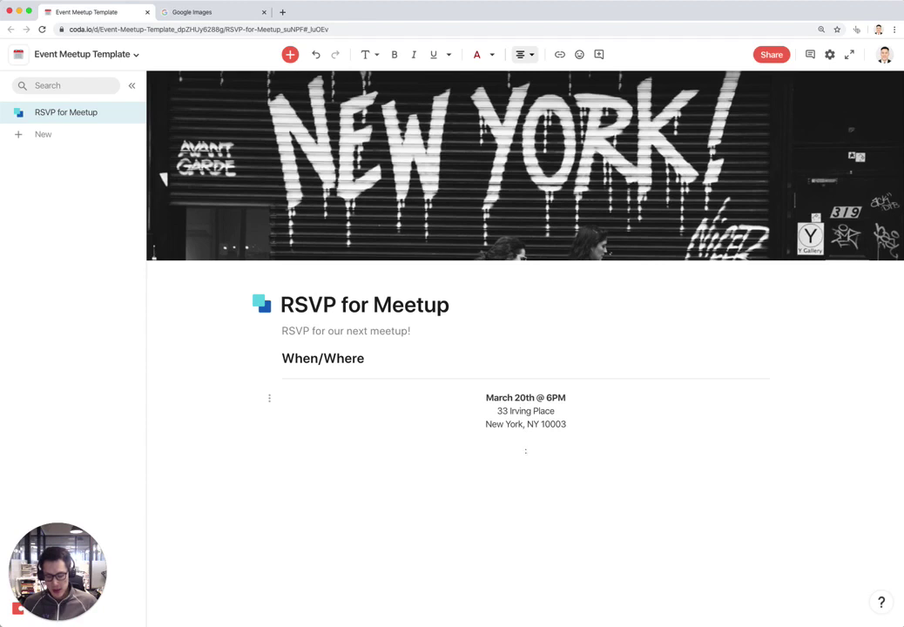
Type 'RSVP Below' between two pointing-down emoji
{"action": "type", "text": "point"}
{"action": "key", "text": "Right"}
{"action": "key", "text": "Right"}
{"action": "key", "text": "Return"}
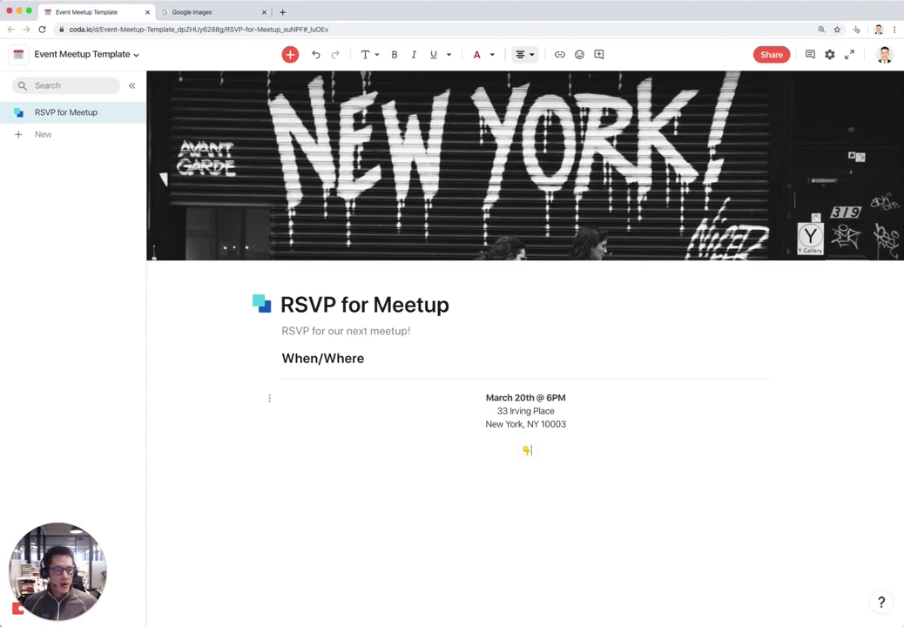
{"action": "type", "text": "RSVP Bew"}
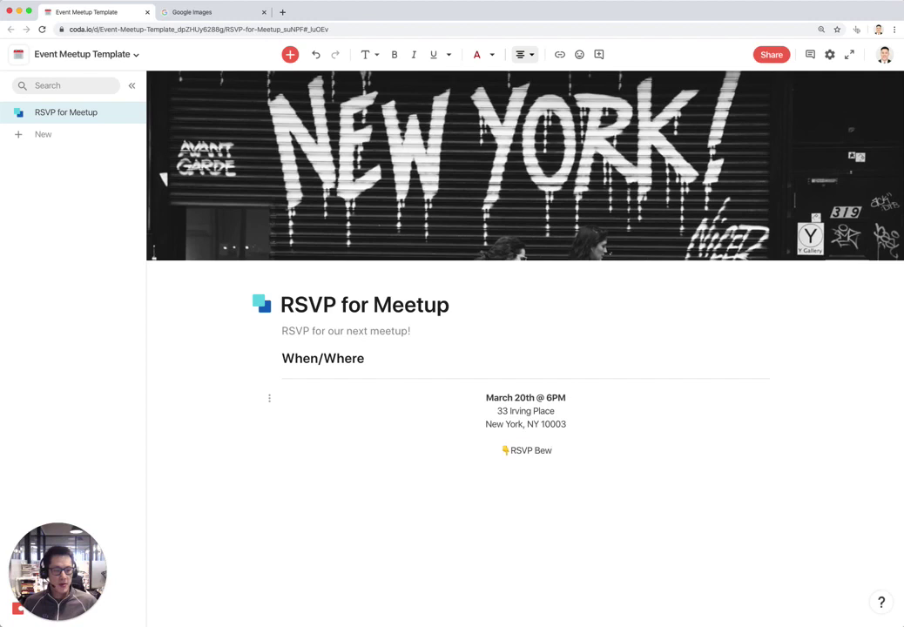
{"action": "key", "text": "BackSpace"}
{"action": "type", "text": "low :point"}
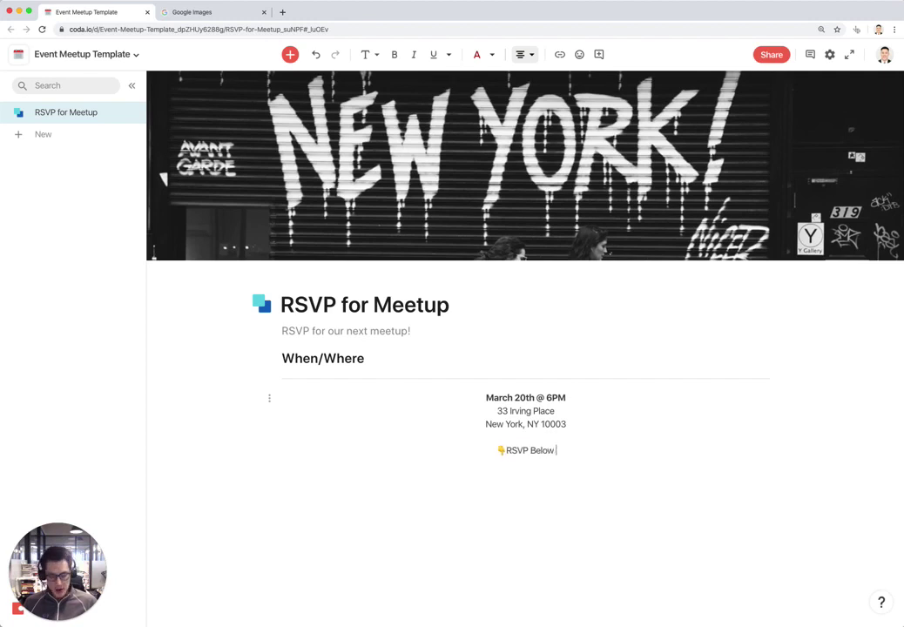
{"action": "key", "text": "Right"}
{"action": "key", "text": "Right"}
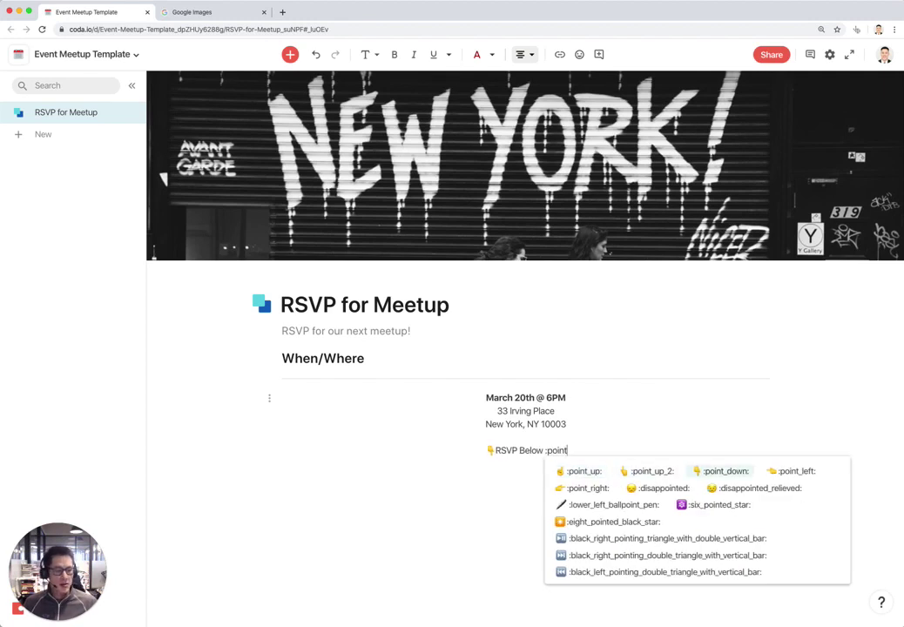
{"action": "key", "text": "Return"}
Make the RSVP Below line a Heading 2 and remove the stray space and empty line above
{"action": "key", "text": "shift+super+Left"}
{"action": "key", "text": "super+alt+2"}
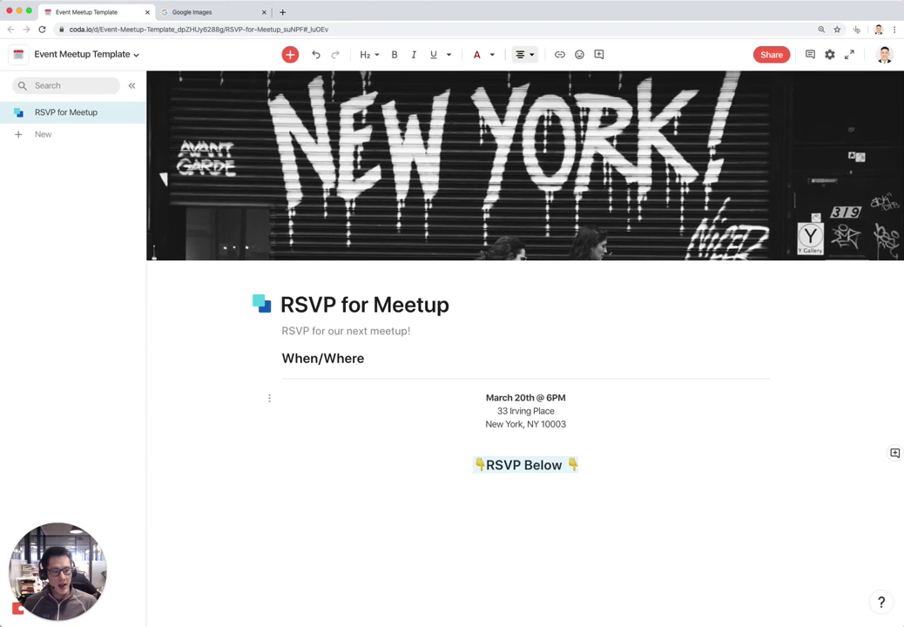
{"action": "key", "text": "Left"}
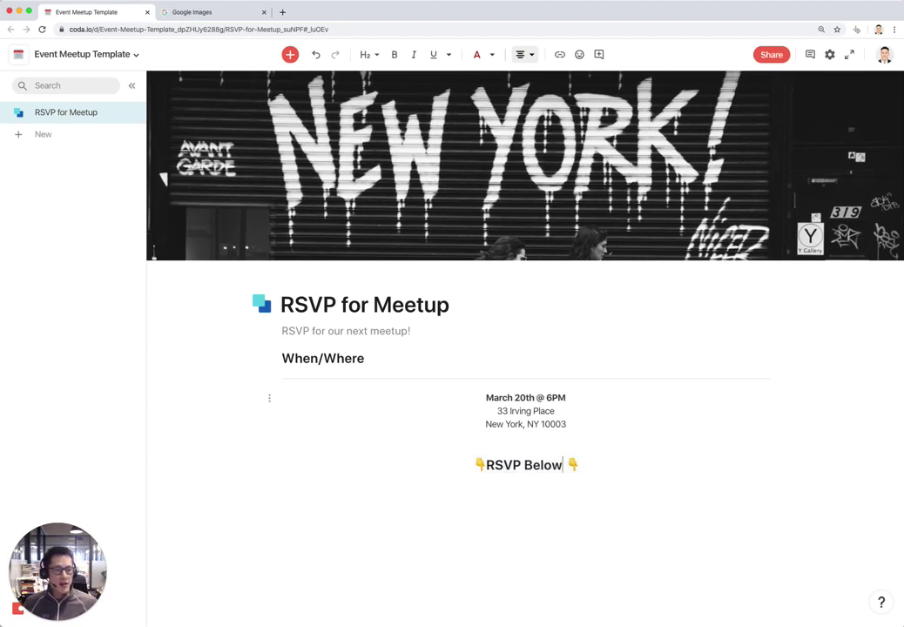
{"action": "key", "text": "Delete"}
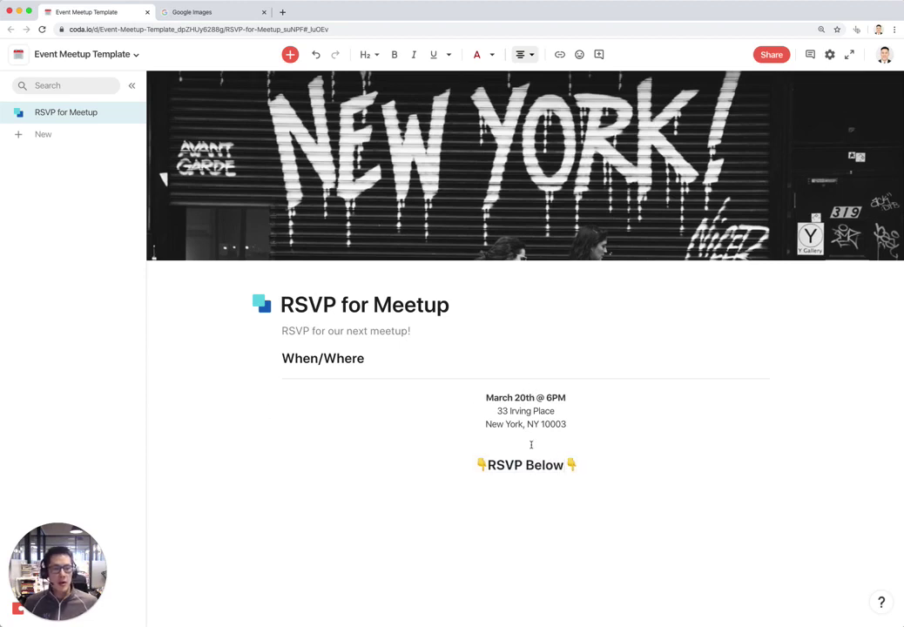
{"action": "left_click", "coordinate": [531, 443]}
{"action": "key", "text": "Delete"}
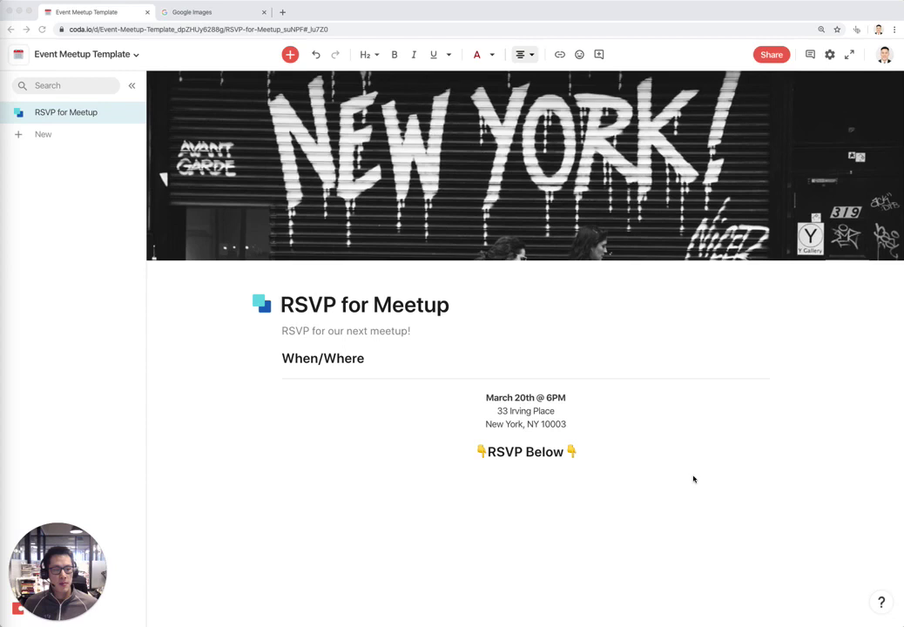
Paste the Google Forms RSVP link under the heading and display it as an embed
{"action": "left_click", "coordinate": [624, 465]}
{"action": "key", "text": "Return"}
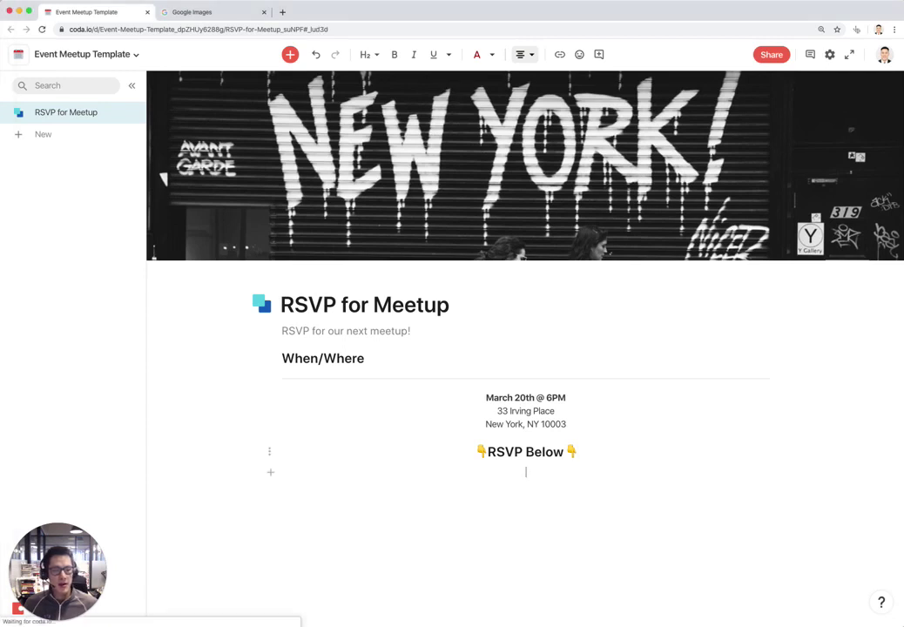
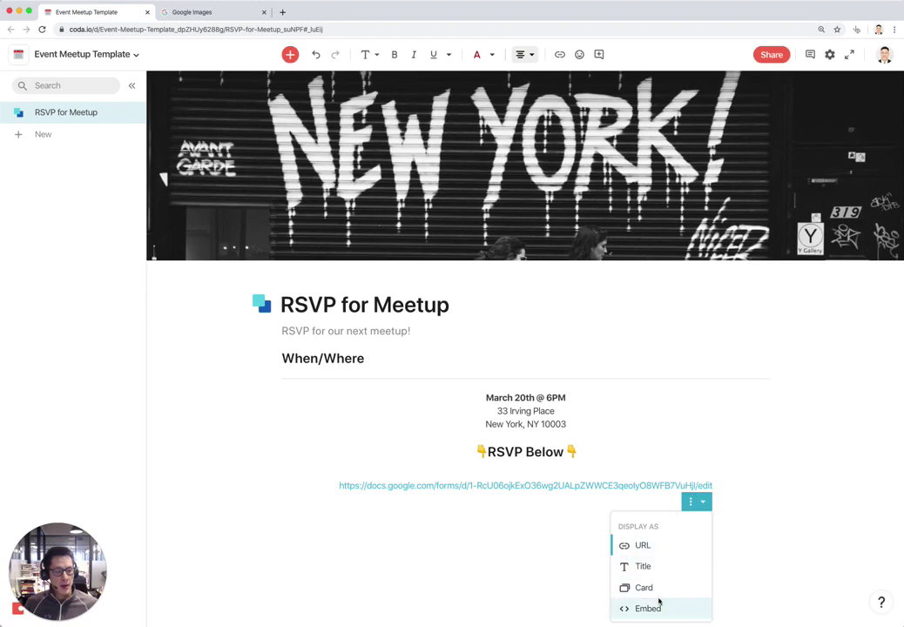
{"action": "left_click", "coordinate": [649, 607]}
{"action": "scroll", "coordinate": [712, 489], "scroll_direction": "down", "scroll_amount": 5}
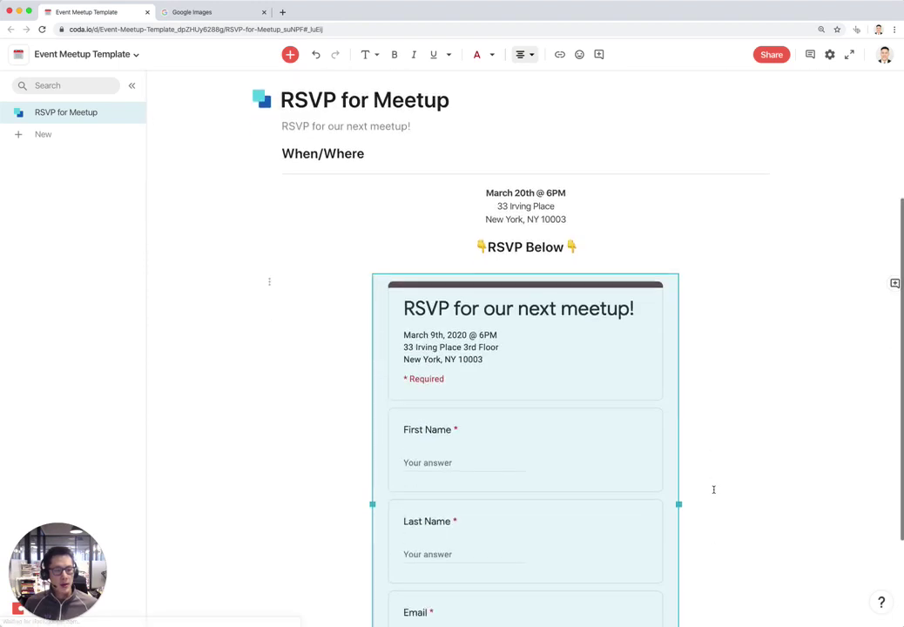
{"action": "scroll", "coordinate": [554, 459], "scroll_direction": "up", "scroll_amount": 5}
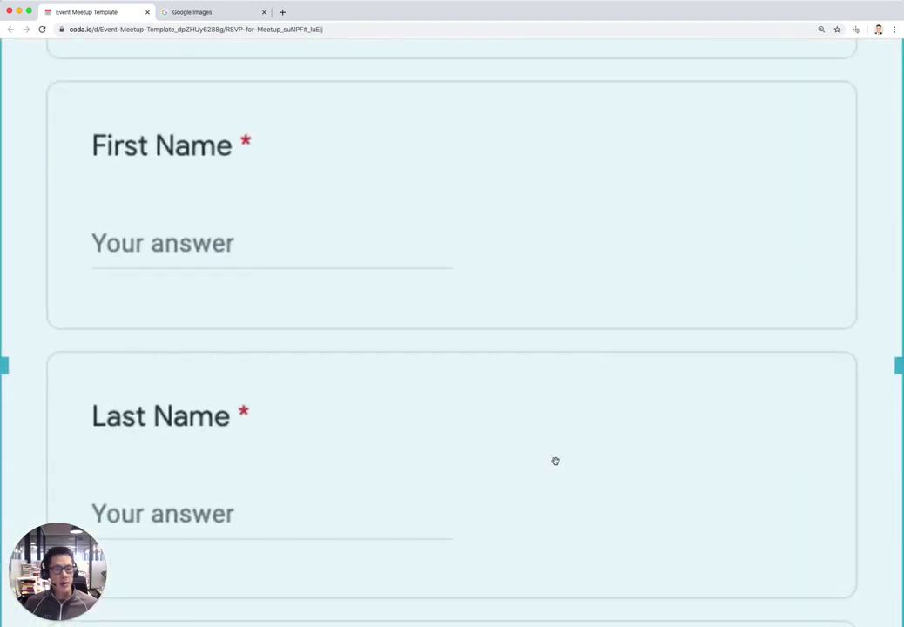
{"action": "scroll", "coordinate": [558, 460], "scroll_direction": "down", "scroll_amount": 5}
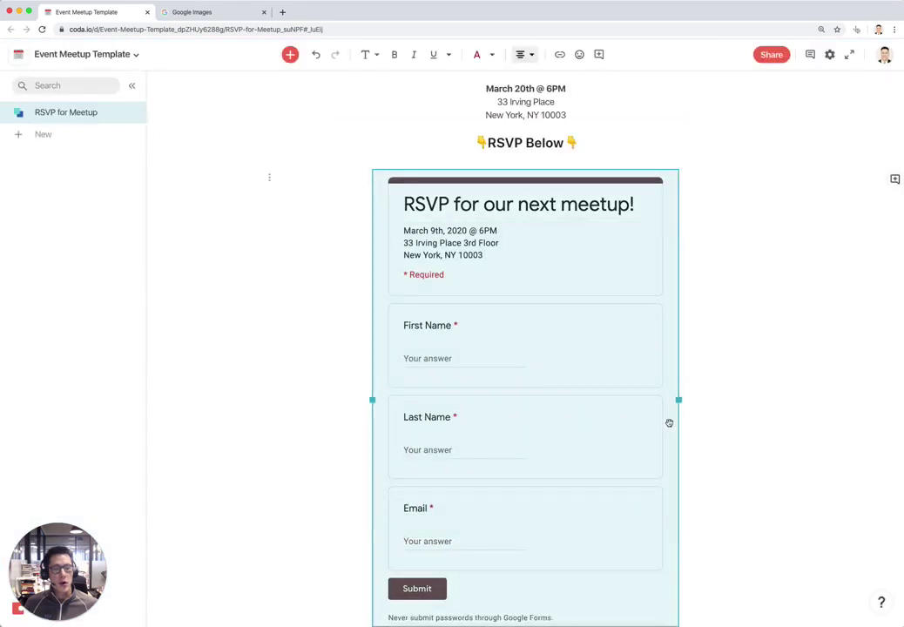
{"action": "scroll", "coordinate": [712, 406], "scroll_direction": "down", "scroll_amount": 1}
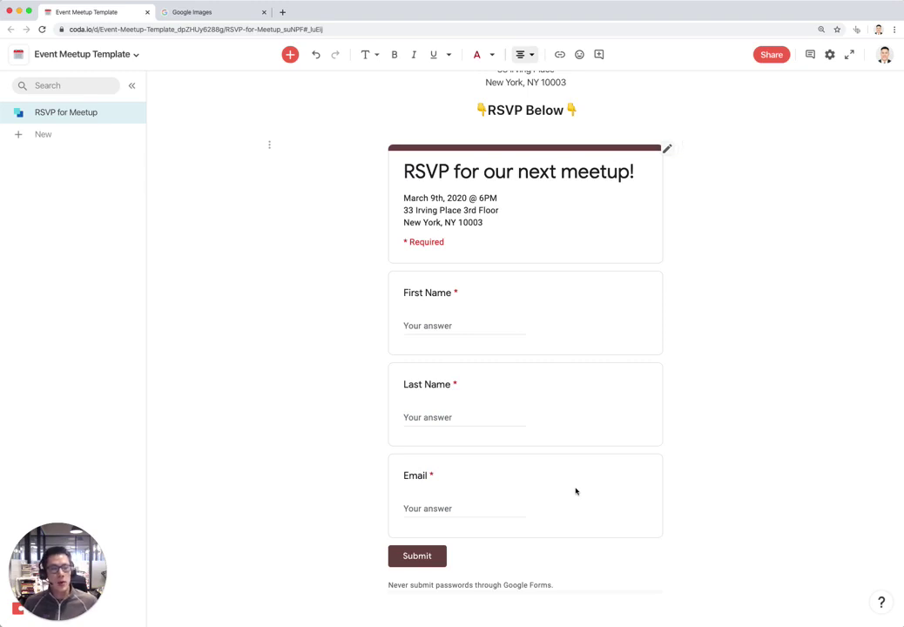
{"action": "scroll", "coordinate": [432, 319], "scroll_direction": "up", "scroll_amount": 5}
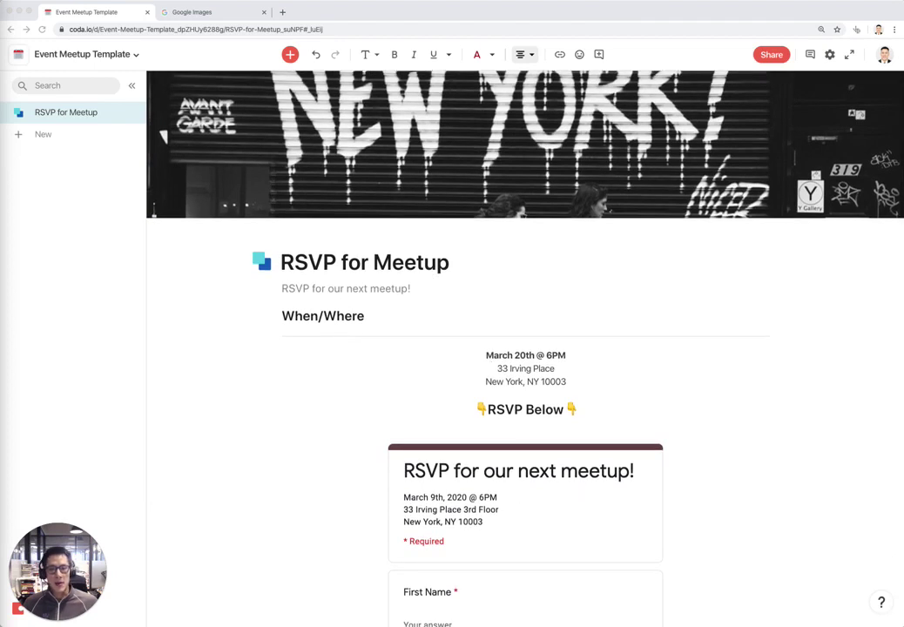
Add an 'About this meetup' line below the form and insert 'NYC Foodie' into the page title
{"action": "left_click", "coordinate": [771, 507]}
{"action": "scroll", "coordinate": [766, 498], "scroll_direction": "down", "scroll_amount": 5}
{"action": "left_click", "coordinate": [525, 615]}
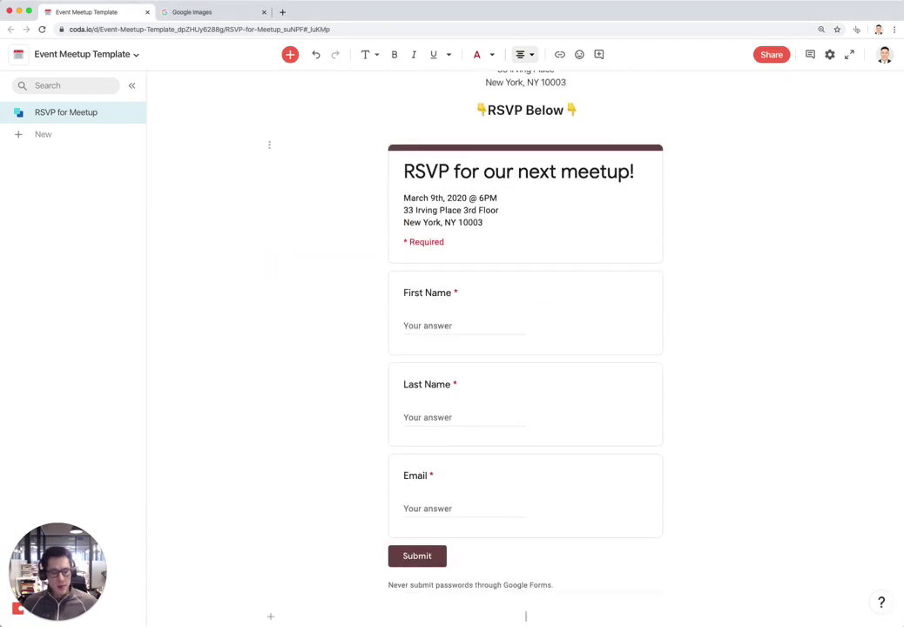
{"action": "type", "text": "About"}
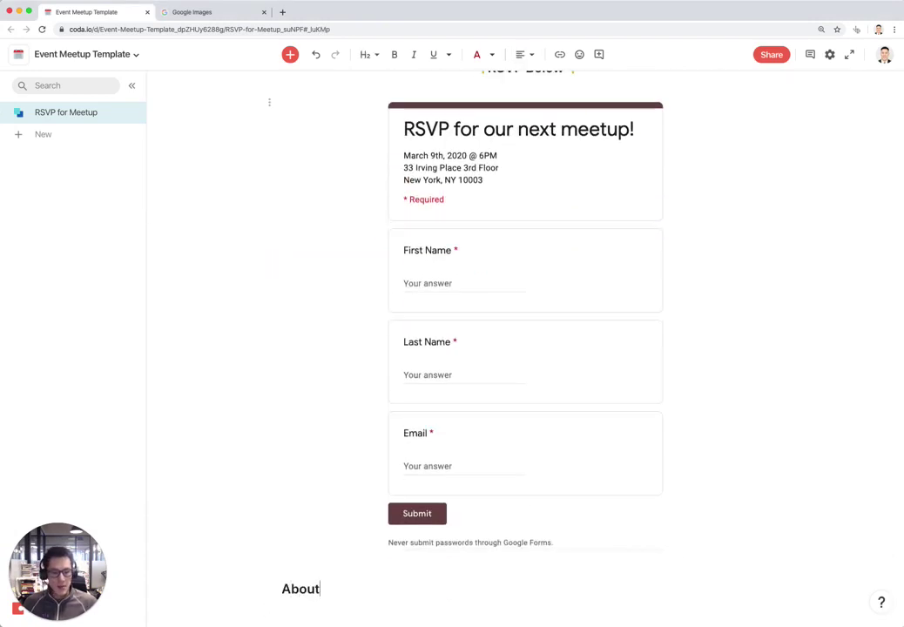
{"action": "type", "text": " this meetup"}
{"action": "key", "text": "Return"}
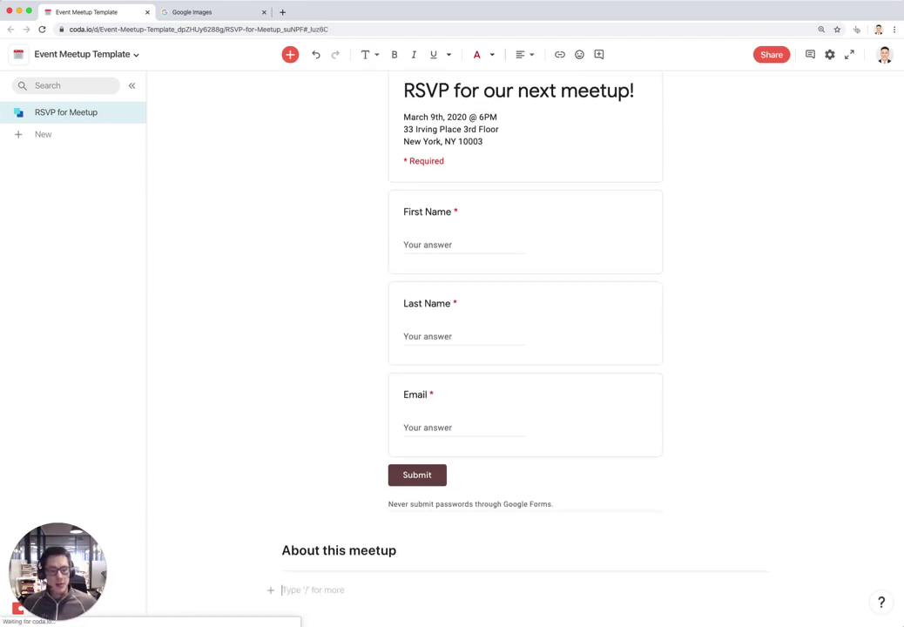
{"action": "left_click", "coordinate": [381, 306]}
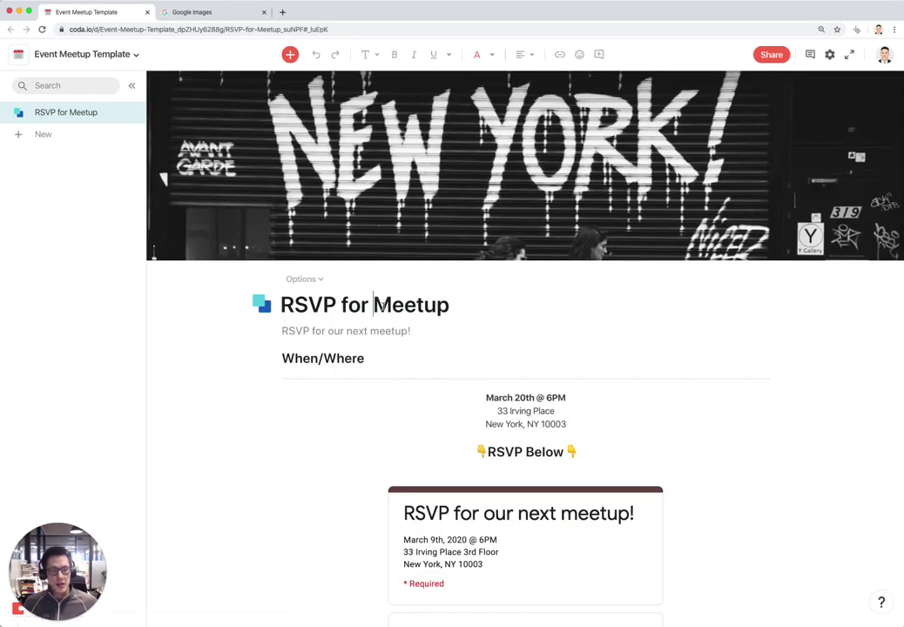
{"action": "type", "text": "NYC Foodie"}
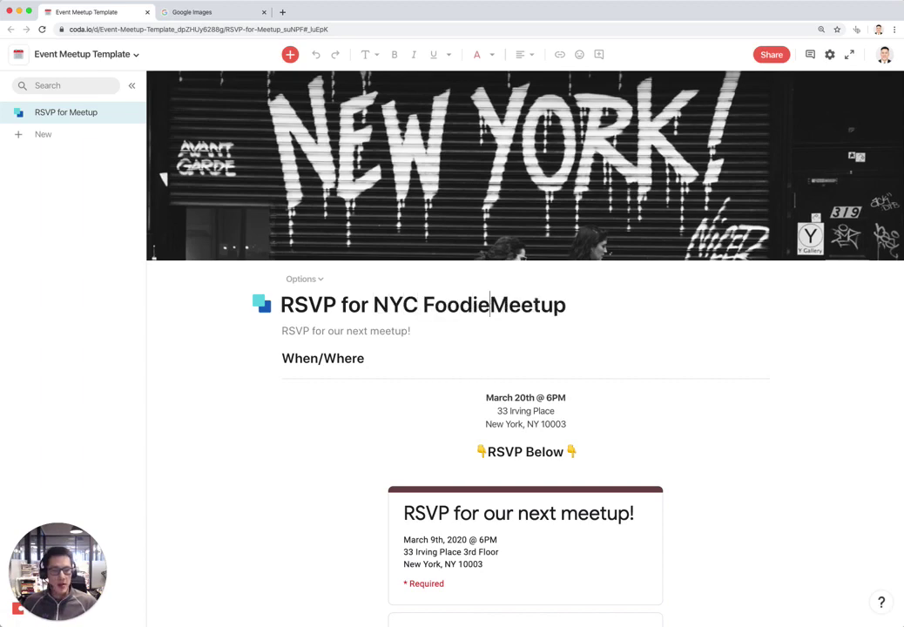
Write the About paragraph on NYC foodies meeting to discuss their favourite restaurants
{"action": "scroll", "coordinate": [432, 327], "scroll_direction": "down", "scroll_amount": 5}
{"action": "left_click", "coordinate": [314, 588]}
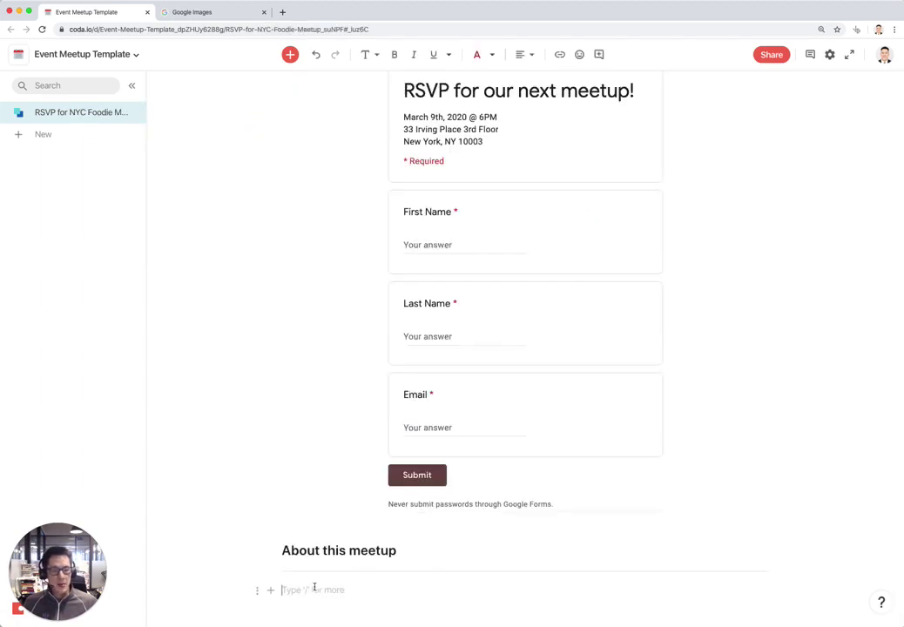
{"action": "type", "text": "This meetu p"}
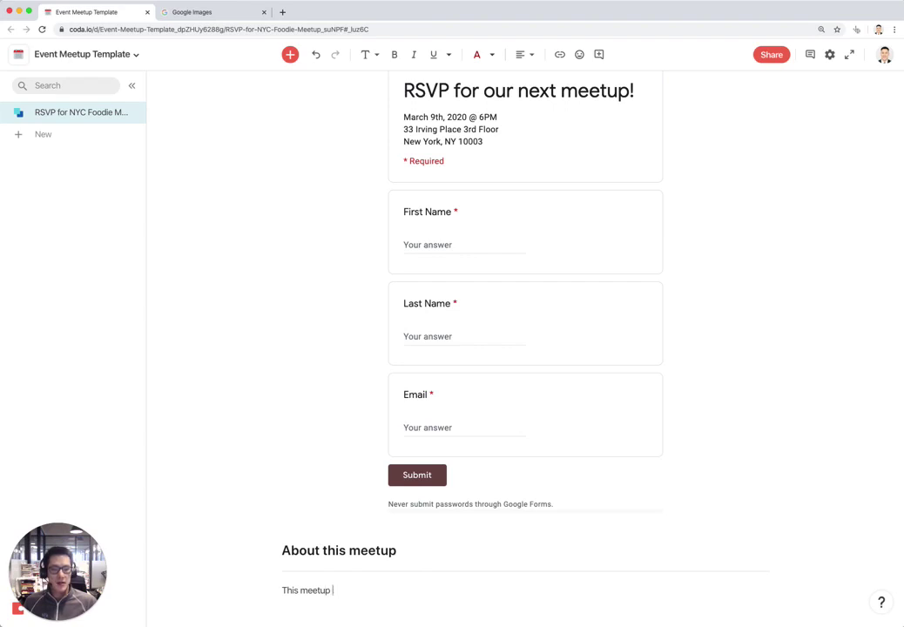
{"action": "type", "text": " is all about NYC foodies "}
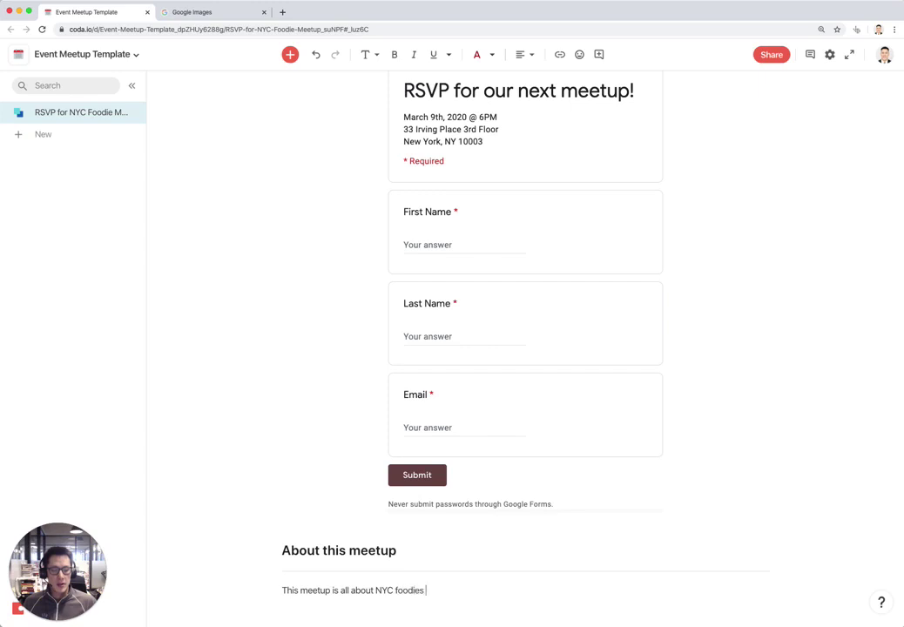
{"action": "type", "text": "getting together to "}
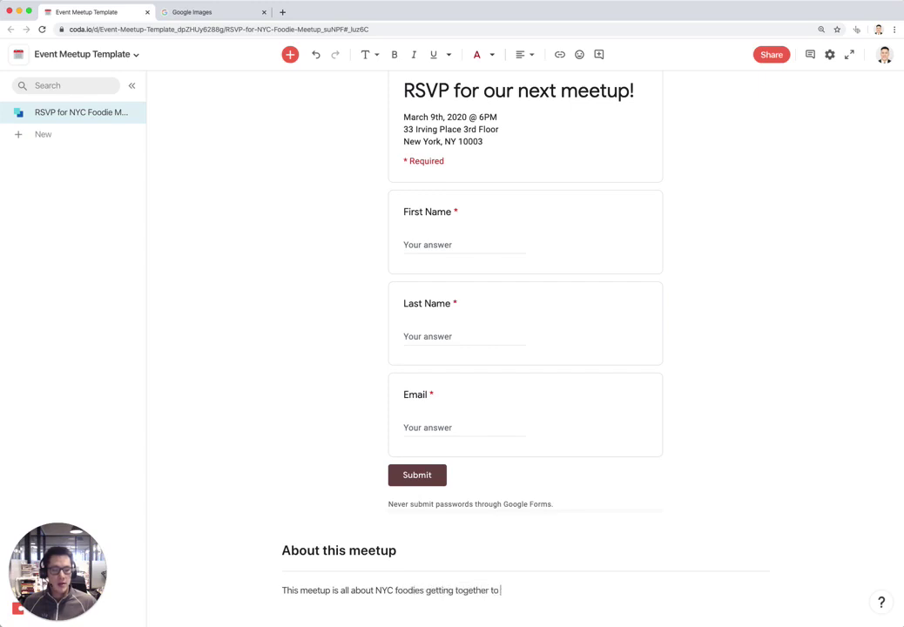
{"action": "type", "text": "discuss their favorit"}
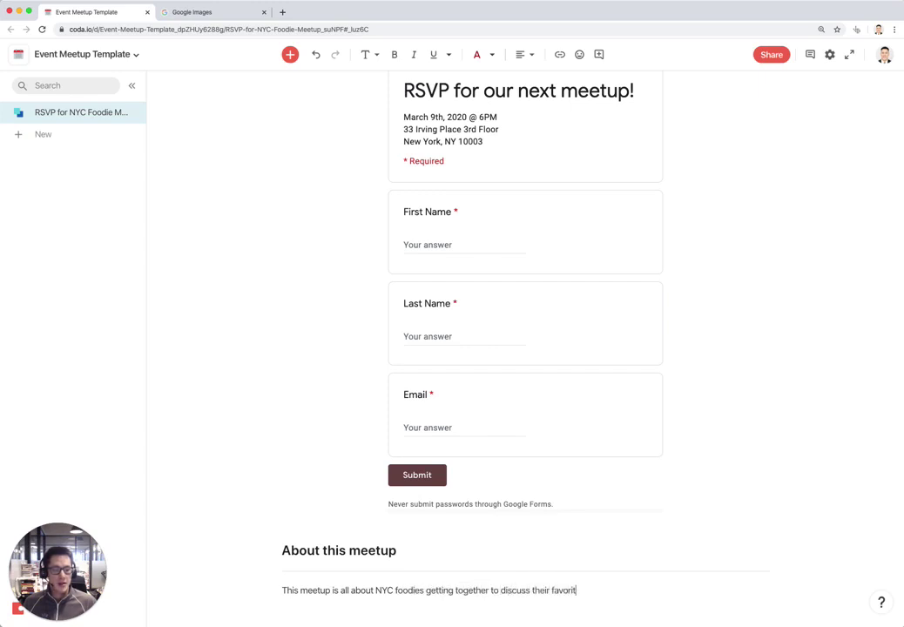
{"action": "type", "text": "e resutan"}
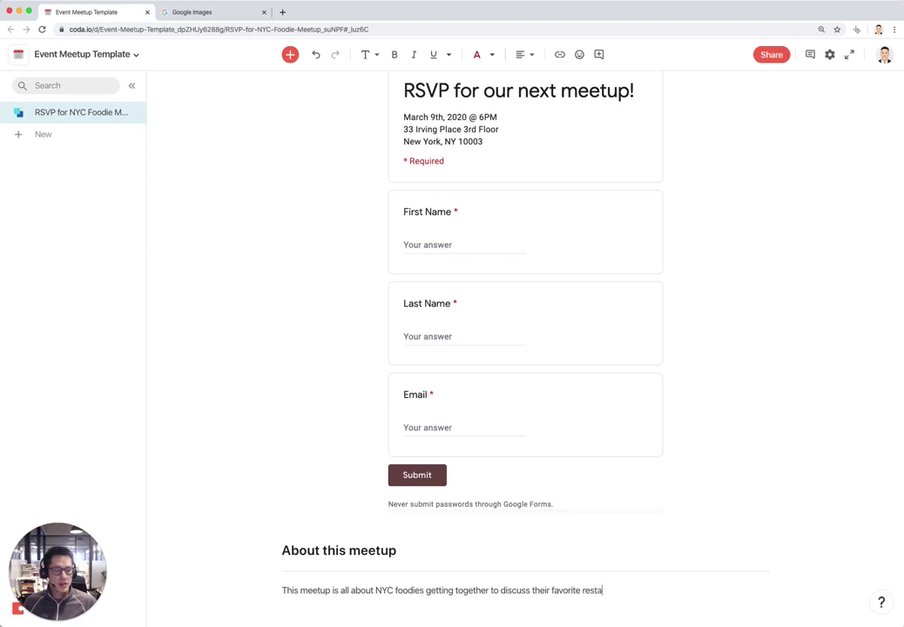
{"action": "type", "text": "rants!"}
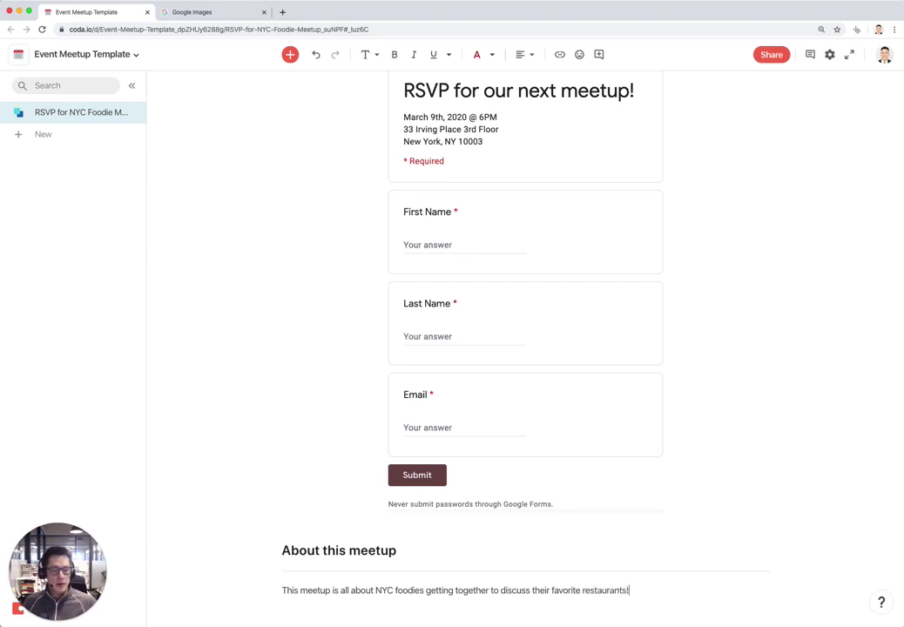
{"action": "key", "text": "Return"}
{"action": "key", "text": "Return"}
{"action": "key", "text": "Return"}
{"action": "key", "text": "Return"}
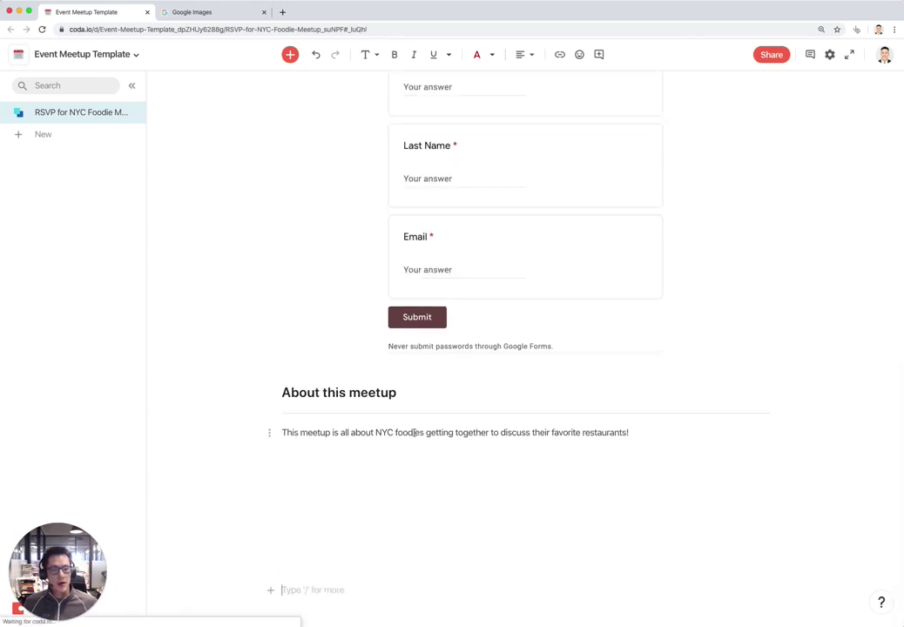
Add a 'Speakers' heading below the description
{"action": "left_click", "coordinate": [414, 432]}
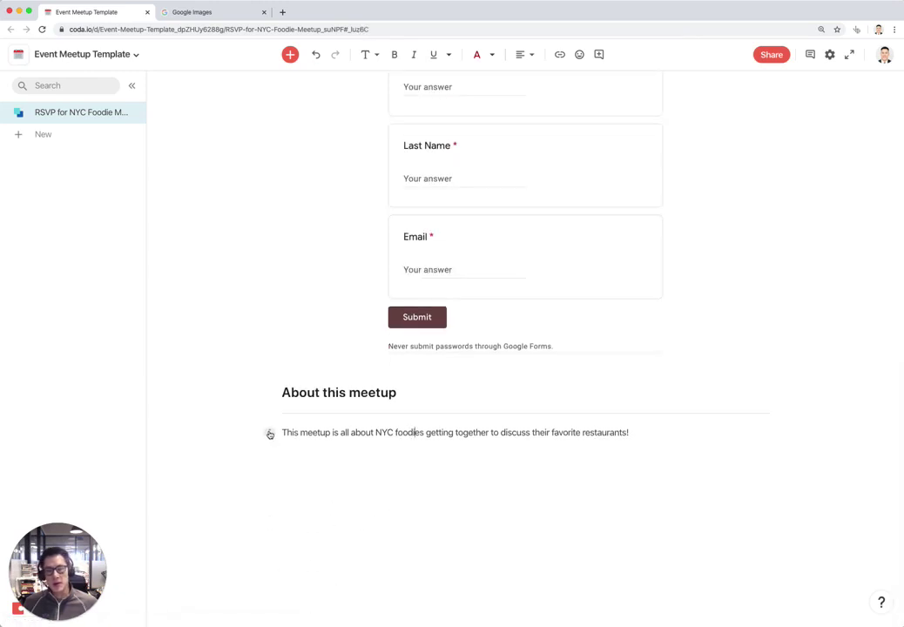
{"action": "left_click", "coordinate": [289, 470]}
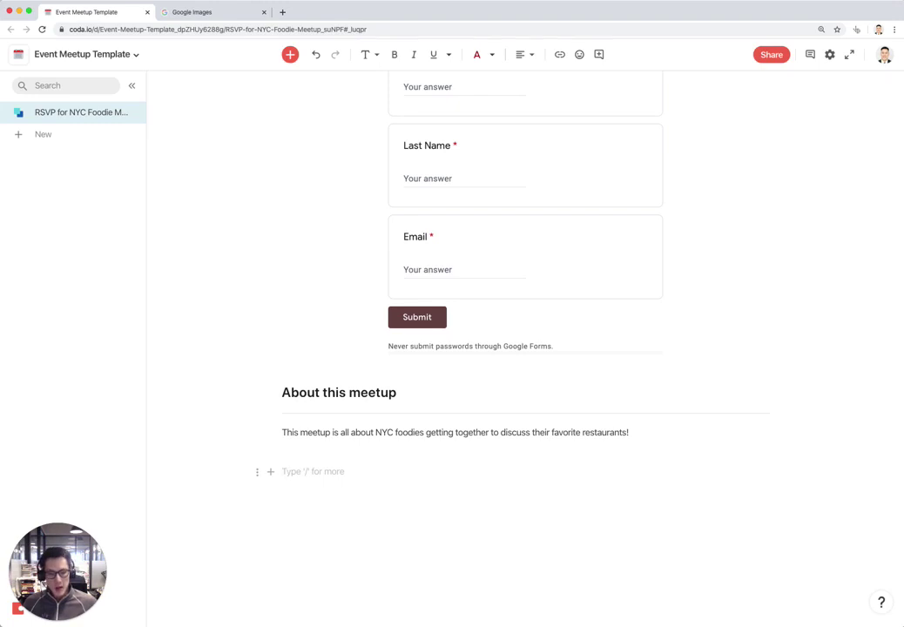
{"action": "type", "text": "## Speake"}
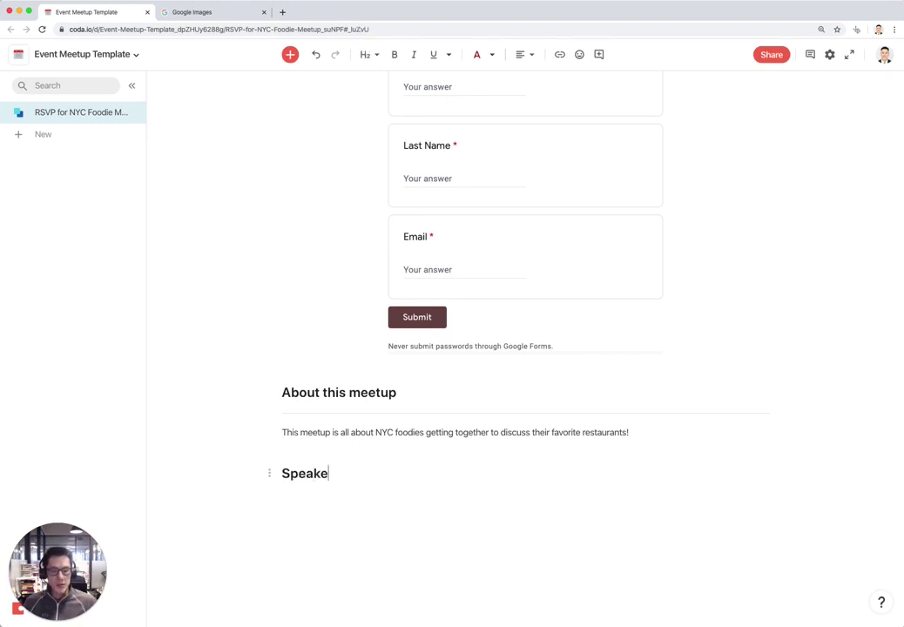
{"action": "type", "text": "rs"}
{"action": "key", "text": "Return"}
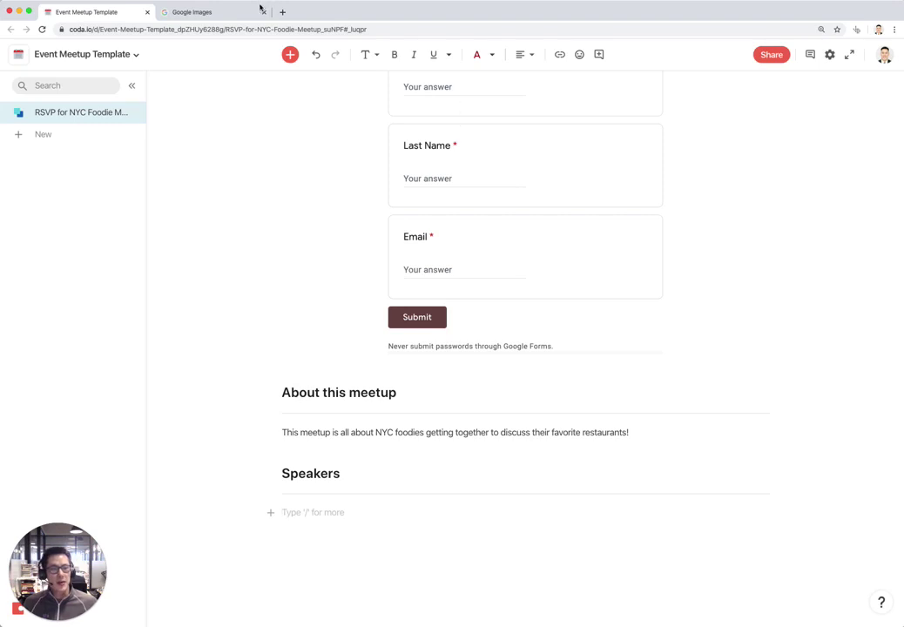
Copy the Wikipedia Bugs Bunny image from a 'bugs bunny' Google Images search
{"action": "left_click", "coordinate": [177, 13]}
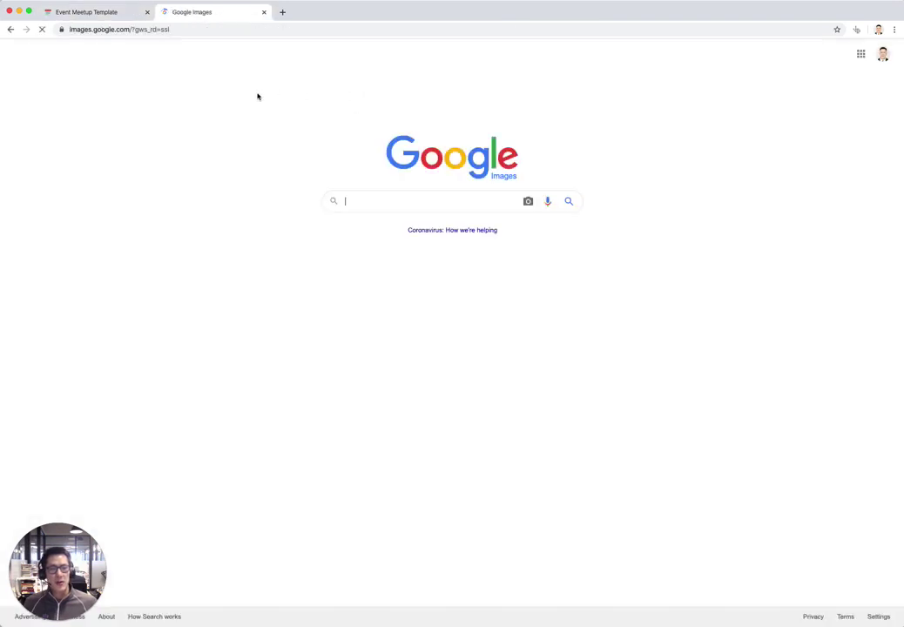
{"action": "type", "text": "bugs bunny"}
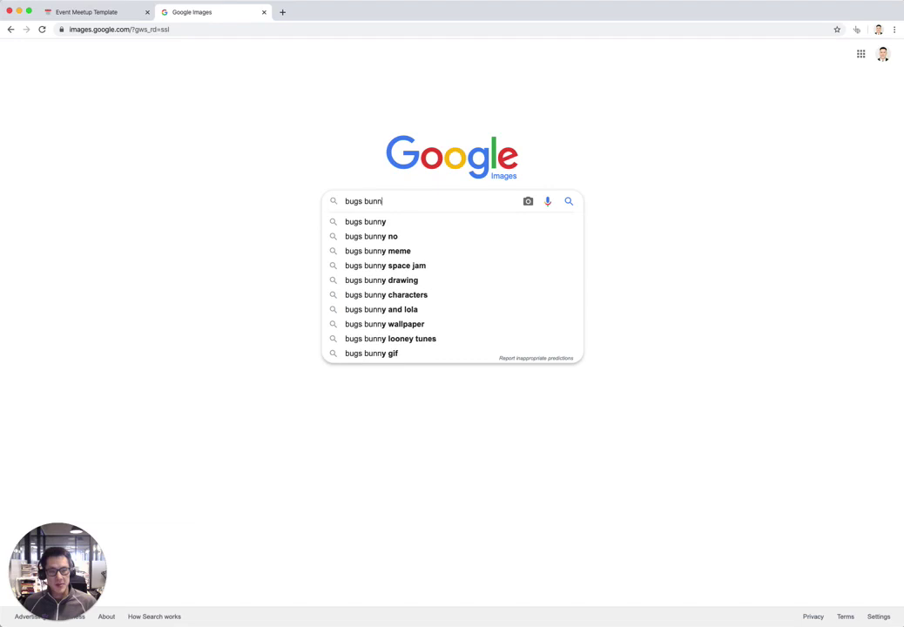
{"action": "key", "text": "Return"}
{"action": "left_click", "coordinate": [46, 157]}
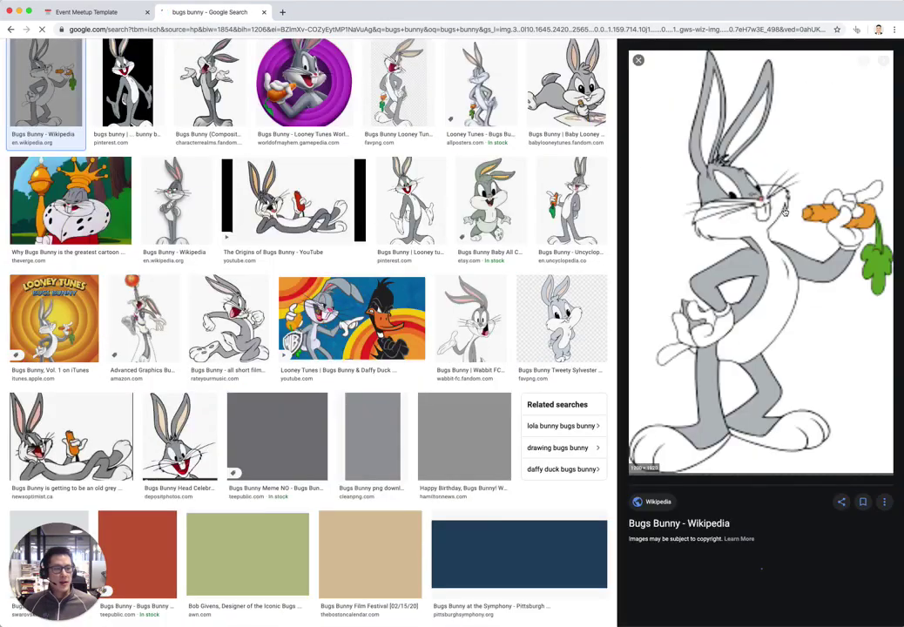
{"action": "right_click", "coordinate": [785, 213]}
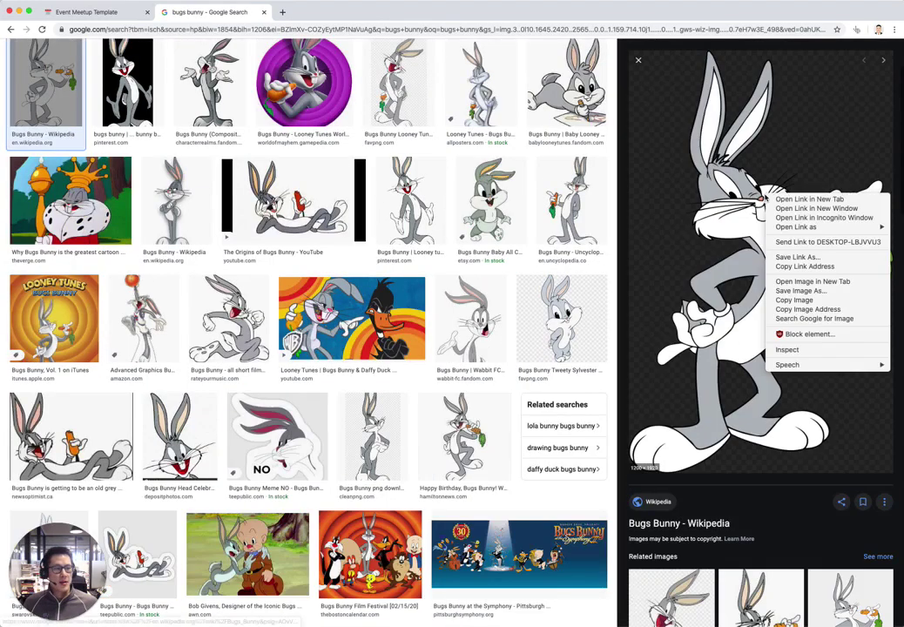
{"action": "left_click", "coordinate": [799, 293]}
Paste the Bugs Bunny image under Speakers and shrink it to a small thumbnail
{"action": "key", "text": "super+1"}
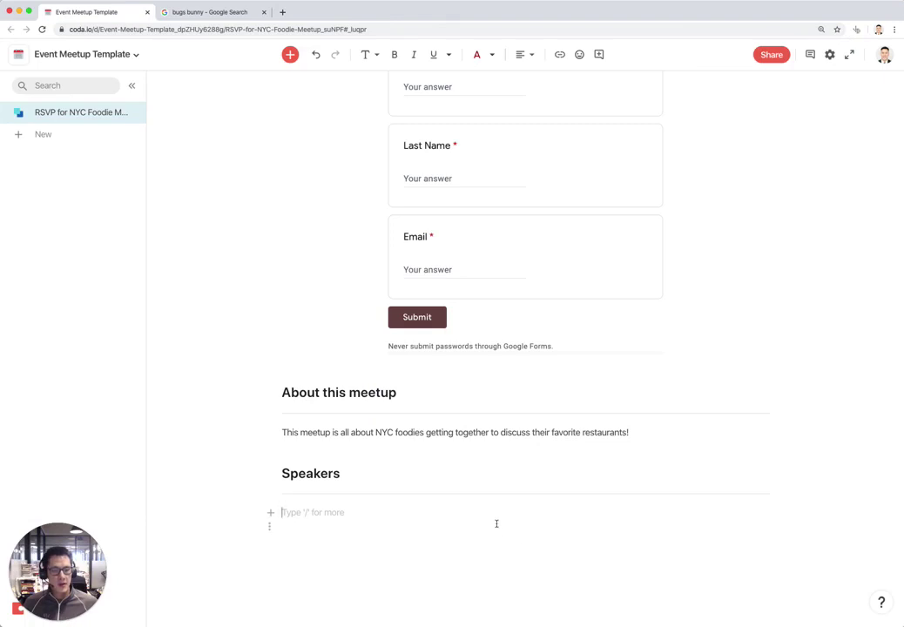
{"action": "key", "text": "super+v"}
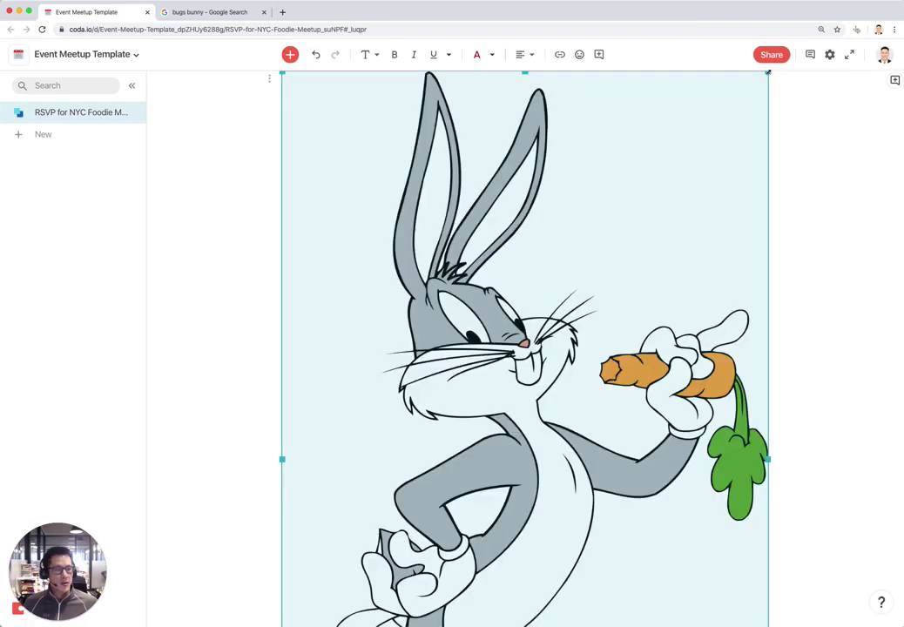
{"action": "left_click_drag", "start_coordinate": [767, 73], "coordinate": [396, 299]}
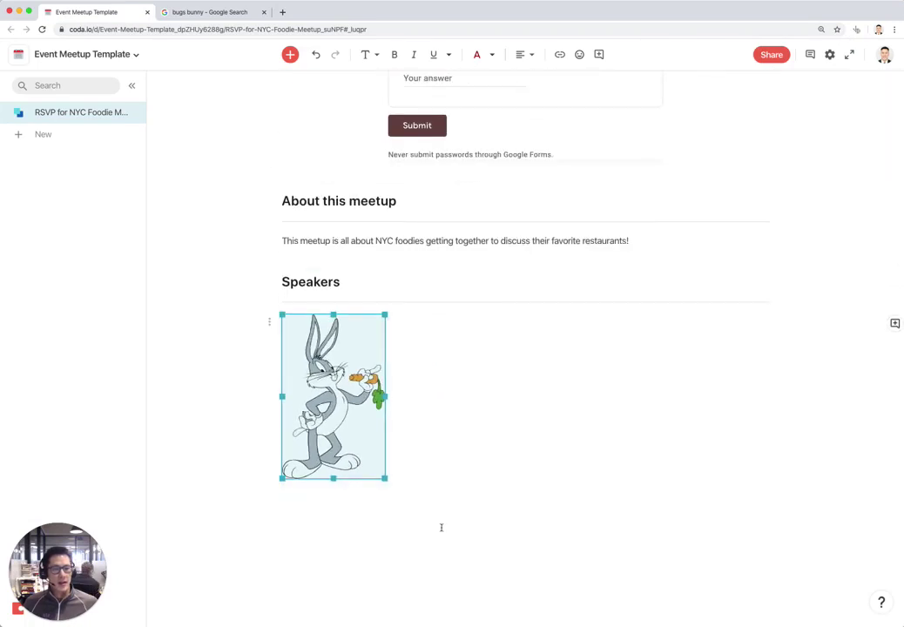
Add a bold 'Bugs Bunny' caption below the image
{"action": "left_click", "coordinate": [461, 419]}
{"action": "key", "text": "Return"}
{"action": "key", "text": "super+b"}
{"action": "type", "text": "Bu"}
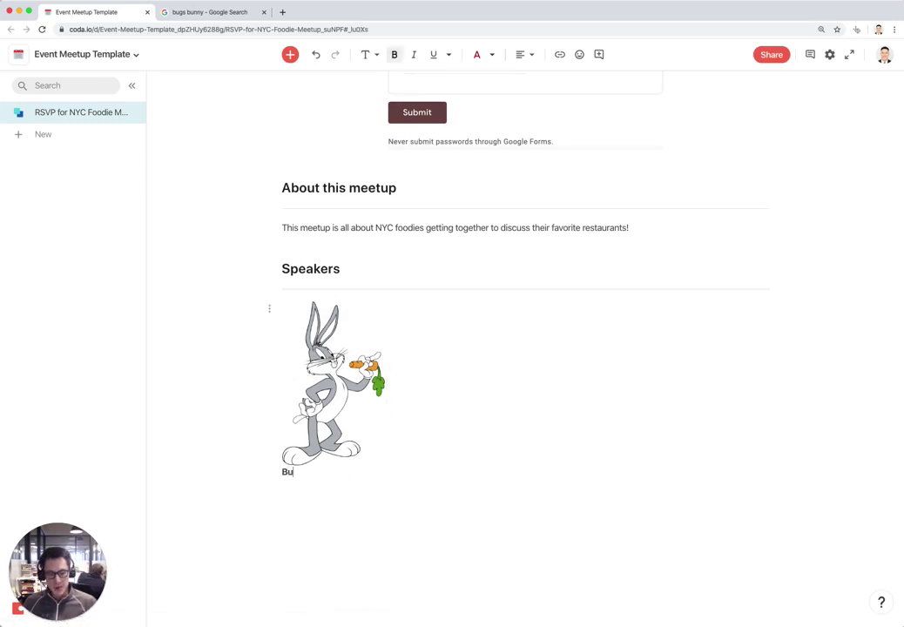
{"action": "type", "text": "gs Bu"}
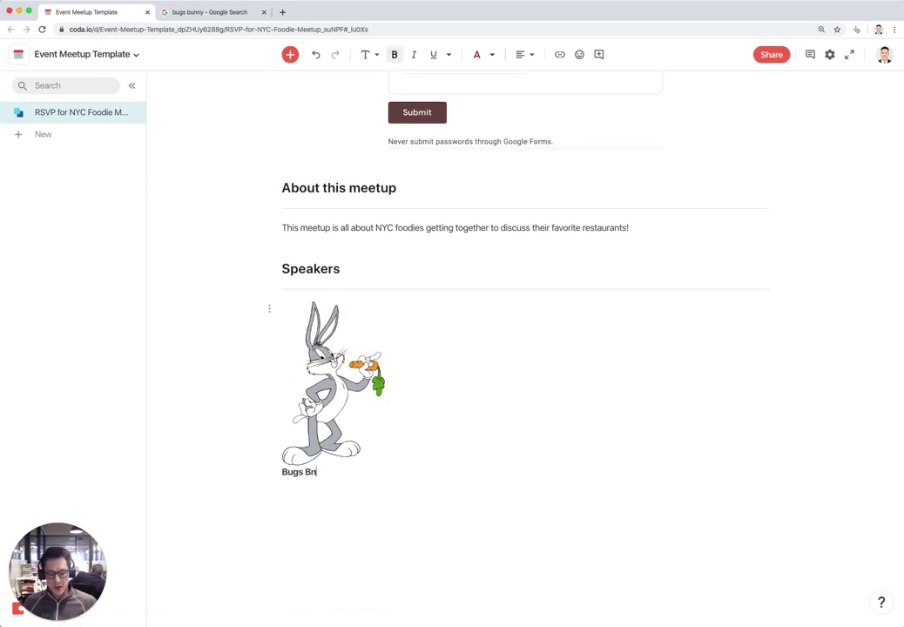
{"action": "type", "text": "nny"}
{"action": "key", "text": "Return"}
{"action": "key", "text": "Return"}
Search Google Images for 'elmer fudd' and copy the Amazon Elmer Fudd decal image
{"action": "key", "text": "ctrl+Tab"}
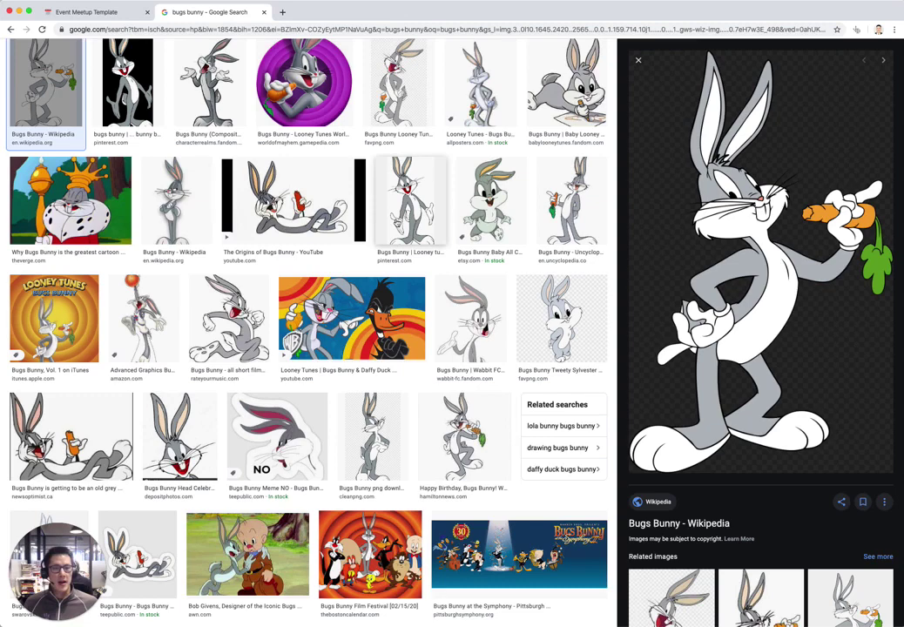
{"action": "scroll", "coordinate": [305, 348], "scroll_direction": "up", "scroll_amount": 2}
{"action": "triple_click", "coordinate": [126, 59]}
{"action": "type", "text": "elm"}
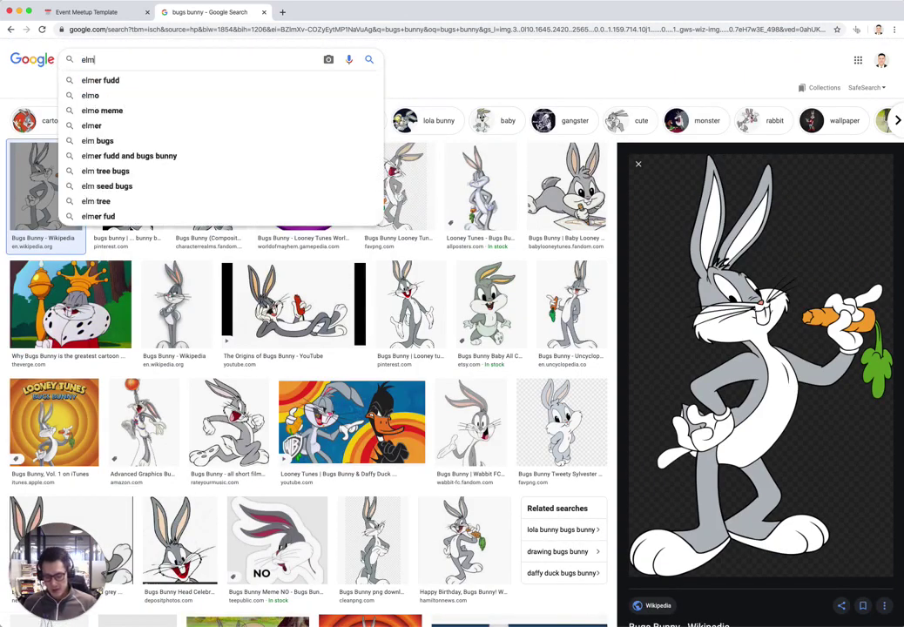
{"action": "type", "text": "er fudd"}
{"action": "key", "text": "Return"}
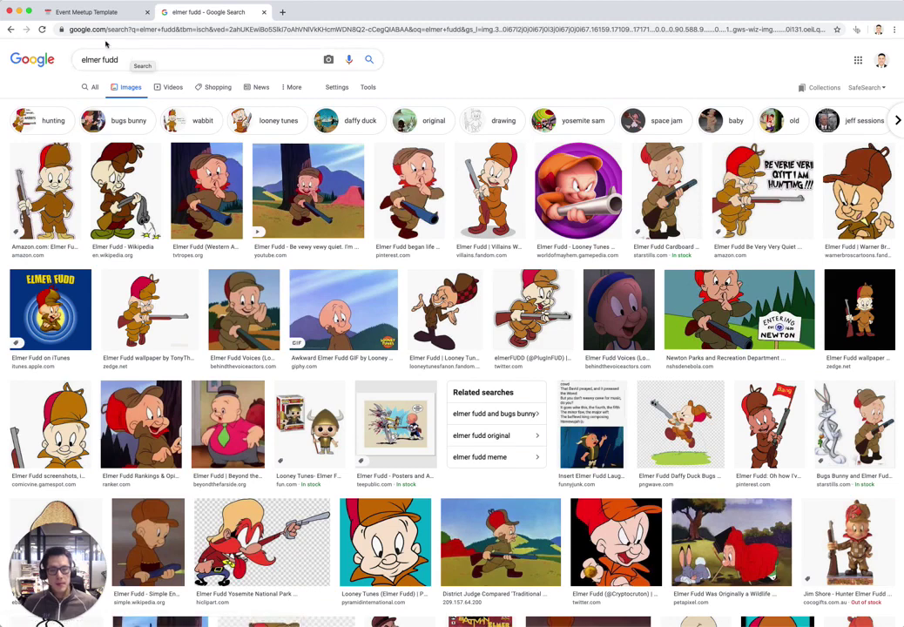
{"action": "left_click", "coordinate": [44, 187]}
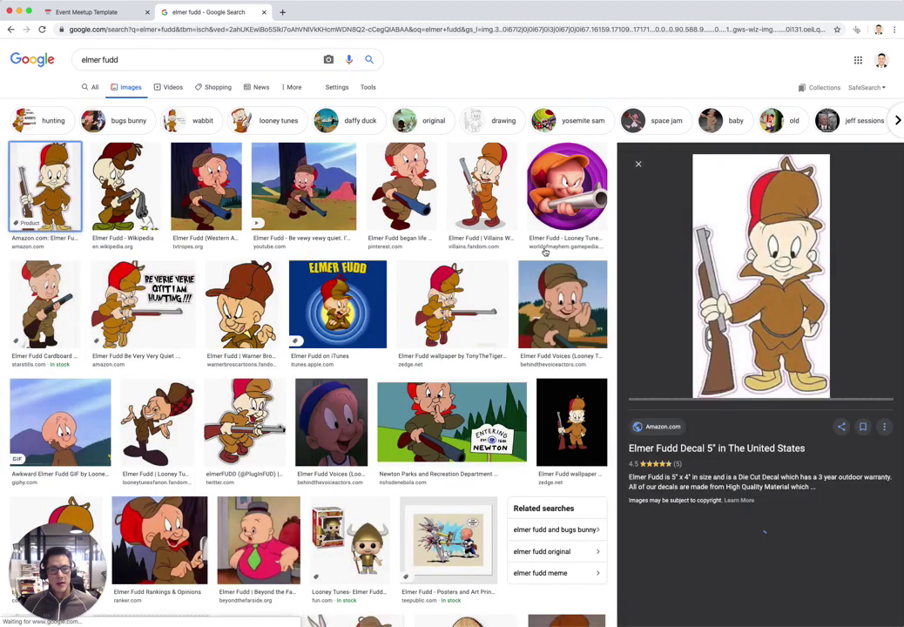
{"action": "right_click", "coordinate": [742, 188]}
{"action": "left_click", "coordinate": [776, 294]}
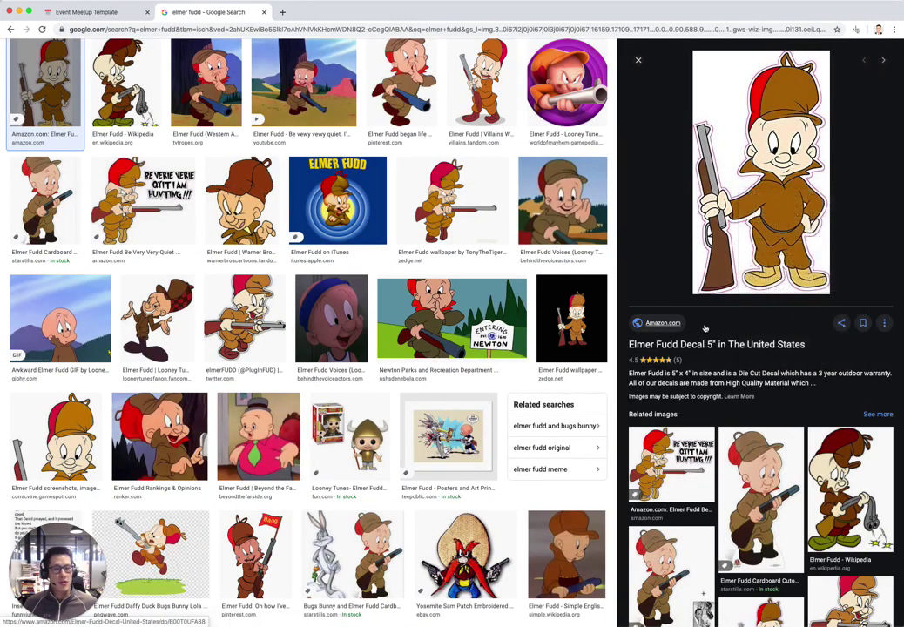
{"action": "key", "text": "ctrl+Tab"}
Paste the Elmer Fudd image below Bugs Bunny, shrink it, and caption it 'Elmer Fudd'
{"action": "key", "text": "ctrl+v"}
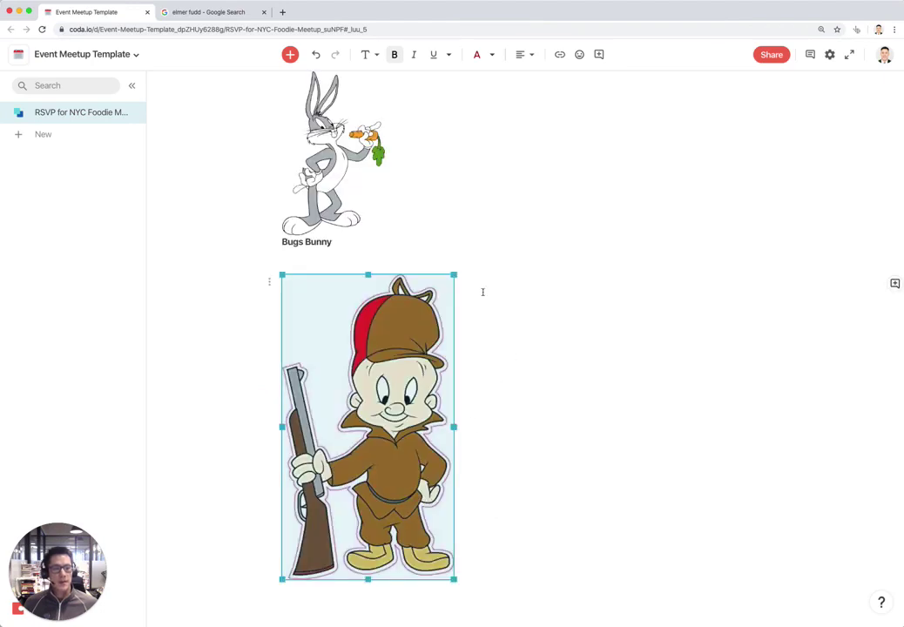
{"action": "left_click_drag", "start_coordinate": [454, 274], "coordinate": [347, 363]}
{"action": "left_click", "coordinate": [389, 427]}
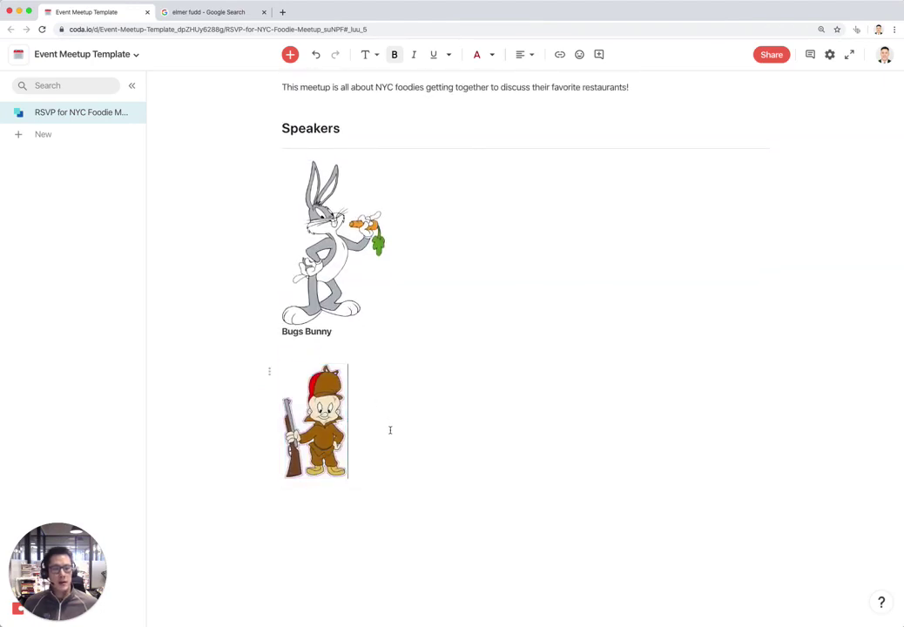
{"action": "key", "text": "Return"}
{"action": "type", "text": "Bel"}
{"action": "key", "text": "BackSpace"}
{"action": "key", "text": "BackSpace"}
{"action": "key", "text": "BackSpace"}
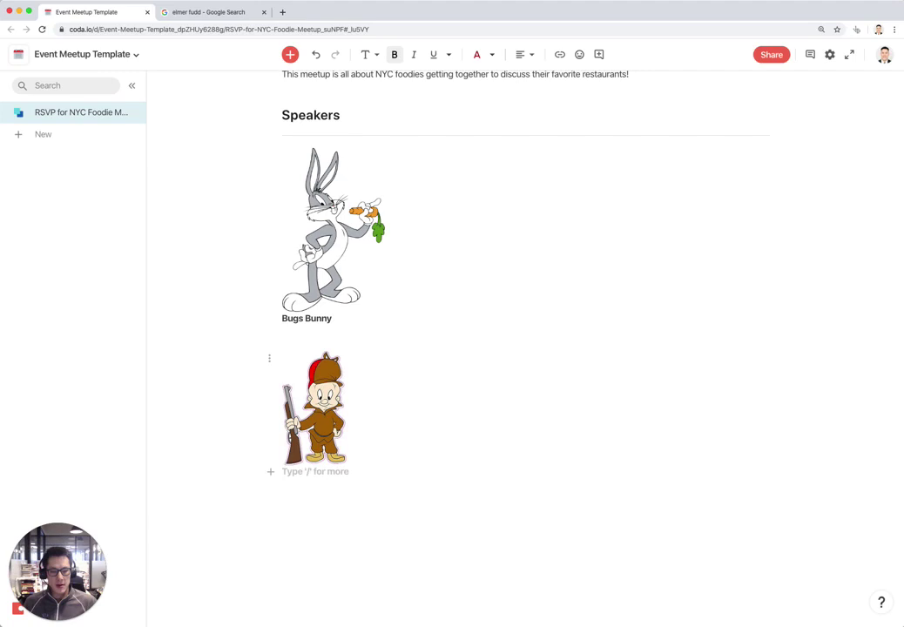
{"action": "type", "text": "Elmer F"}
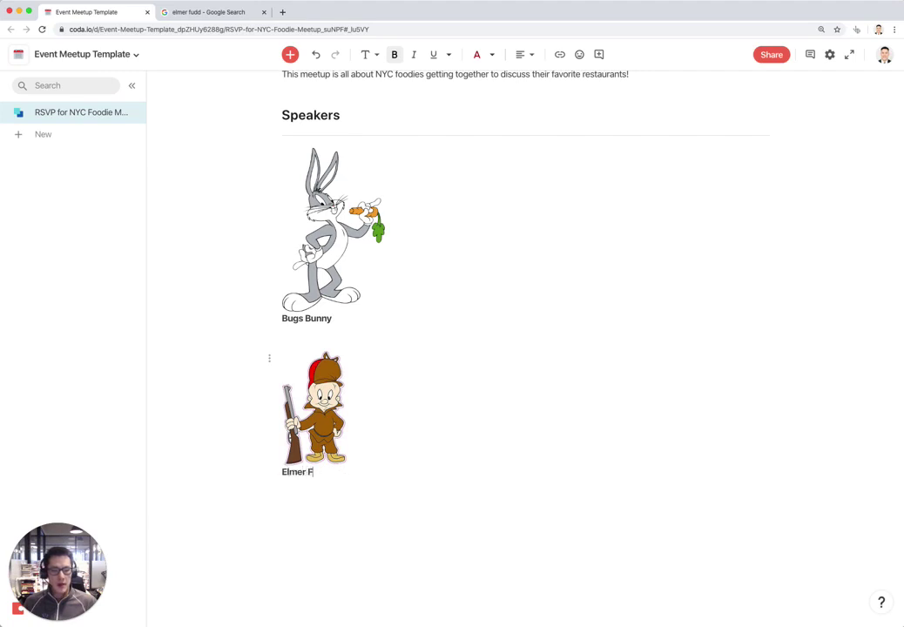
{"action": "type", "text": "udd"}
Center both speaker images on the page and start a new line after the caption
{"action": "left_click_drag", "start_coordinate": [397, 466], "coordinate": [276, 179]}
{"action": "left_click", "coordinate": [520, 55]}
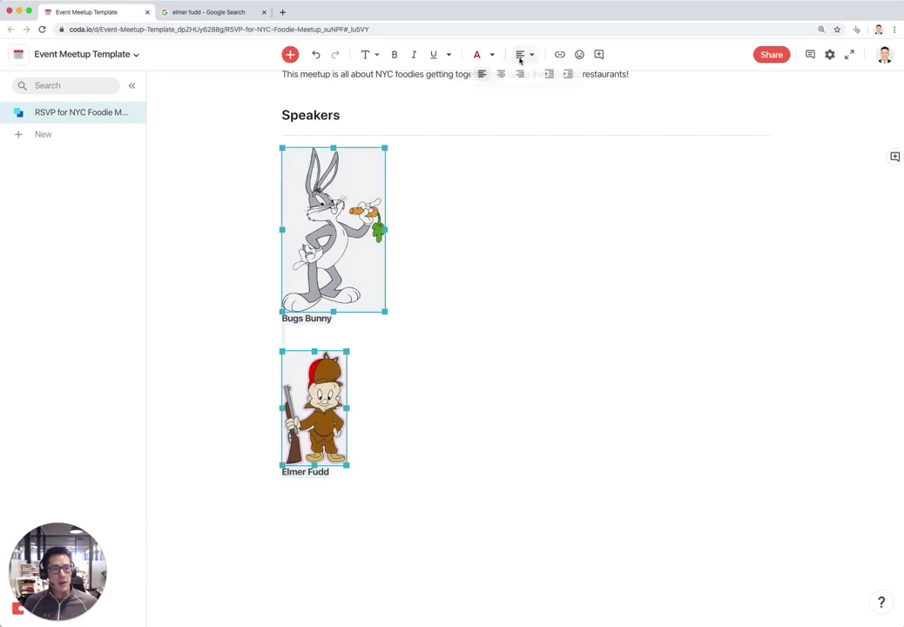
{"action": "left_click", "coordinate": [501, 74]}
{"action": "left_click", "coordinate": [638, 421]}
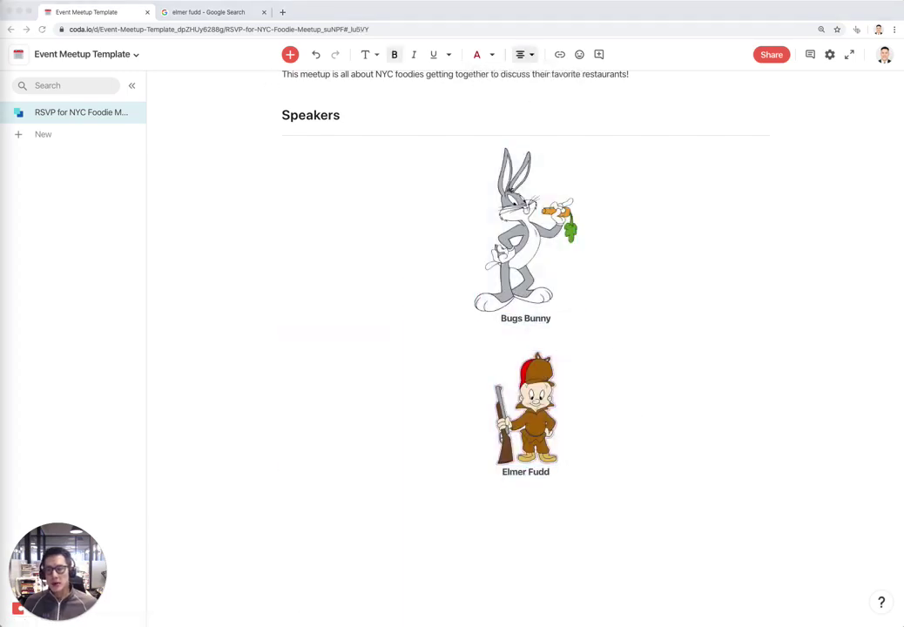
{"action": "left_click", "coordinate": [610, 476]}
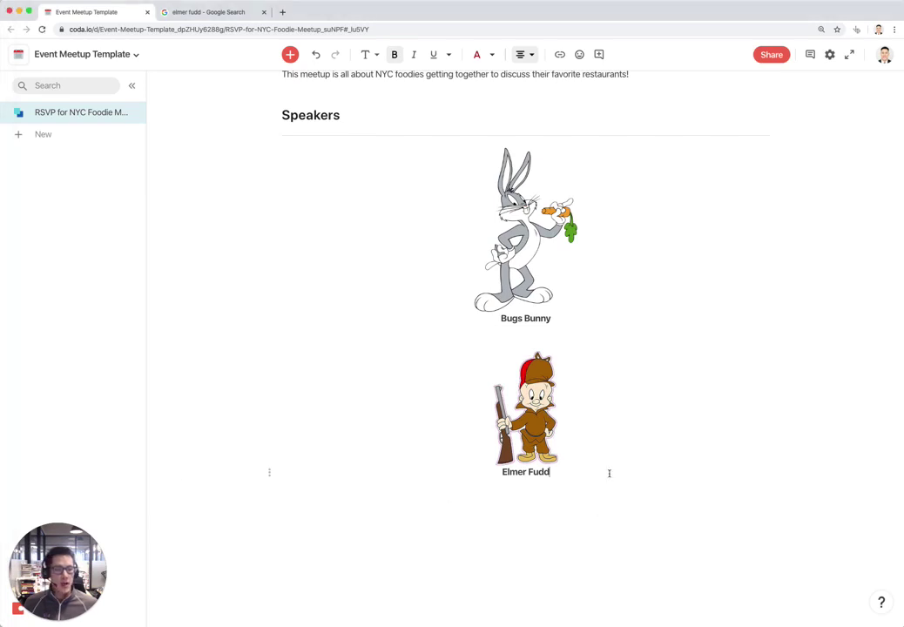
{"action": "key", "text": "Return"}
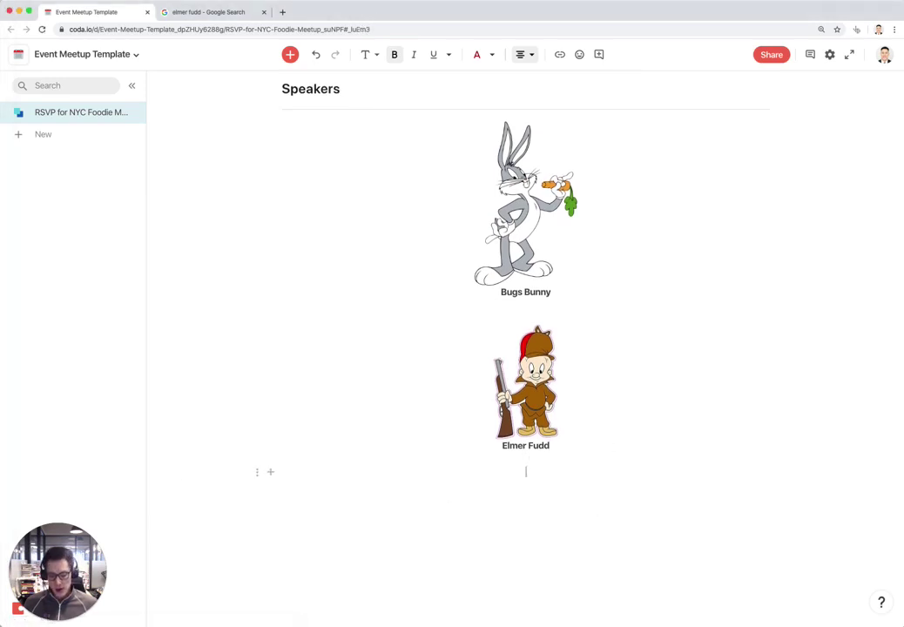
Add an 'Agenda' section heading below the speakers
{"action": "type", "text": "Agenda"}
{"action": "key", "text": "Return"}
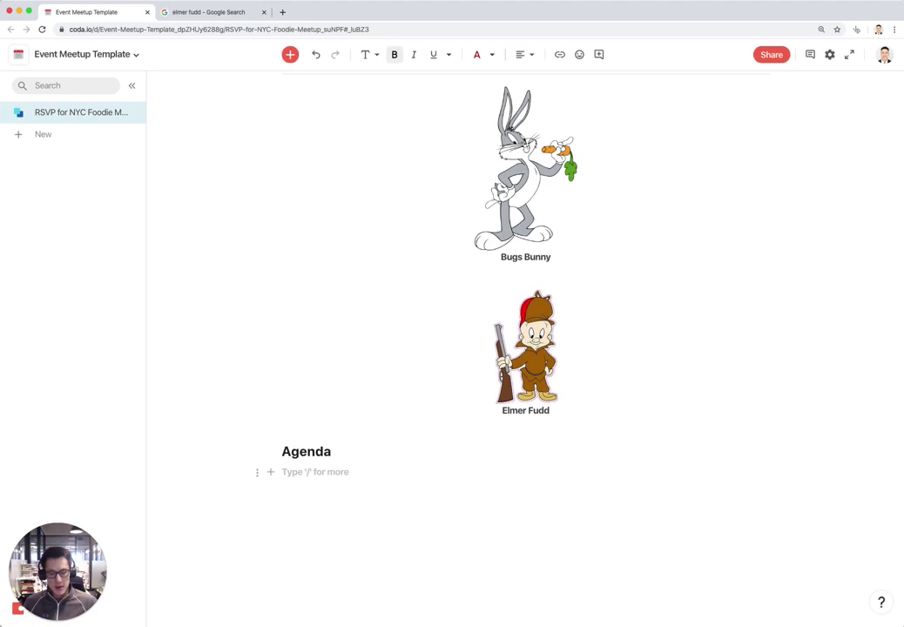
{"action": "key", "text": "BackSpace"}
{"action": "key", "text": "super+shift+Right"}
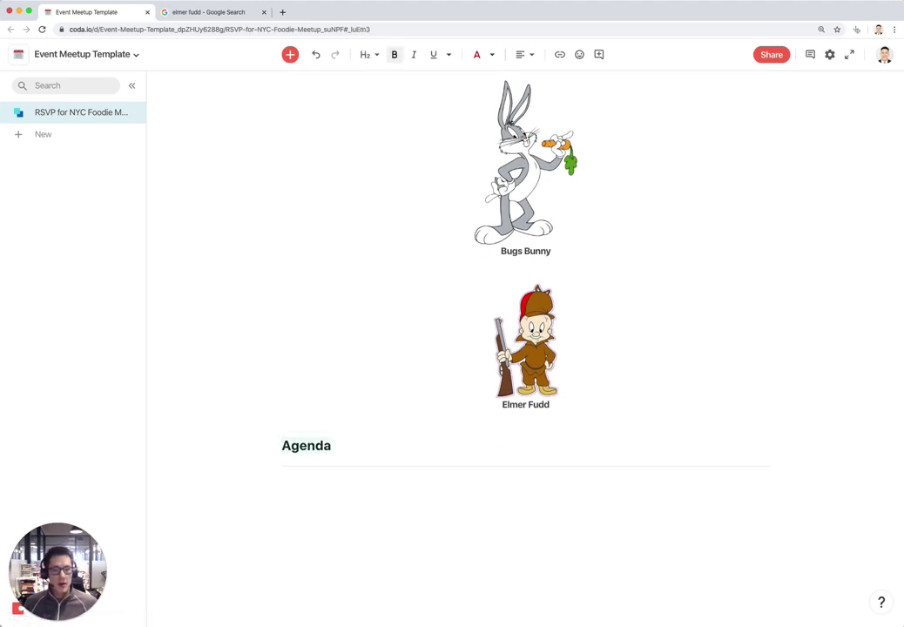
{"action": "key", "text": "Return"}
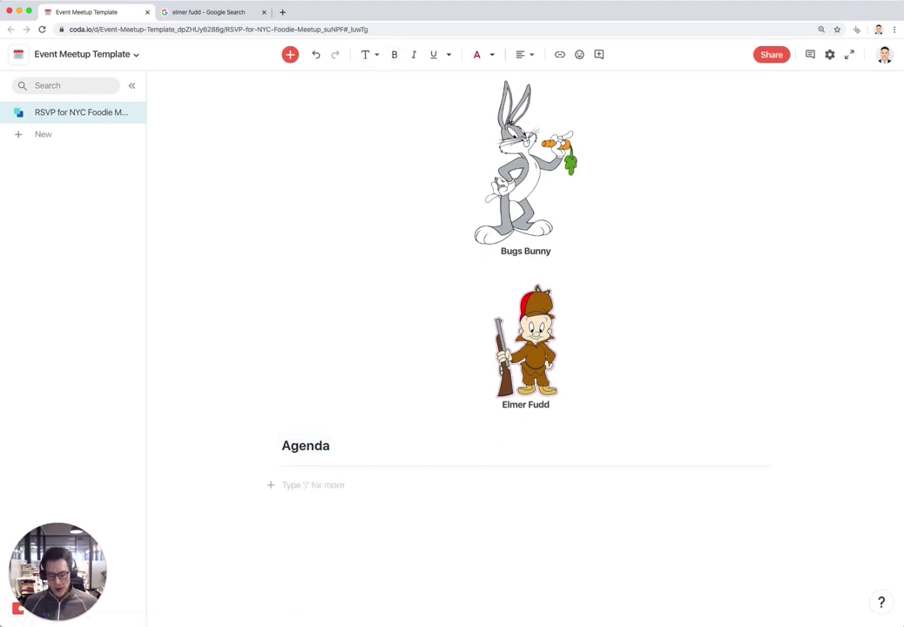
Add bullets '6PM - Welcome attendees' and '6:30PM - Speakers present' with bold times
{"action": "type", "text": "-"}
{"action": "key", "text": "super+b"}
{"action": "type", "text": "6PM"}
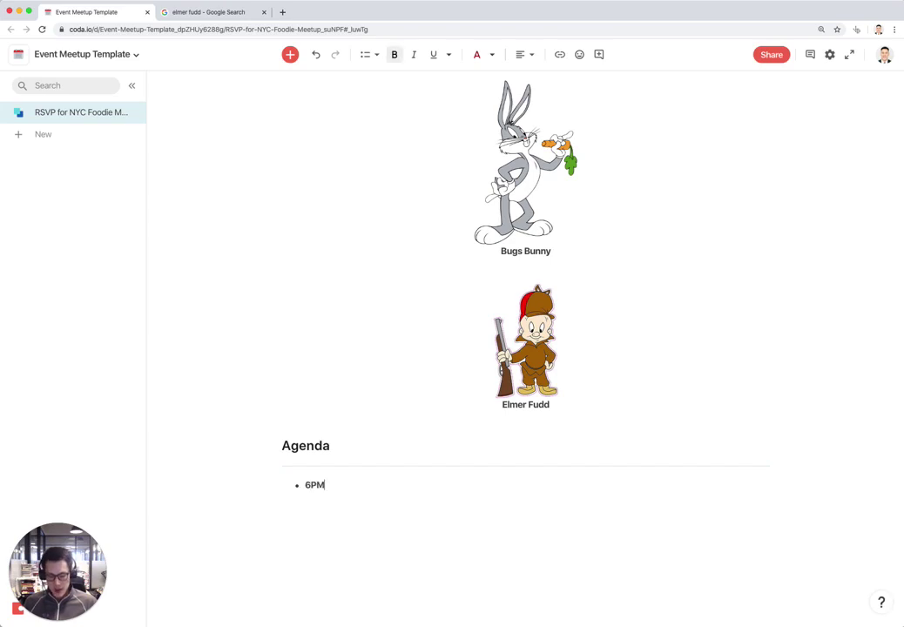
{"action": "key", "text": "super+b"}
{"action": "type", "text": "- We"}
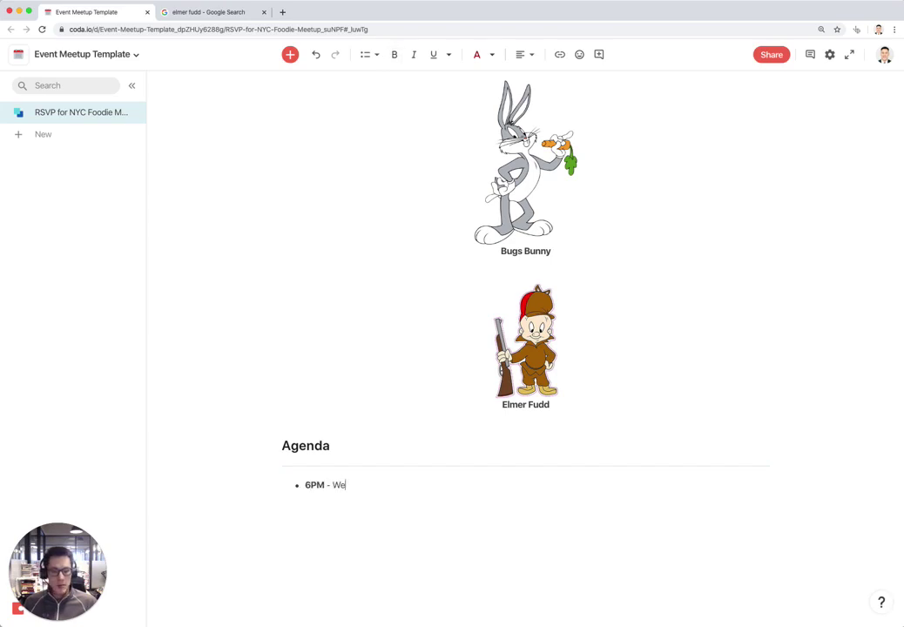
{"action": "type", "text": "lcome"}
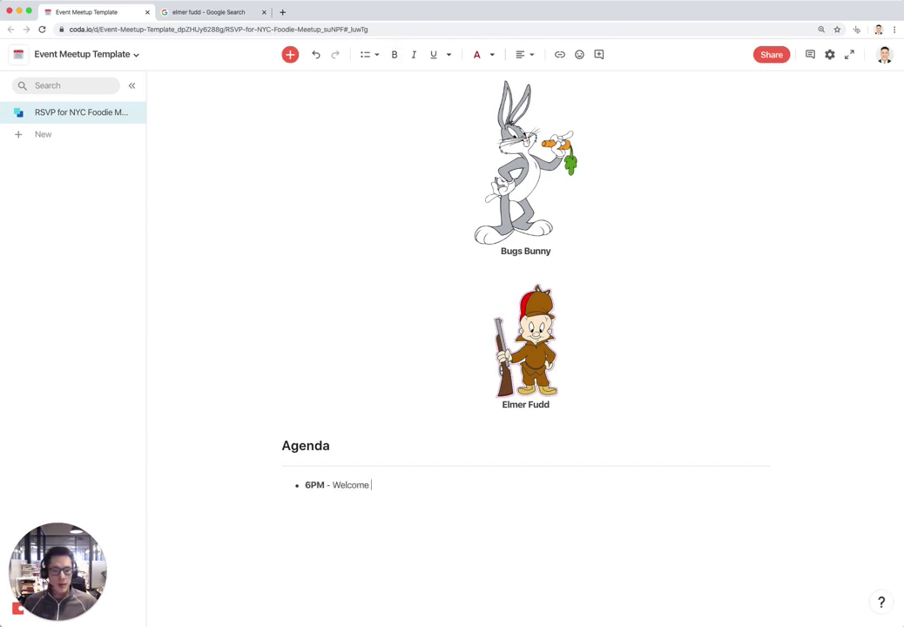
{"action": "type", "text": " attendees"}
{"action": "key", "text": "Return"}
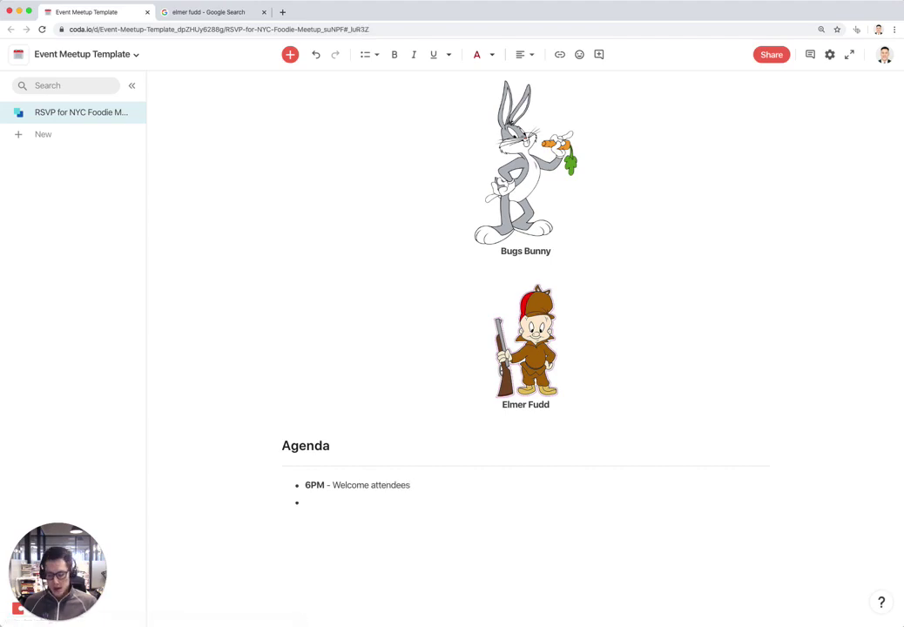
{"action": "key", "text": "super+b"}
{"action": "type", "text": "6:30PM"}
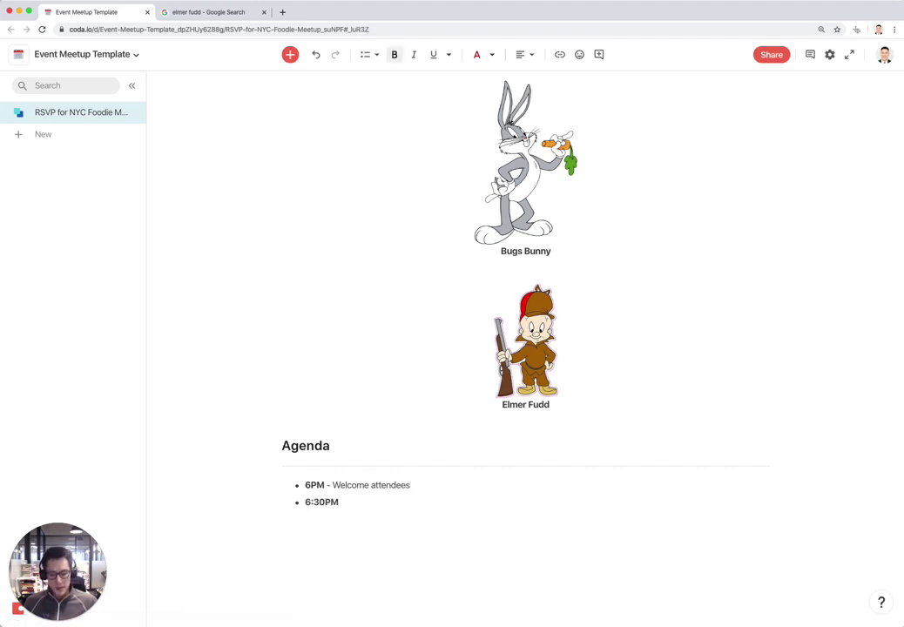
{"action": "key", "text": "super+b"}
{"action": "type", "text": "- Spe"}
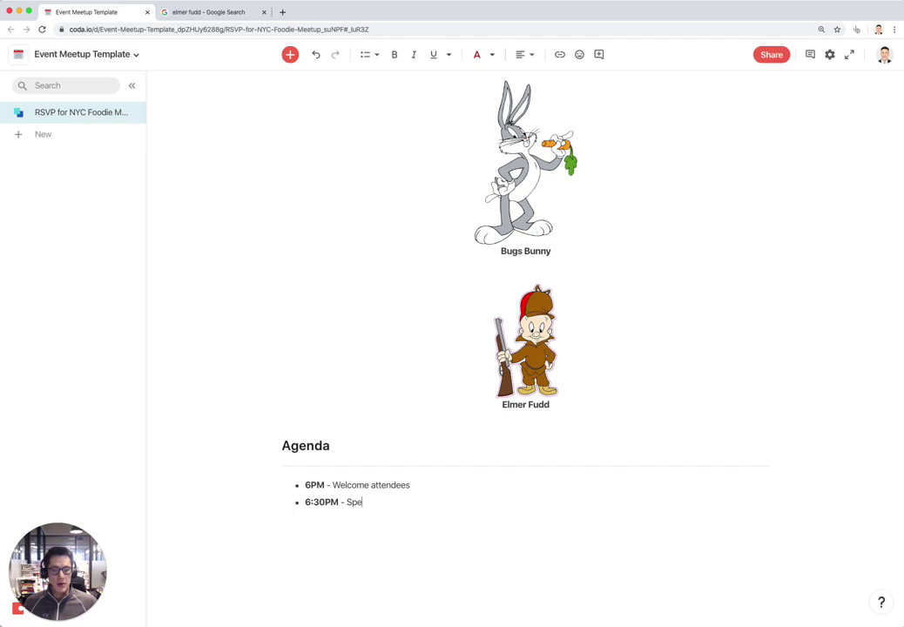
{"action": "type", "text": "akers present"}
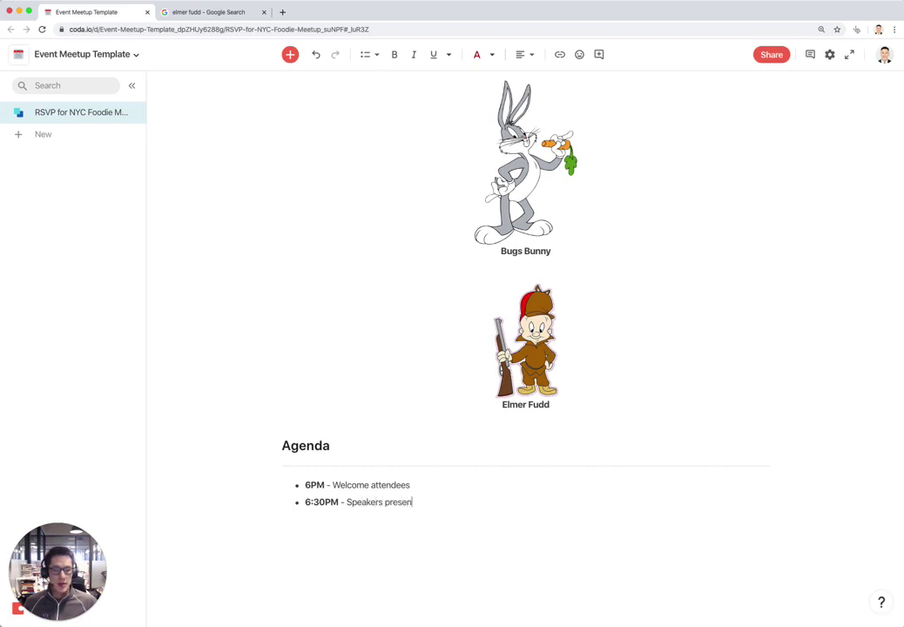
Add a bullet '8PM - Drinks and networking' with a bold time, then start a plain paragraph
{"action": "key", "text": "Return"}
{"action": "key", "text": "super+b"}
{"action": "type", "text": "*"}
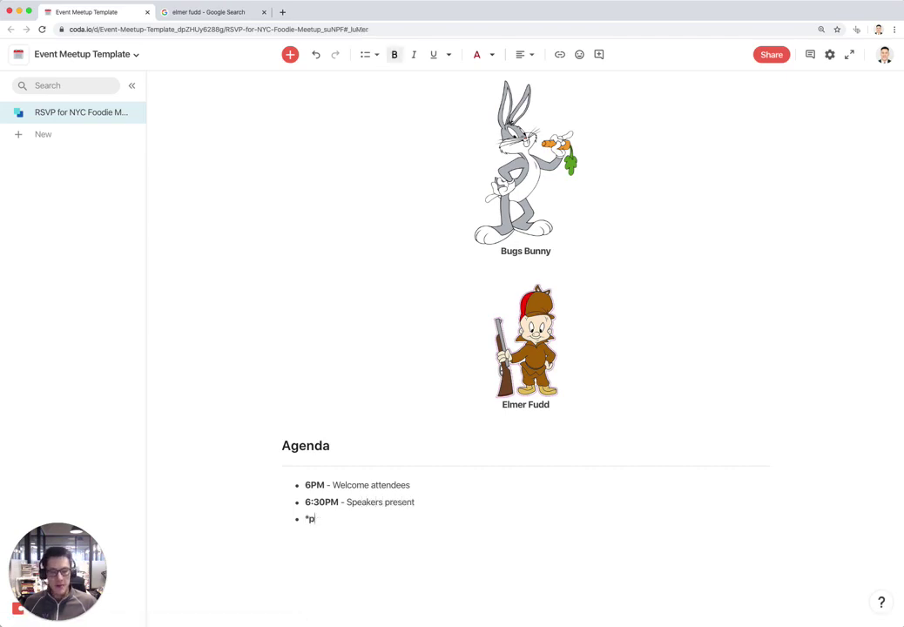
{"action": "key", "text": "BackSpace"}
{"action": "type", "text": "8PM"}
{"action": "key", "text": "super+b"}
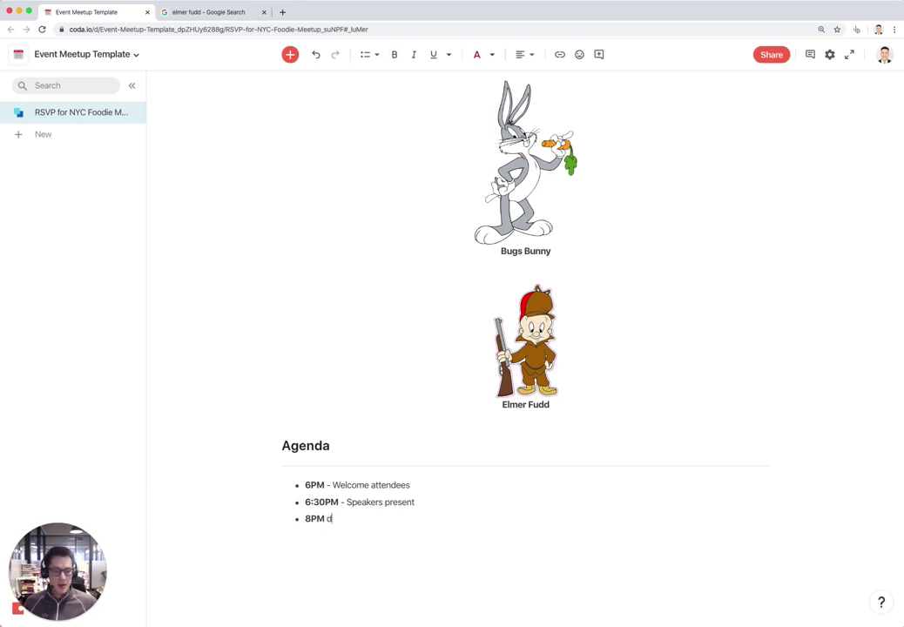
{"action": "type", "text": "- Drinks and networking"}
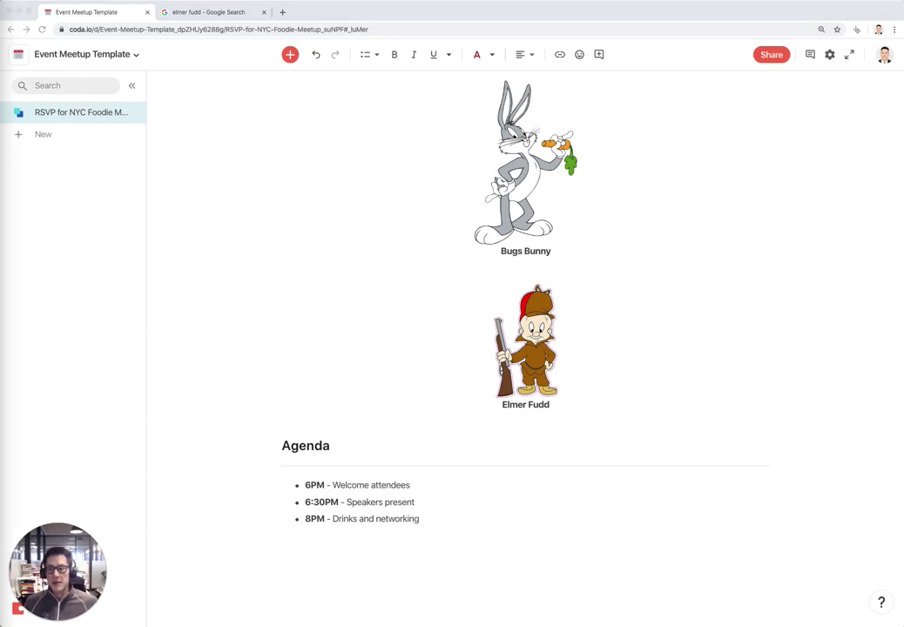
{"action": "left_click", "coordinate": [446, 527]}
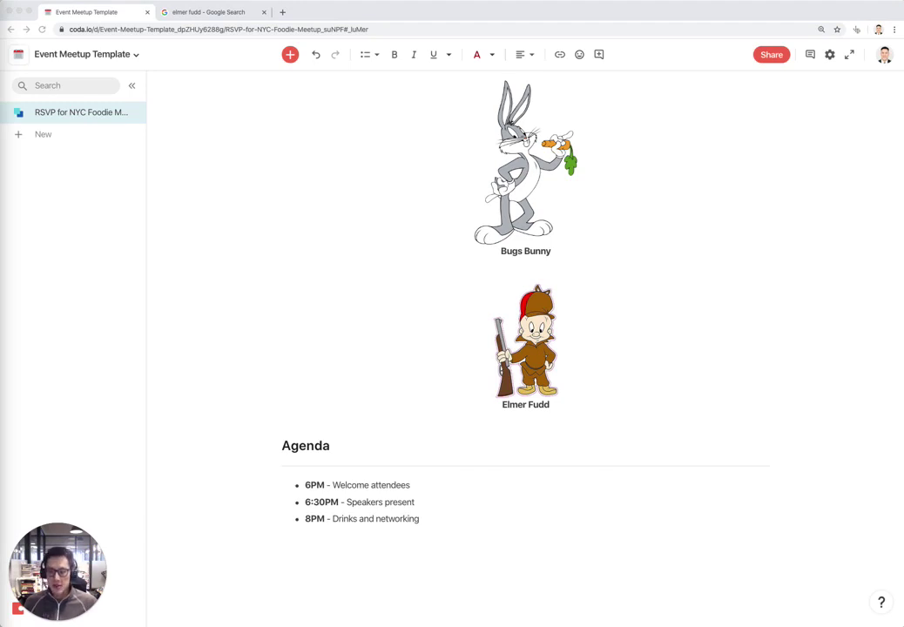
{"action": "left_click", "coordinate": [446, 515]}
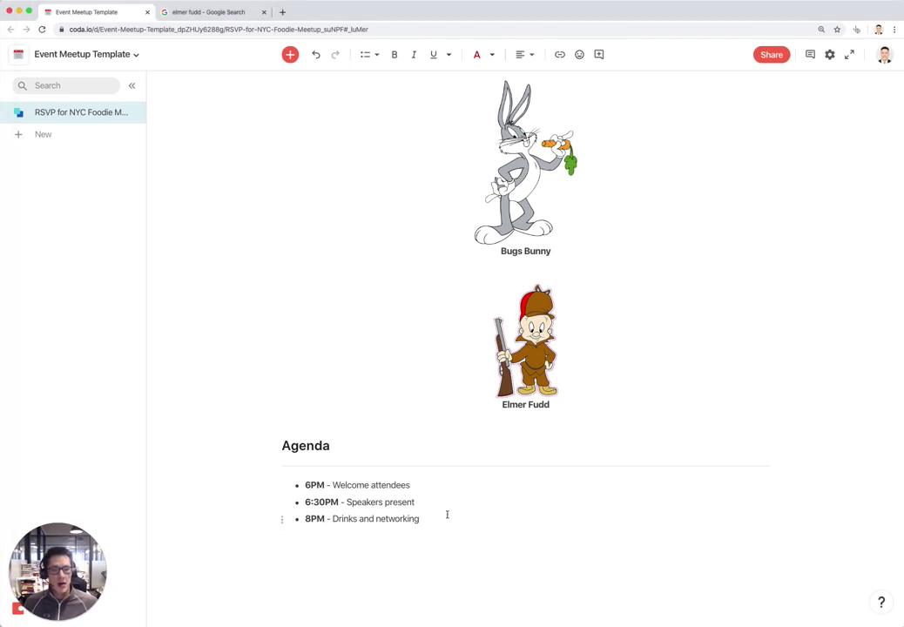
{"action": "key", "text": "Return"}
{"action": "key", "text": "Return"}
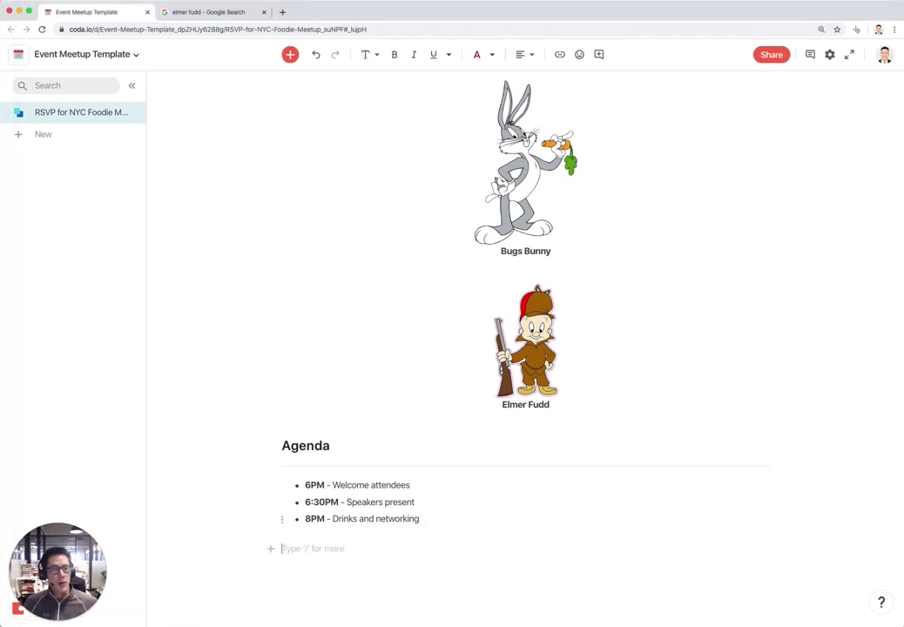
Add a 'Join the conversation' H2 heading below the Agenda
{"action": "type", "text": "## Join teh c"}
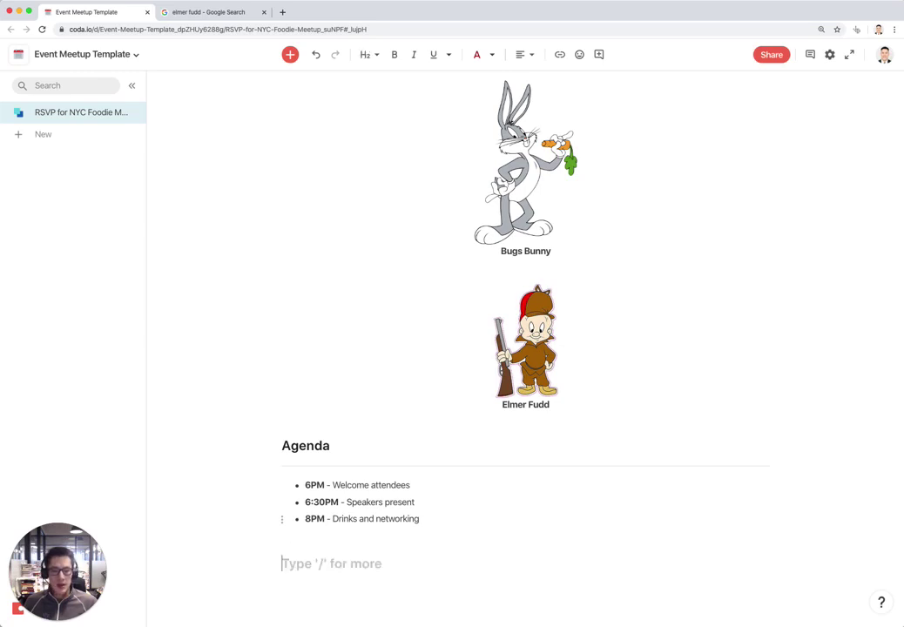
{"action": "key", "text": "BackSpace"}
{"action": "key", "text": "BackSpace"}
{"action": "key", "text": "BackSpace"}
{"action": "key", "text": "BackSpace"}
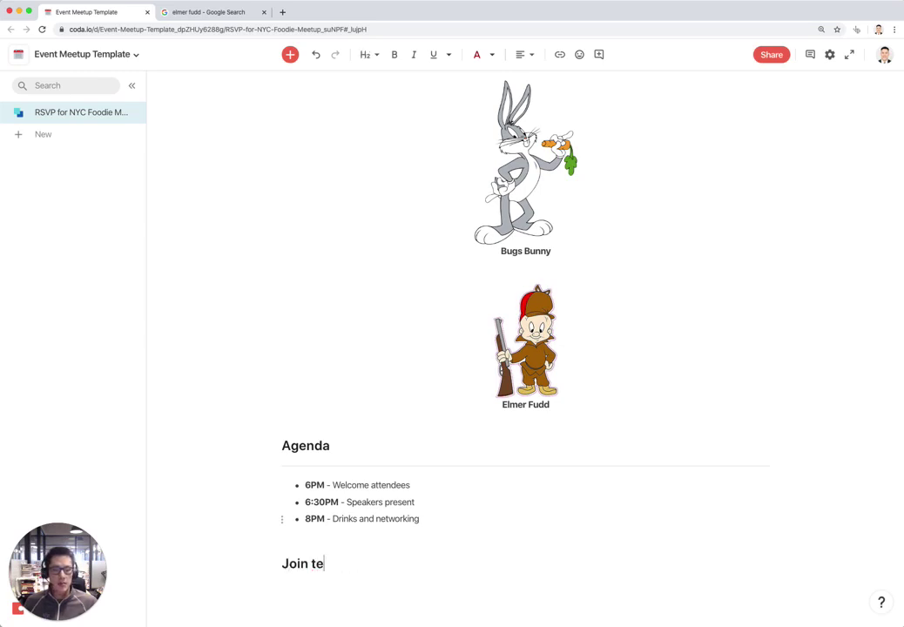
{"action": "type", "text": "he o"}
{"action": "key", "text": "BackSpace"}
{"action": "type", "text": "conve"}
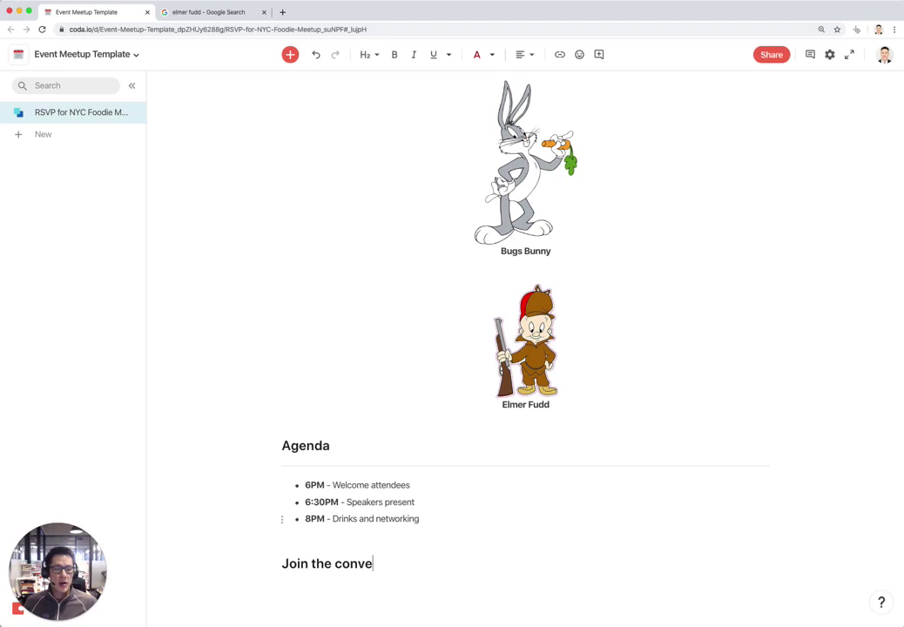
{"action": "type", "text": "rsation"}
{"action": "key", "text": "Return"}
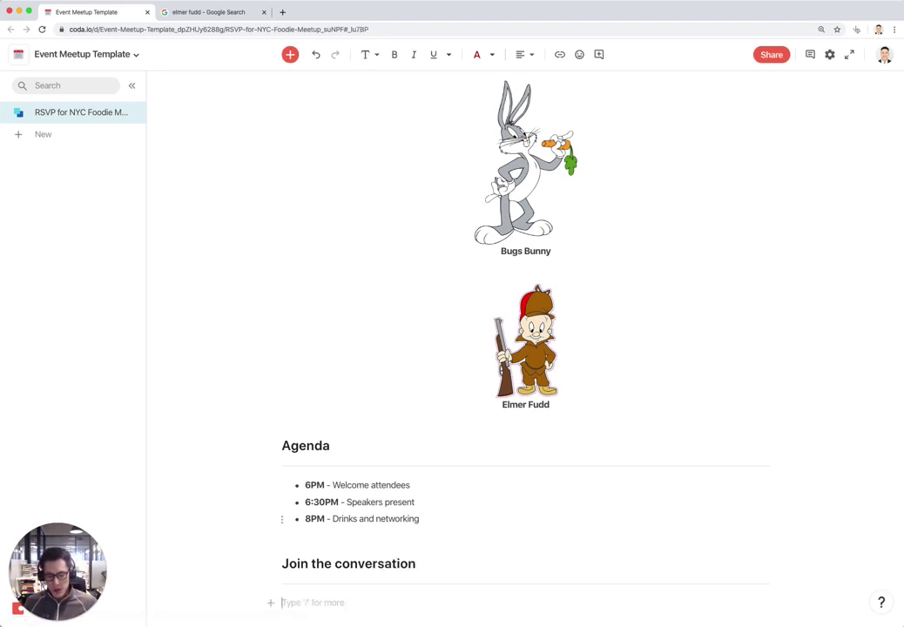
Write 'Use the hashtag #NYCFoodie when posting on Twitter' under the heading
{"action": "type", "text": "Use teh"}
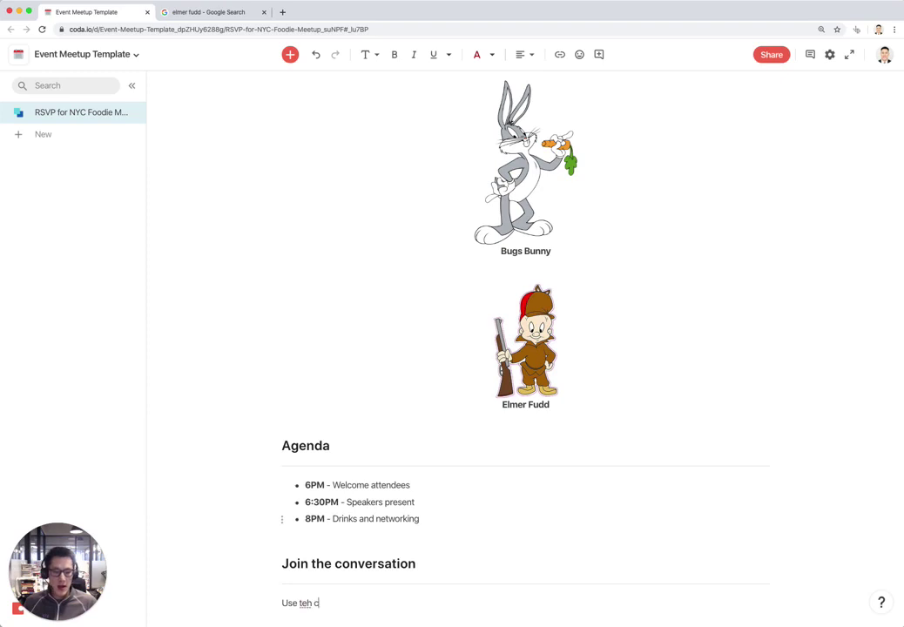
{"action": "type", "text": " c"}
{"action": "key", "text": "BackSpace"}
{"action": "key", "text": "BackSpace"}
{"action": "key", "text": "BackSpace"}
{"action": "key", "text": "BackSpace"}
{"action": "type", "text": "he hast"}
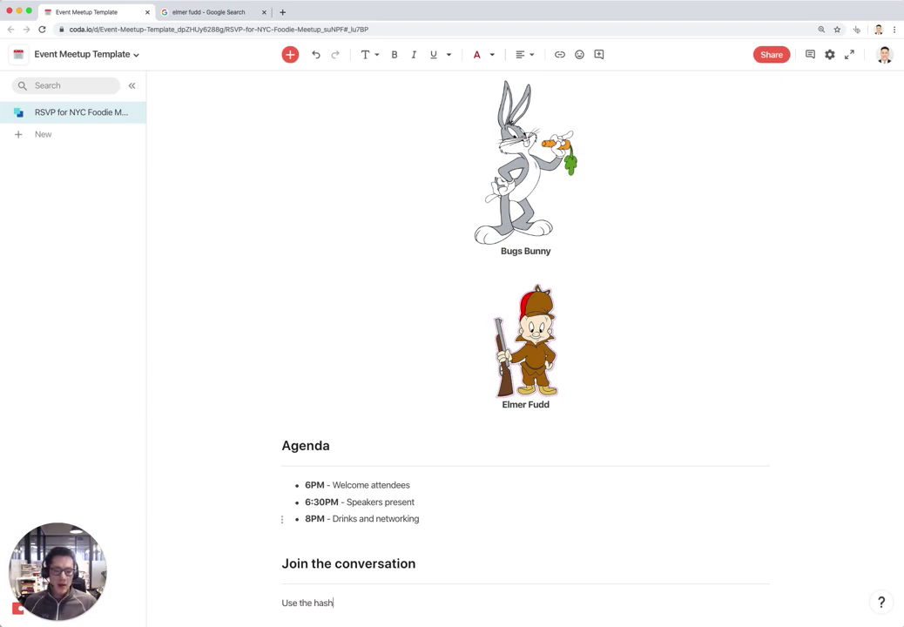
{"action": "type", "text": "tag #NYC"}
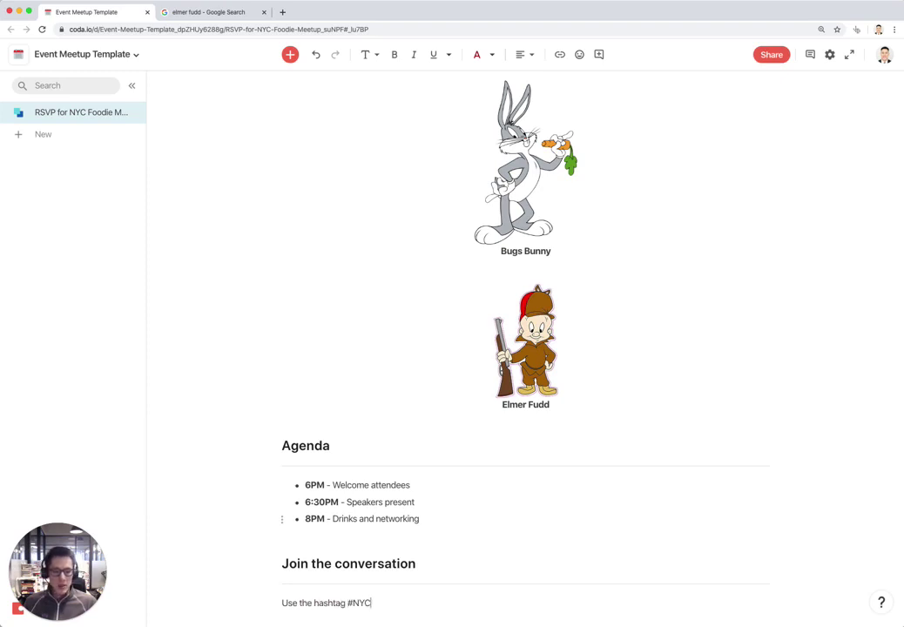
{"action": "type", "text": "Foodie when posting on Twitter"}
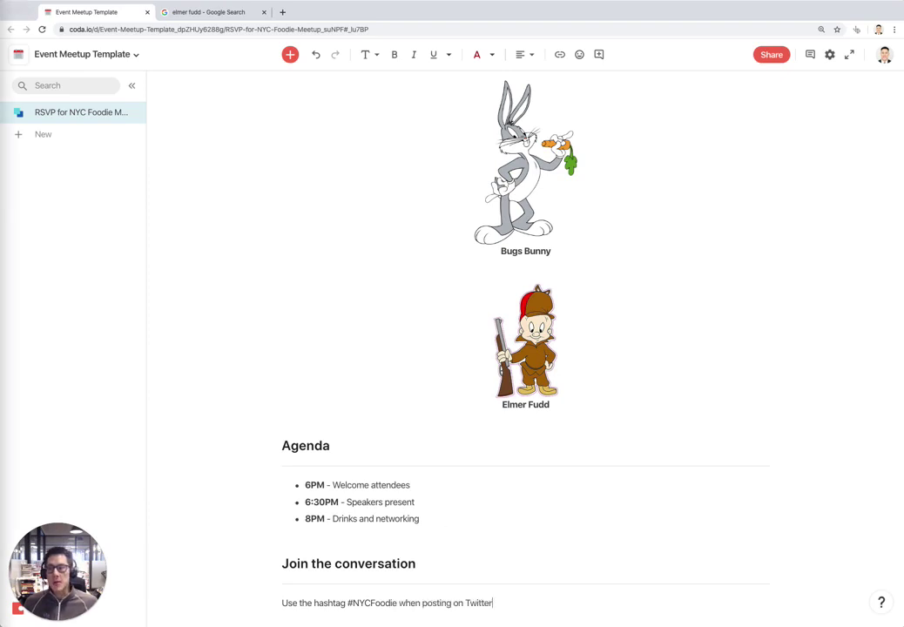
{"action": "scroll", "coordinate": [268, 425], "scroll_direction": "down", "scroll_amount": 3}
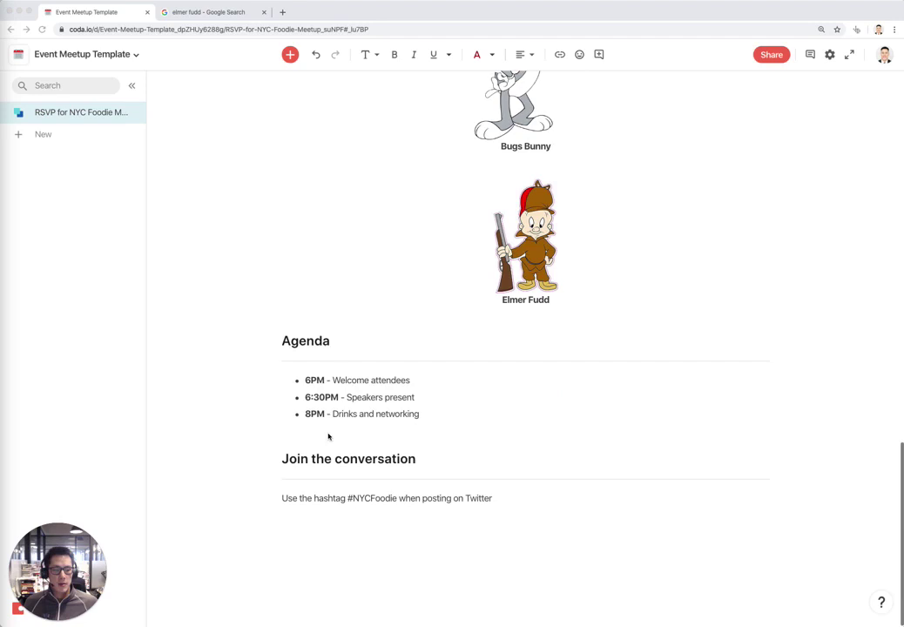
{"action": "left_click", "coordinate": [502, 501]}
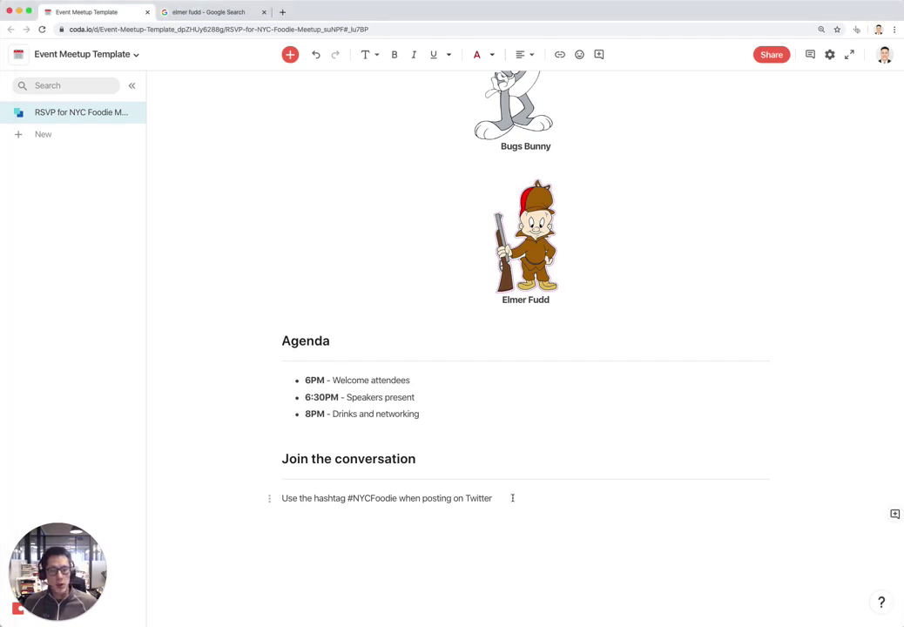
Paste the coda_hq Twitter link on a new line and display it as an embedded timeline
{"action": "key", "text": "Return"}
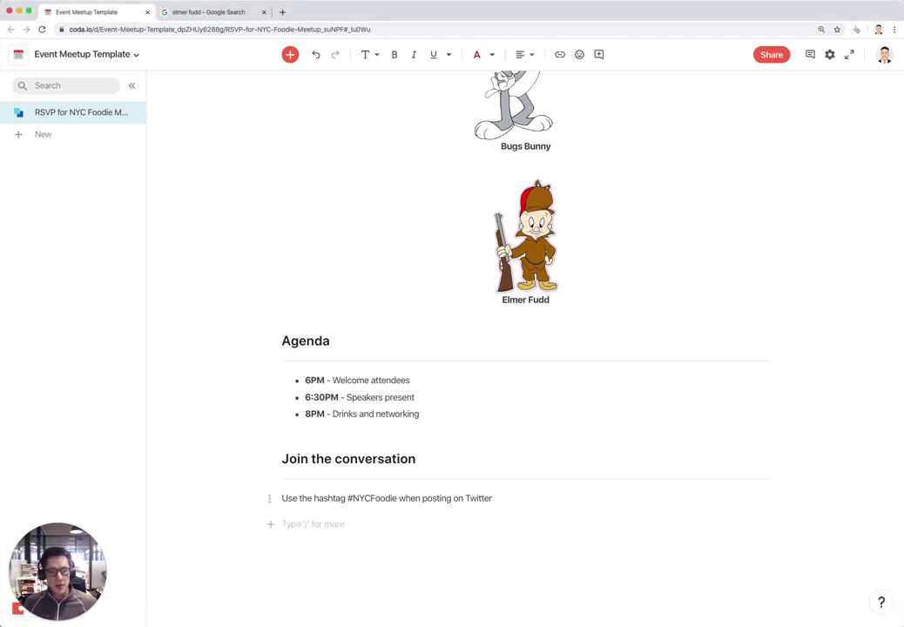
{"action": "type", "text": "https://twitter.com/coda_hq"}
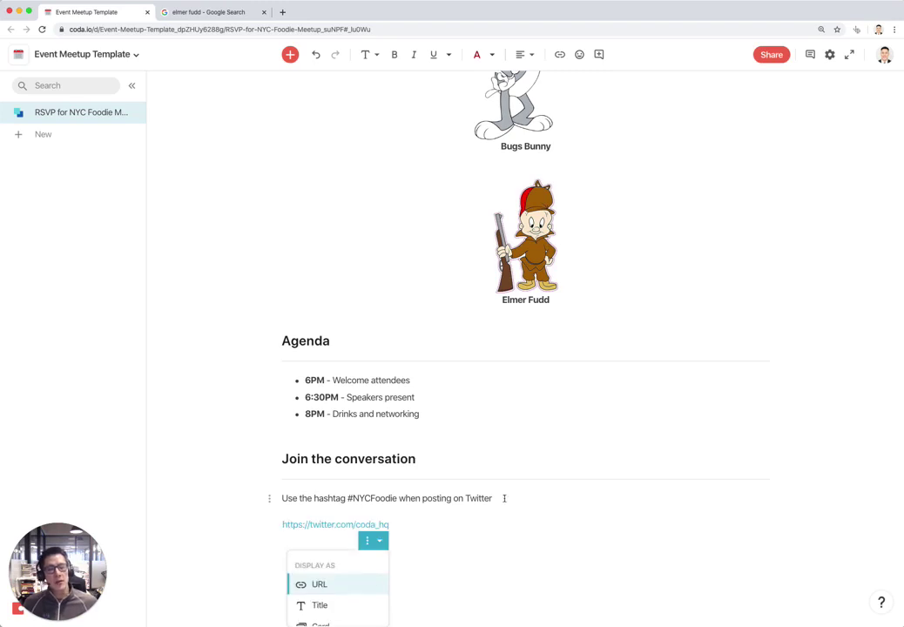
{"action": "scroll", "coordinate": [329, 573], "scroll_direction": "down", "scroll_amount": 1}
{"action": "left_click", "coordinate": [335, 614]}
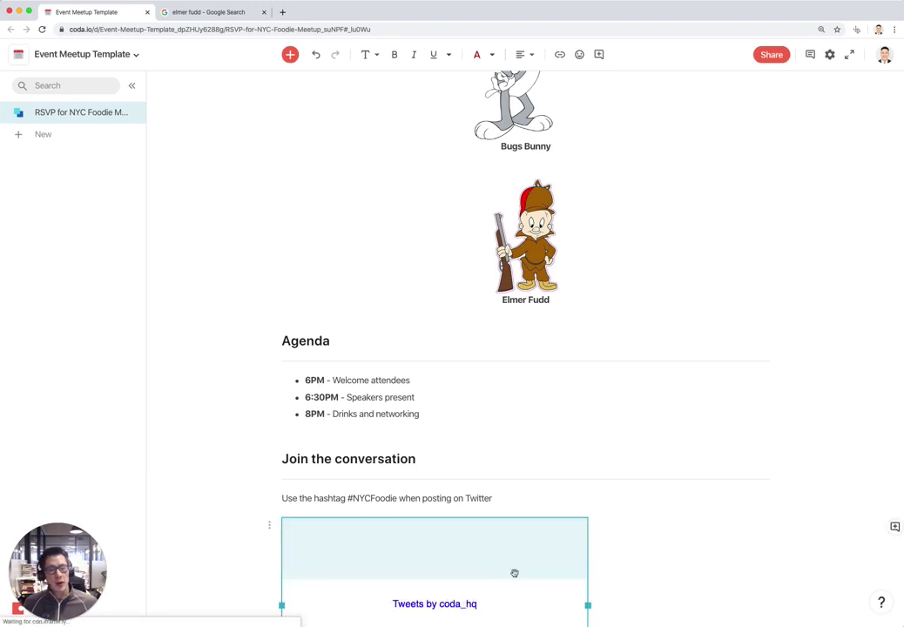
{"action": "scroll", "coordinate": [566, 533], "scroll_direction": "down", "scroll_amount": 4}
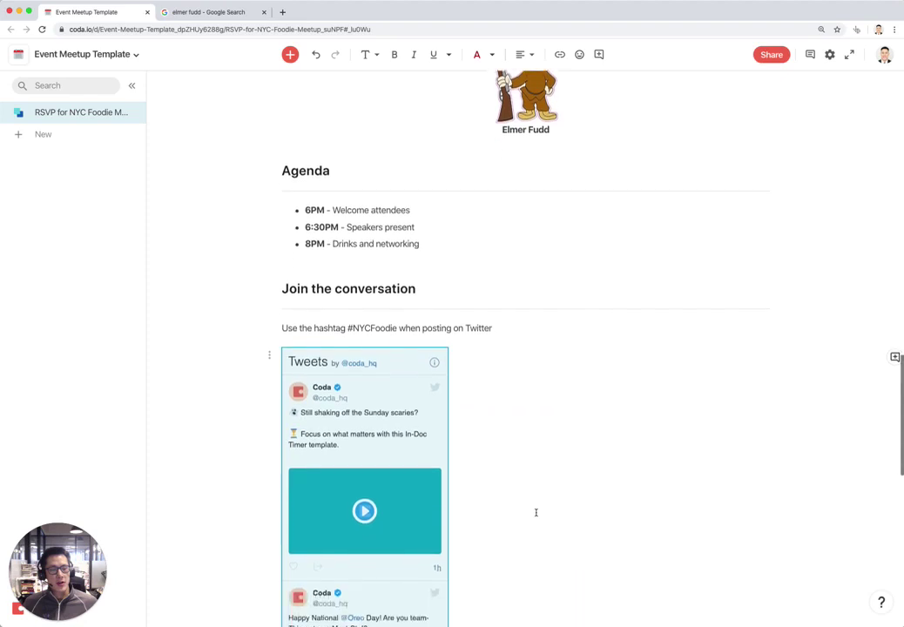
{"action": "scroll", "coordinate": [535, 512], "scroll_direction": "down", "scroll_amount": 3}
{"action": "scroll", "coordinate": [521, 467], "scroll_direction": "down", "scroll_amount": 10}
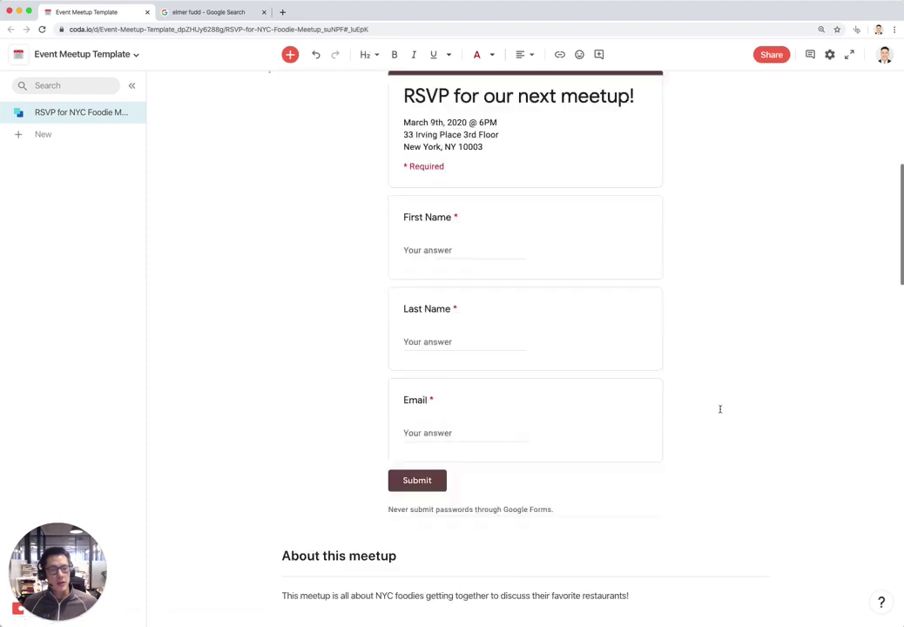
{"action": "scroll", "coordinate": [718, 409], "scroll_direction": "up", "scroll_amount": 10}
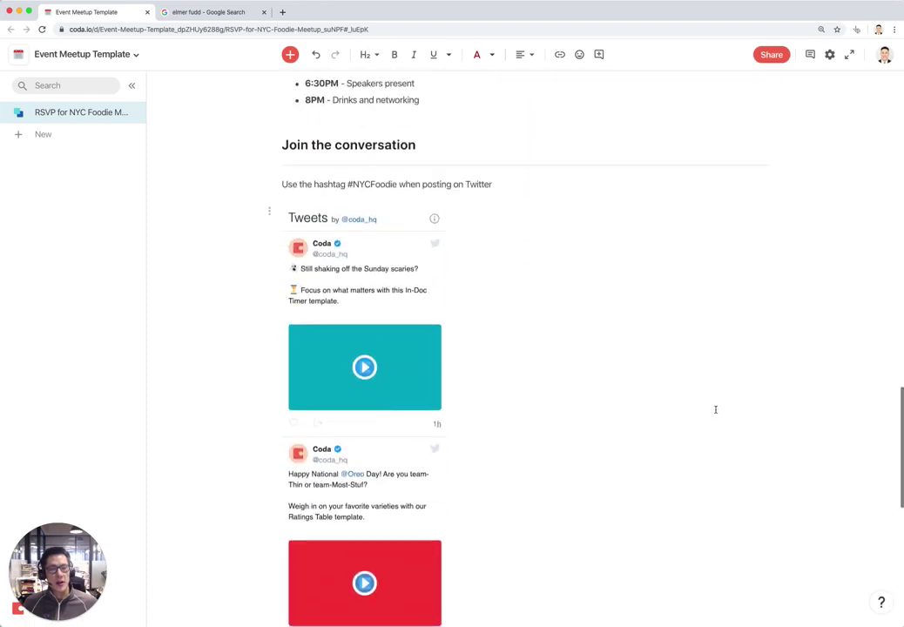
{"action": "scroll", "coordinate": [697, 449], "scroll_direction": "down", "scroll_amount": 12}
{"action": "scroll", "coordinate": [653, 470], "scroll_direction": "up", "scroll_amount": 3}
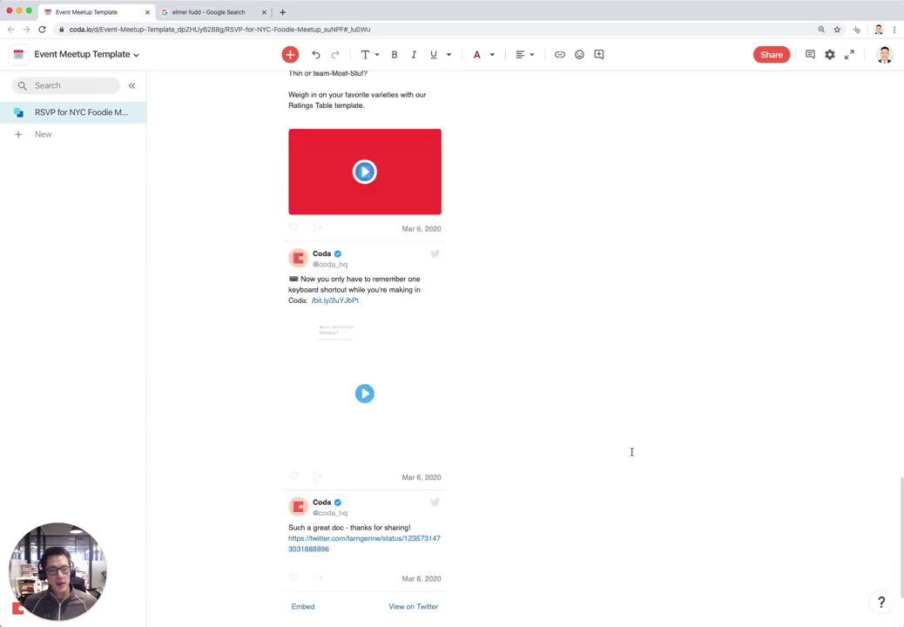
{"action": "scroll", "coordinate": [632, 452], "scroll_direction": "down", "scroll_amount": 2}
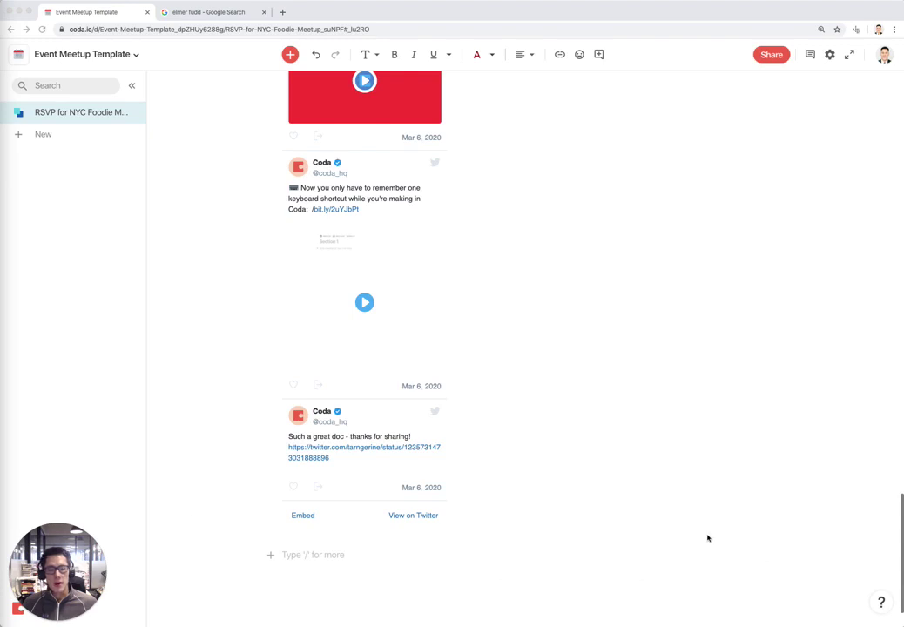
Add a 'Need more info?' heading below the tweets, then a divider and an 'Email me at' line
{"action": "left_click", "coordinate": [638, 529]}
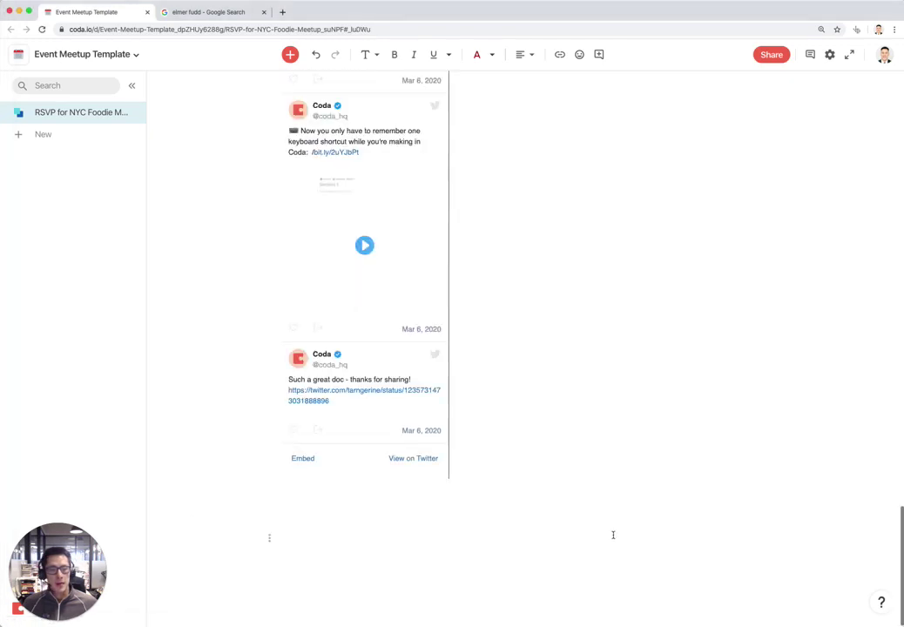
{"action": "key", "text": "Down"}
{"action": "key", "text": "super+alt+1"}
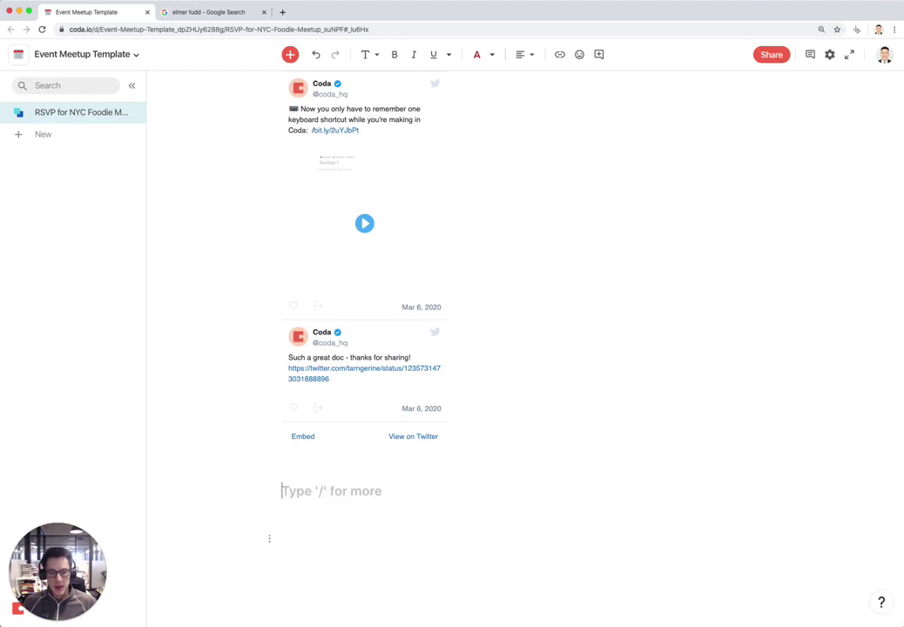
{"action": "type", "text": "Need more info?"}
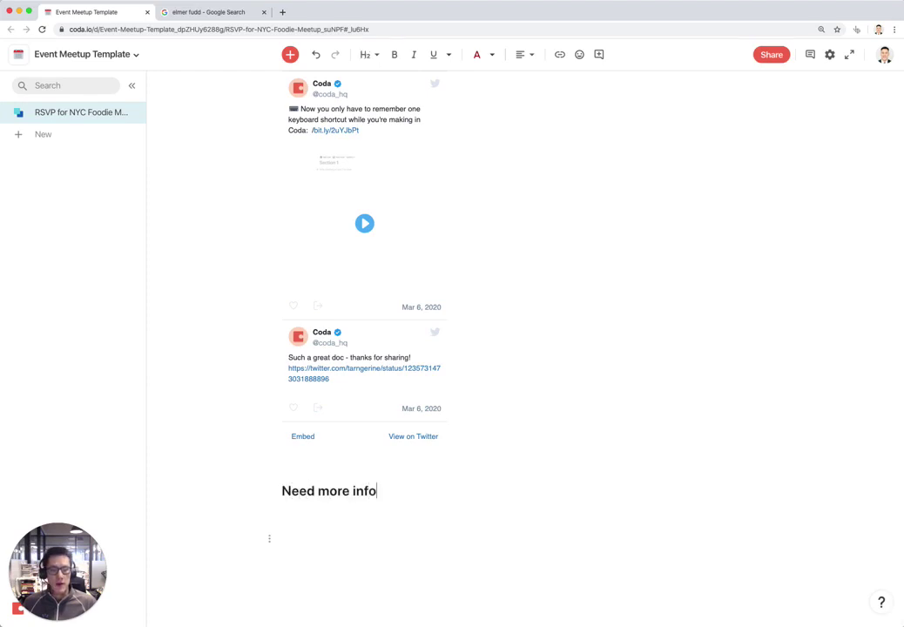
{"action": "key", "text": "Return"}
{"action": "type", "text": "---"}
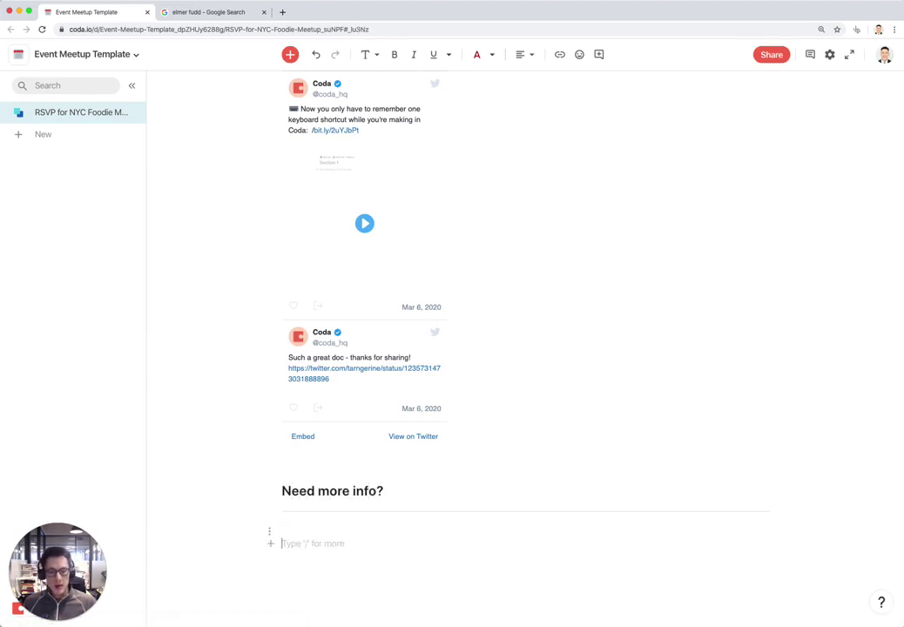
{"action": "type", "text": "Email me at"}
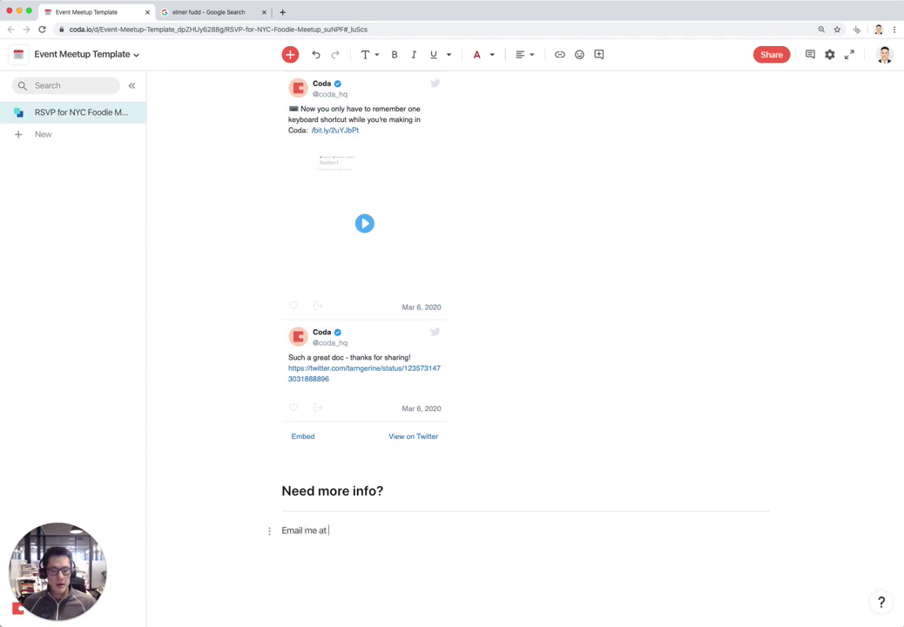
Create a new folder named Previous Meetups
{"action": "scroll", "coordinate": [442, 538], "scroll_direction": "up", "scroll_amount": 20}
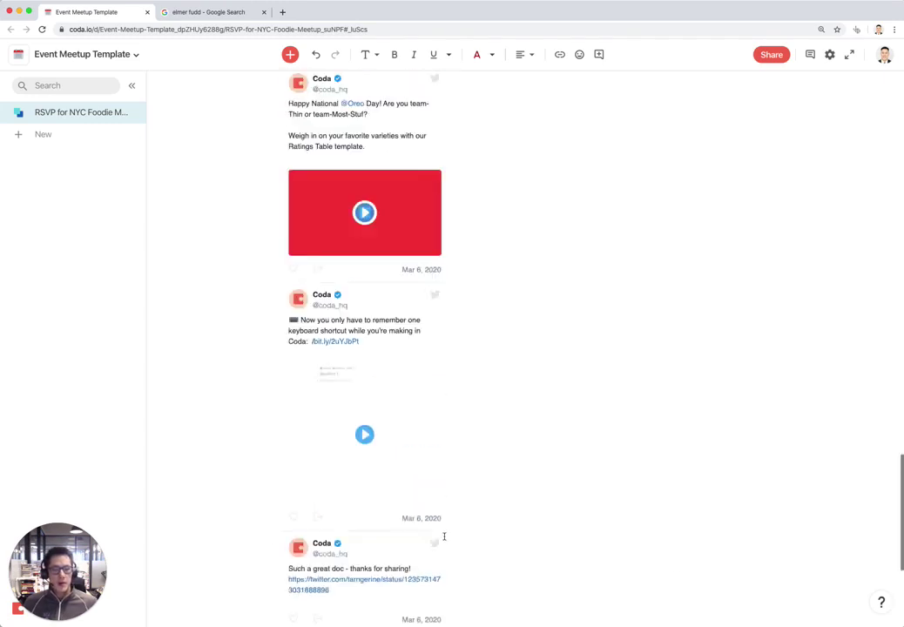
{"action": "scroll", "coordinate": [445, 536], "scroll_direction": "up", "scroll_amount": 10}
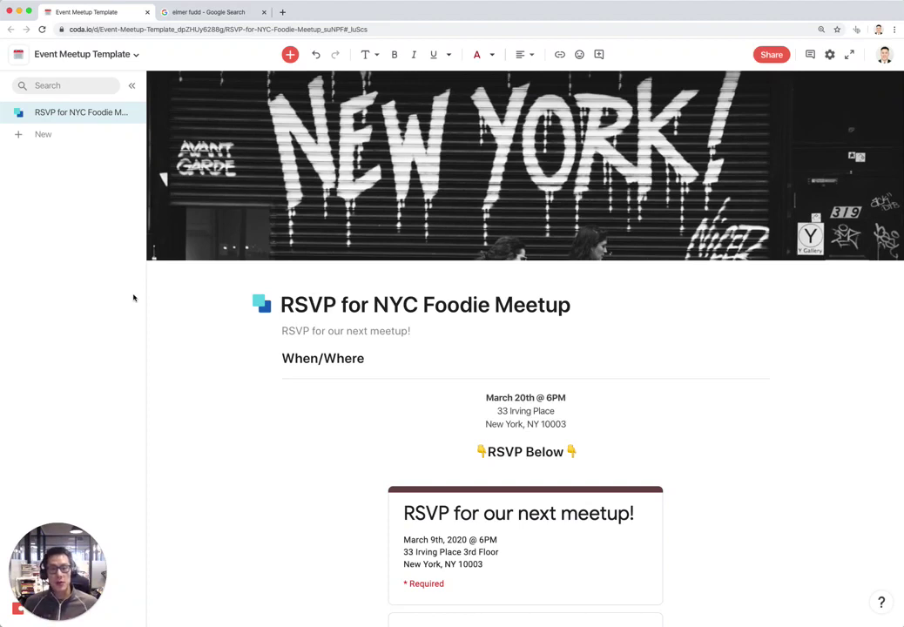
{"action": "left_click", "coordinate": [46, 136]}
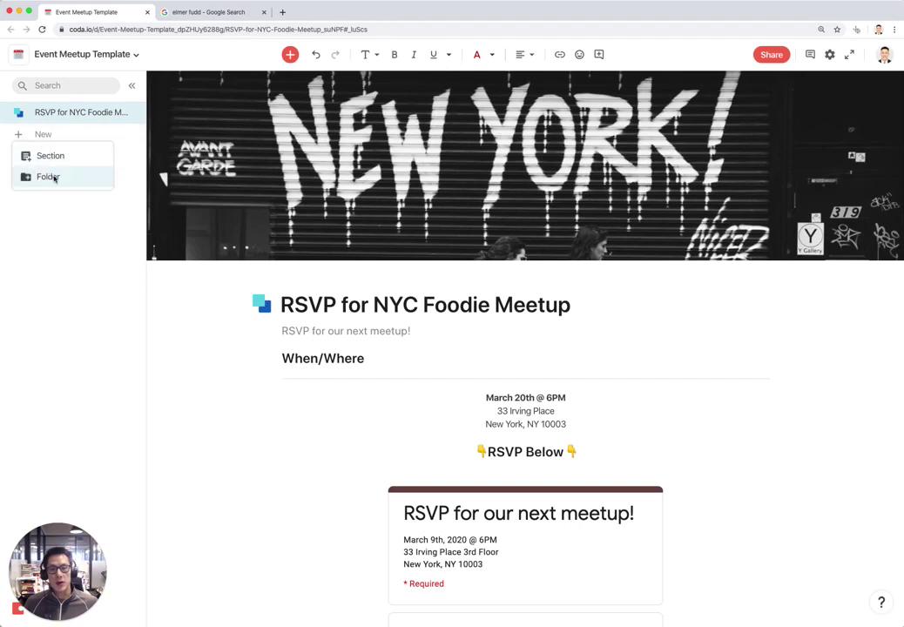
{"action": "left_click", "coordinate": [55, 177]}
{"action": "type", "text": "Previous Meetups"}
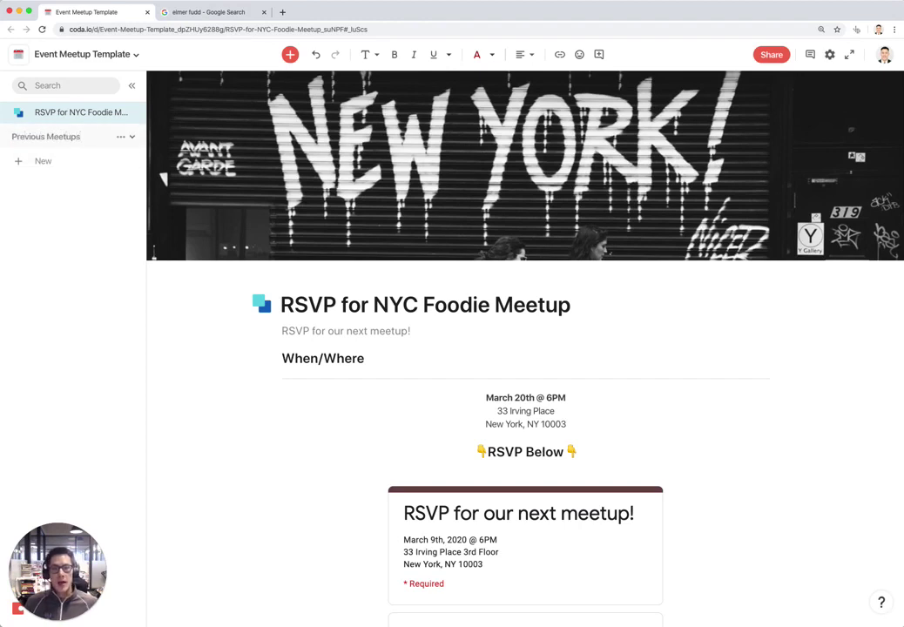
{"action": "key", "text": "super+equal"}
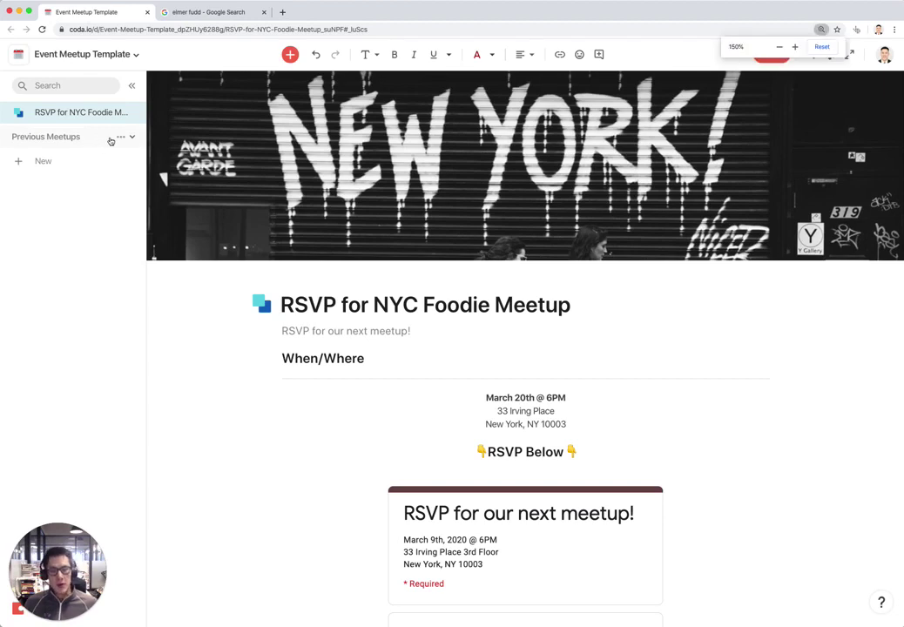
Add a page 'Meetup on 2/1/20' inside Previous Meetups
{"action": "left_click", "coordinate": [145, 157]}
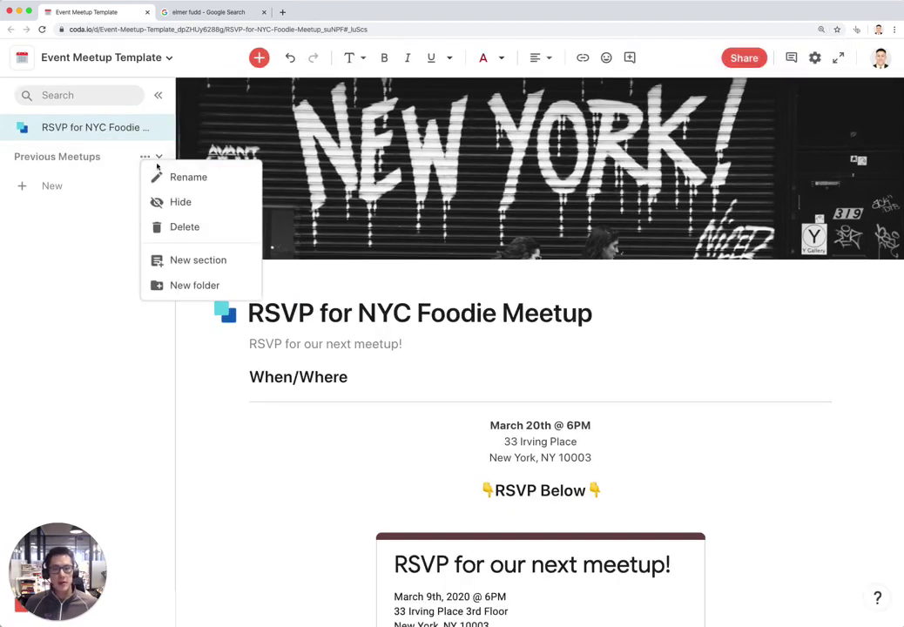
{"action": "left_click", "coordinate": [197, 259]}
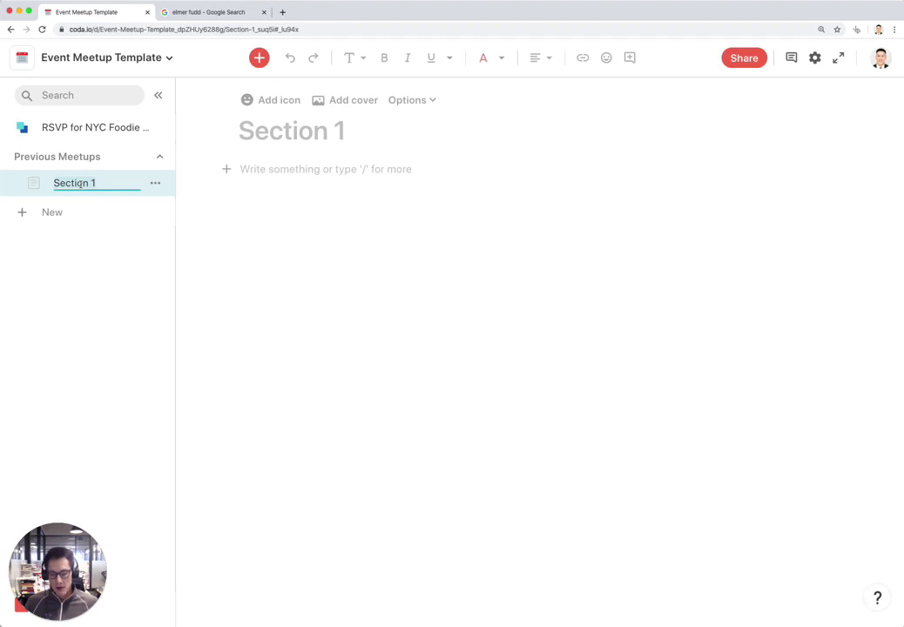
{"action": "type", "text": "Met"}
{"action": "key", "text": "BackSpace"}
{"action": "key", "text": "BackSpace"}
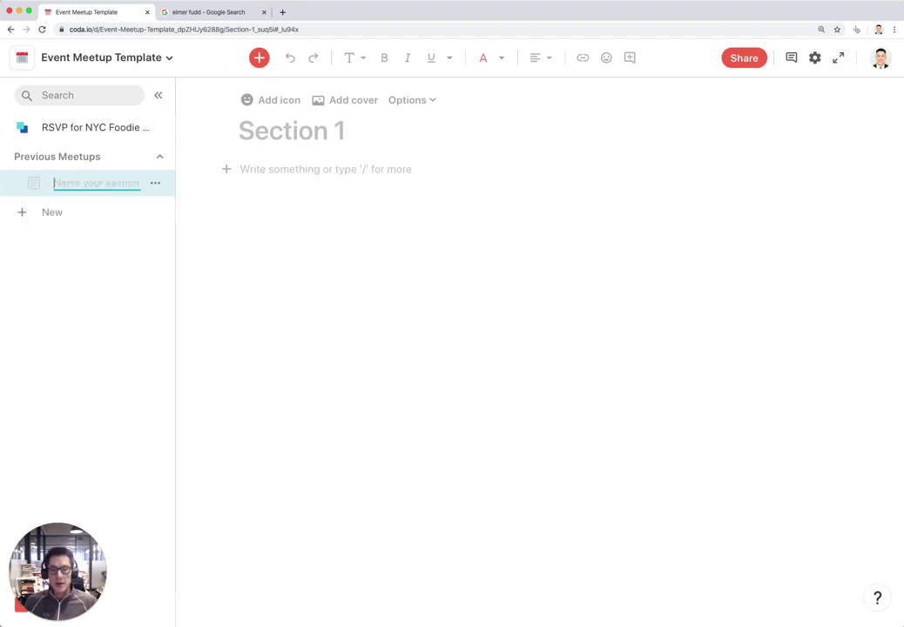
{"action": "type", "text": "Meetup on "}
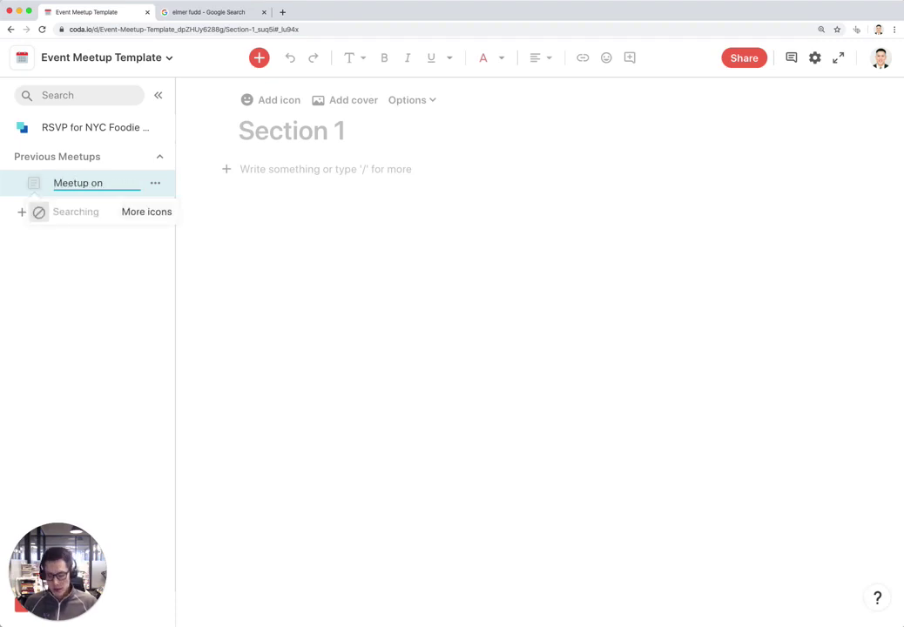
{"action": "type", "text": "2/1/20"}
{"action": "key", "text": "Return"}
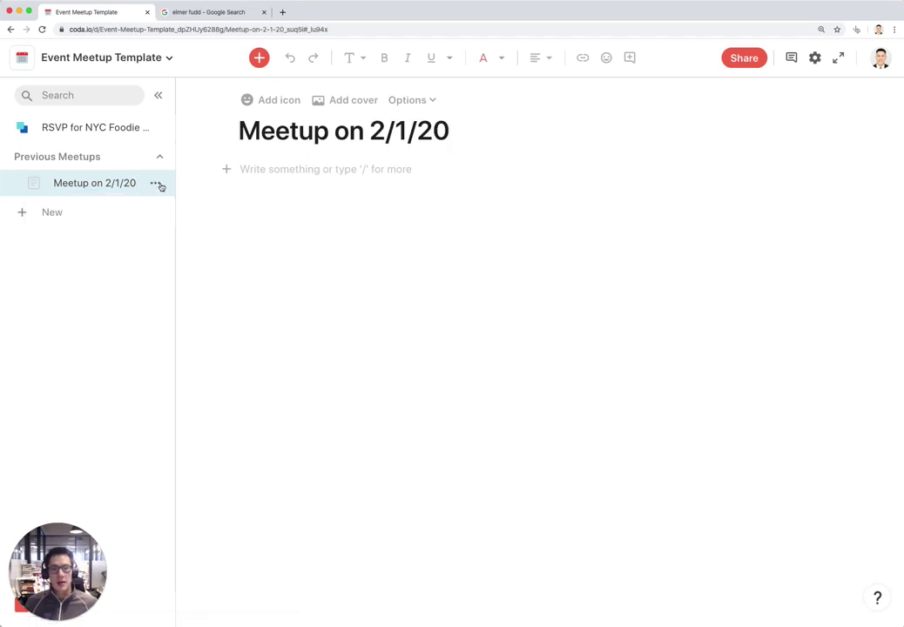
Add a second page and rename it 'Meetup on 1/1/20'
{"action": "left_click", "coordinate": [155, 182]}
{"action": "left_click", "coordinate": [226, 360]}
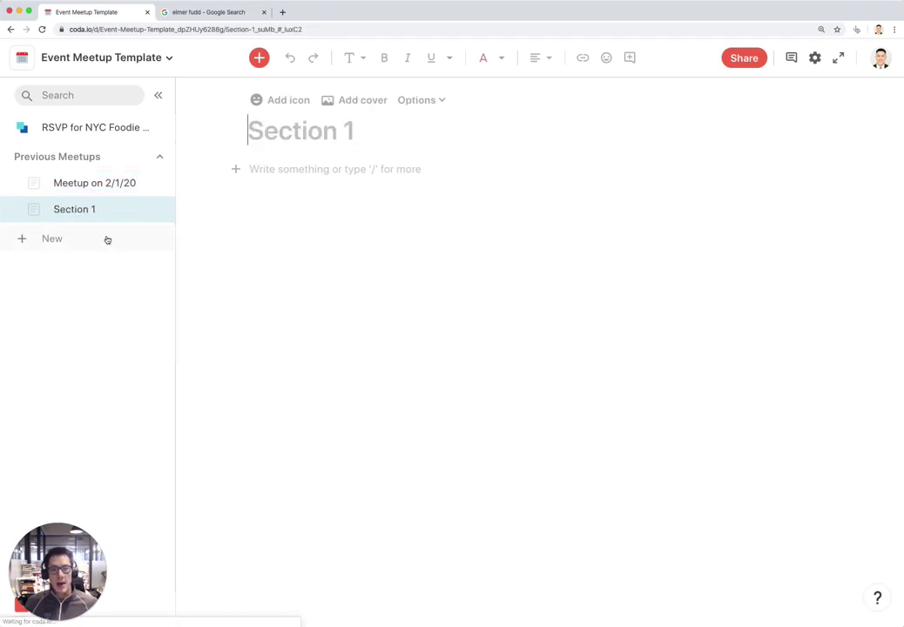
{"action": "double_click", "coordinate": [93, 218]}
{"action": "type", "text": "Meetup "}
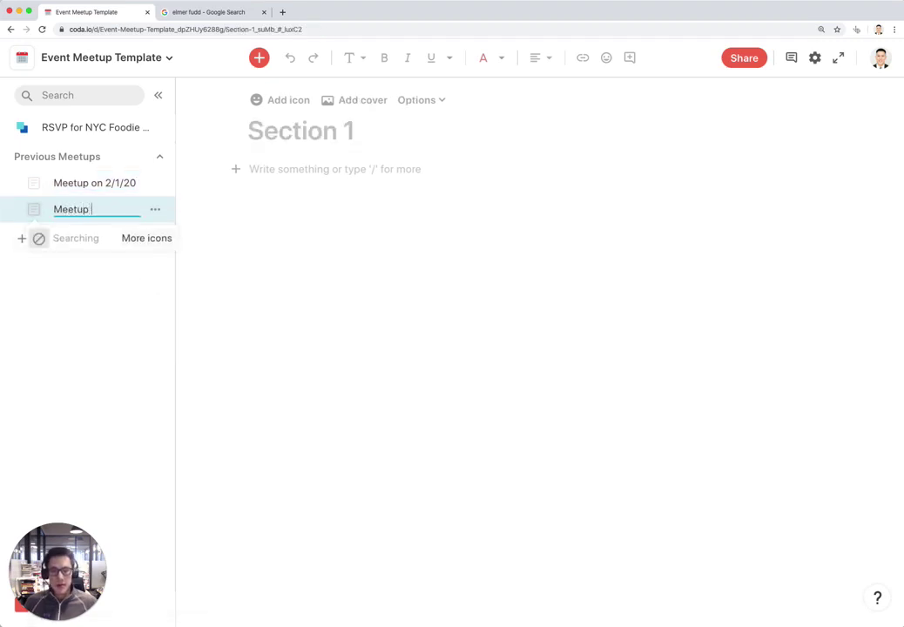
{"action": "type", "text": "on 1/1/20"}
{"action": "key", "text": "Return"}
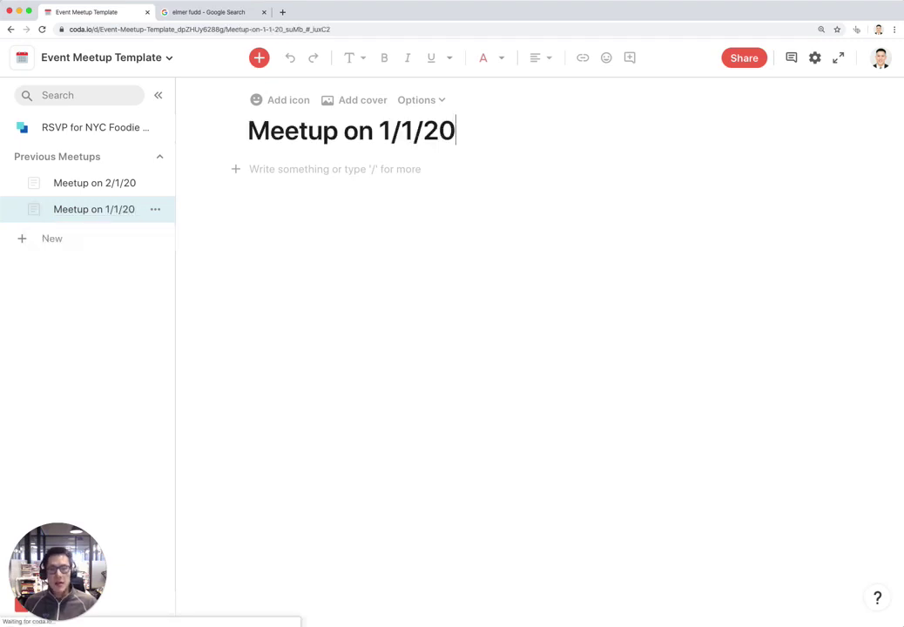
Add the heading 'Photos from this meetup:' to the Meetup on 2/1/20 page
{"action": "left_click", "coordinate": [126, 181]}
{"action": "left_click", "coordinate": [347, 172]}
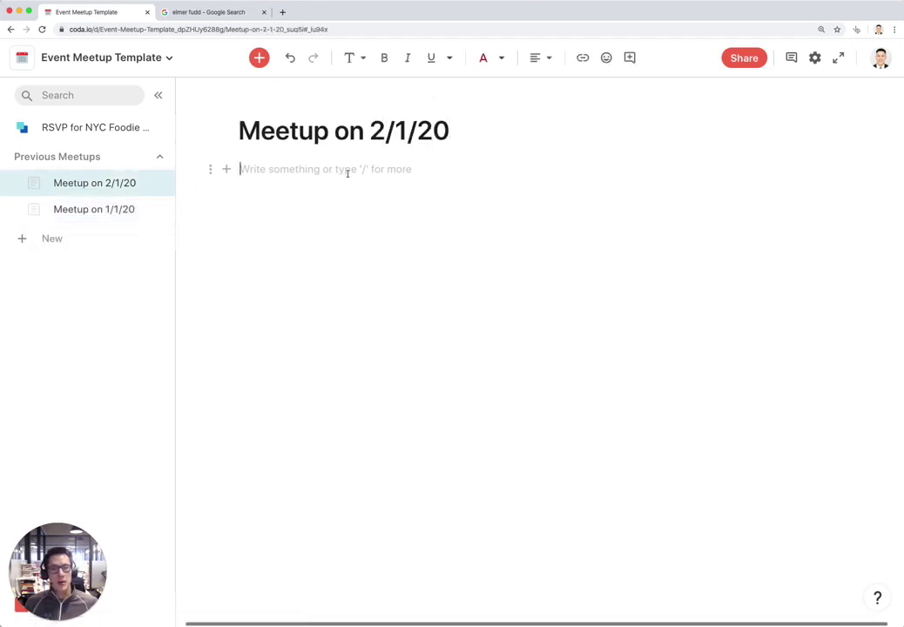
{"action": "type", "text": "## Photos"}
{"action": "type", "text": " from this meetup"}
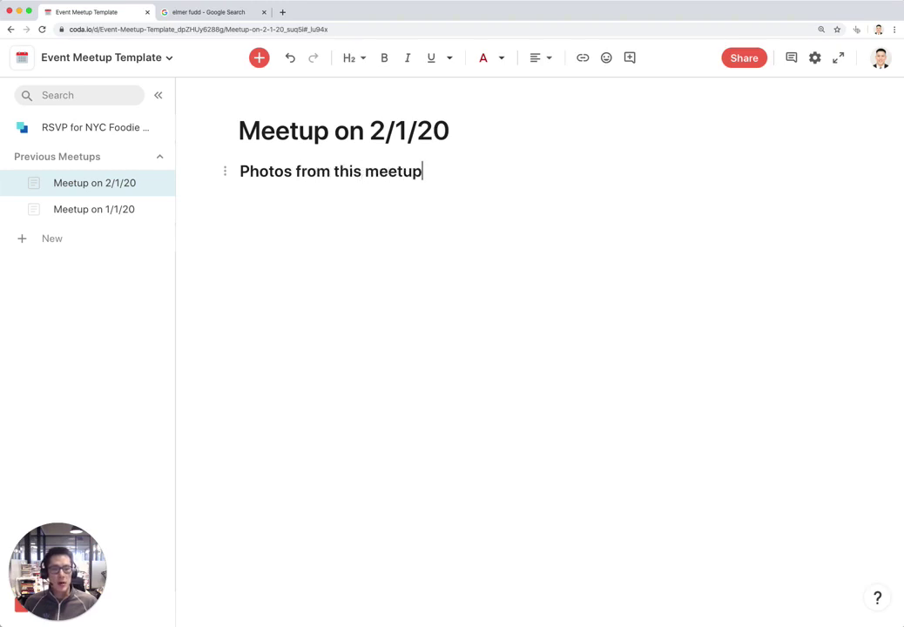
{"action": "type", "text": ":"}
{"action": "key", "text": "Return"}
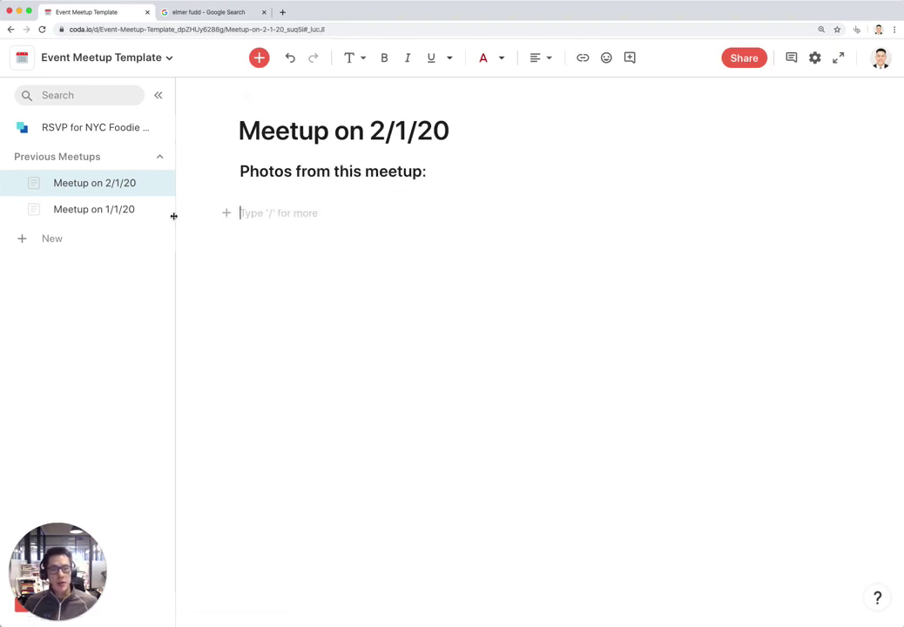
Add the same 'Photos from this meetup:' heading to the Meetup on 1/1/20 page
{"action": "left_click", "coordinate": [167, 211]}
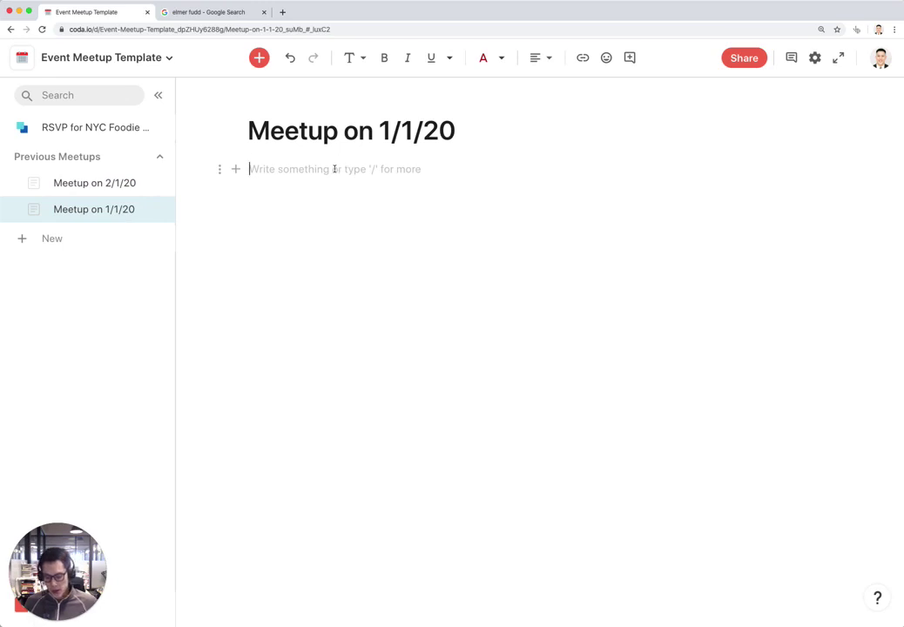
{"action": "type", "text": "## "}
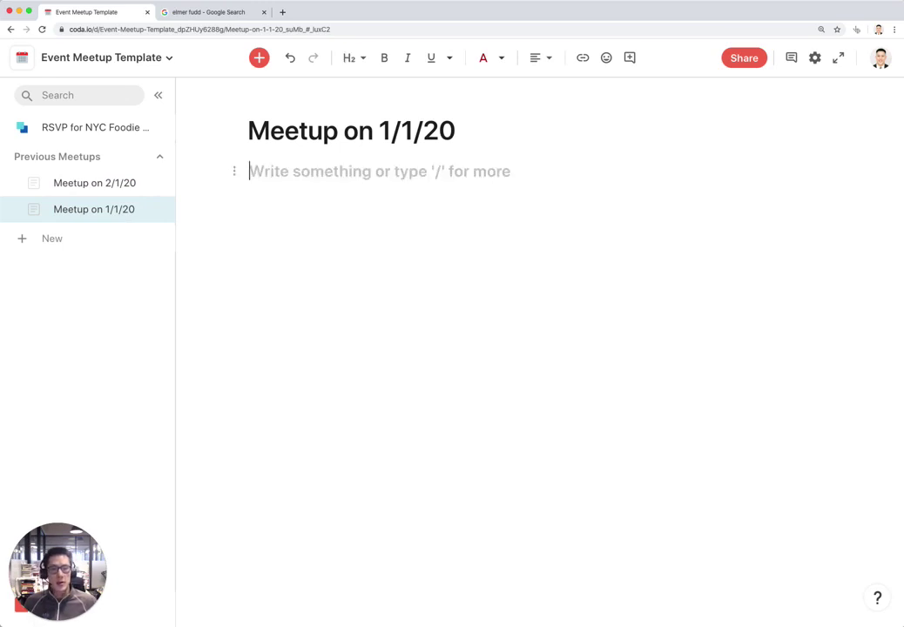
{"action": "type", "text": "Phto"}
{"action": "key", "text": "BackSpace"}
{"action": "key", "text": "BackSpace"}
{"action": "type", "text": "otos "}
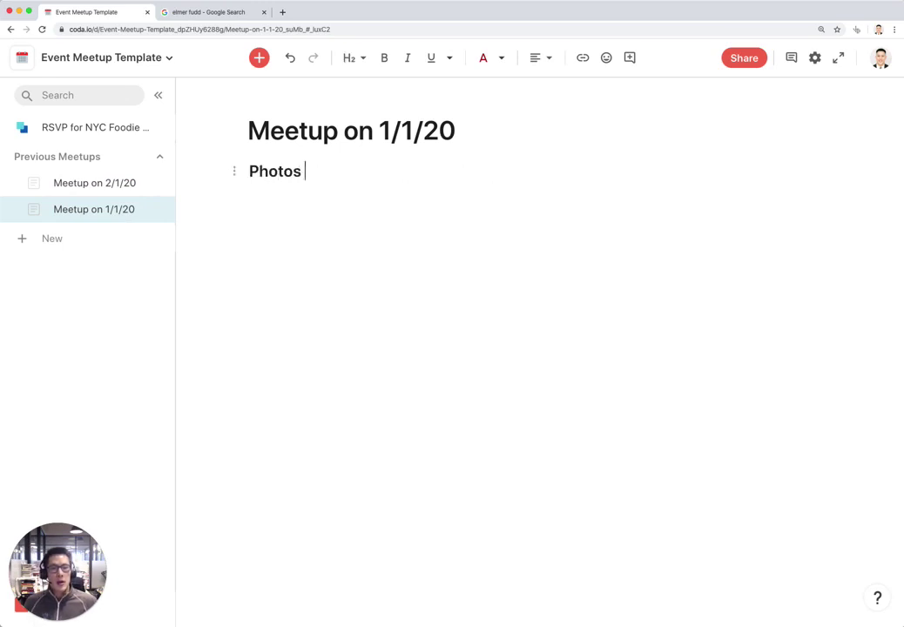
{"action": "type", "text": "from this meetup:"}
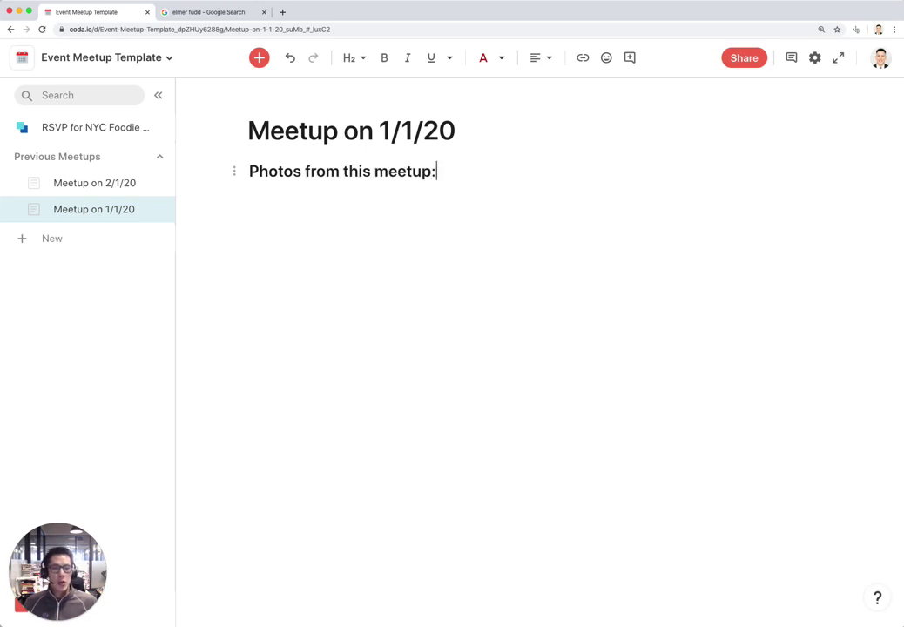
{"action": "key", "text": "Return"}
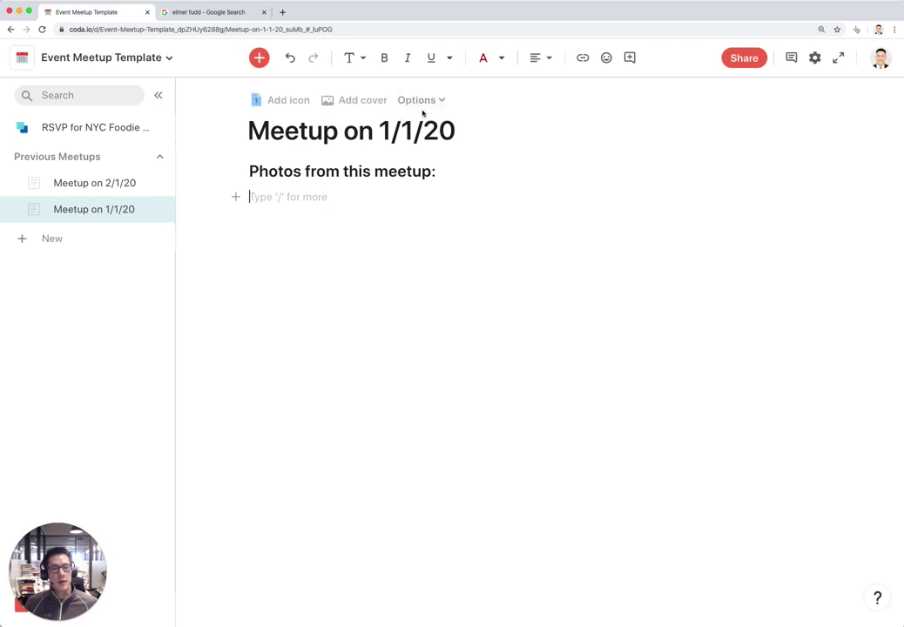
Give the 2/1/20 page a blue shoe icon and the 1/1/20 page a pointing-hand icon
{"action": "left_click", "coordinate": [34, 183]}
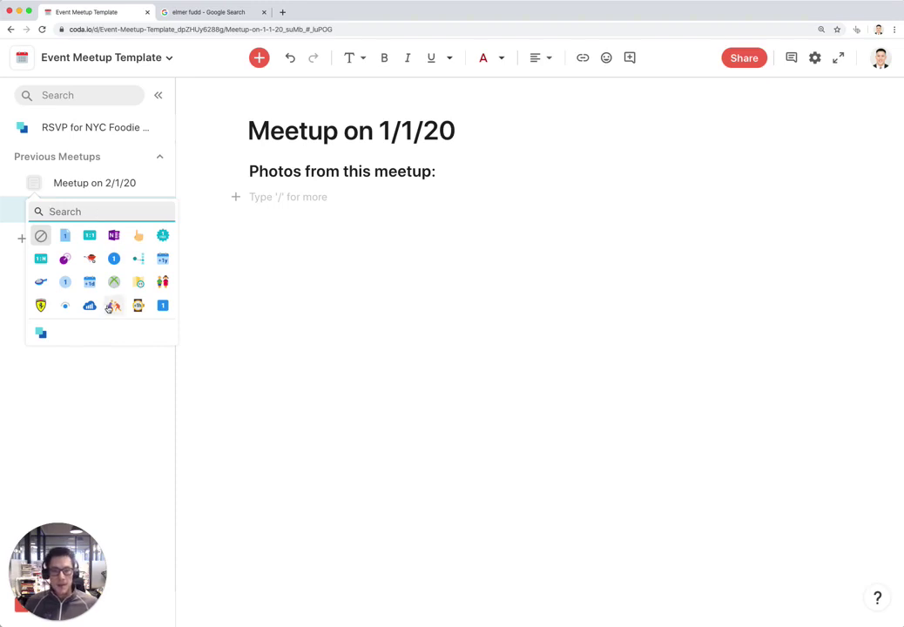
{"action": "left_click", "coordinate": [41, 281]}
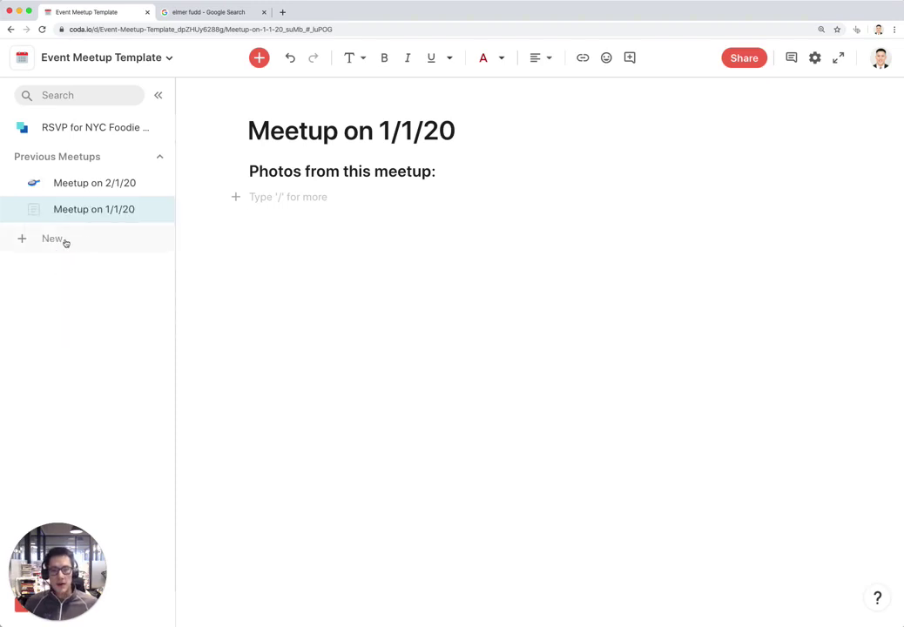
{"action": "left_click", "coordinate": [35, 210]}
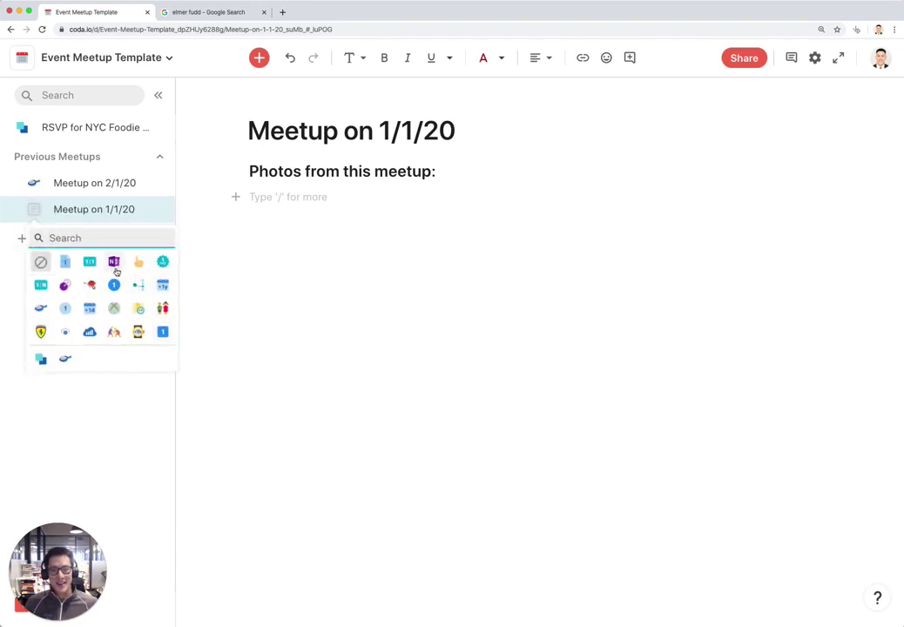
{"action": "left_click", "coordinate": [138, 262]}
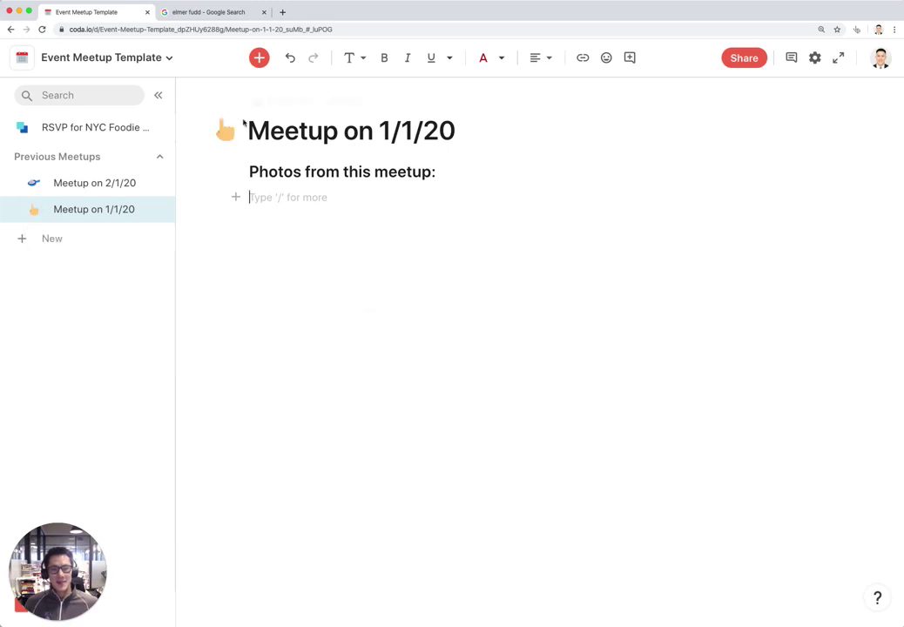
Set an NYC skyline Unsplash photo as the Meetup on 2/1/20 cover
{"action": "left_click", "coordinate": [113, 181]}
{"action": "left_click", "coordinate": [310, 103]}
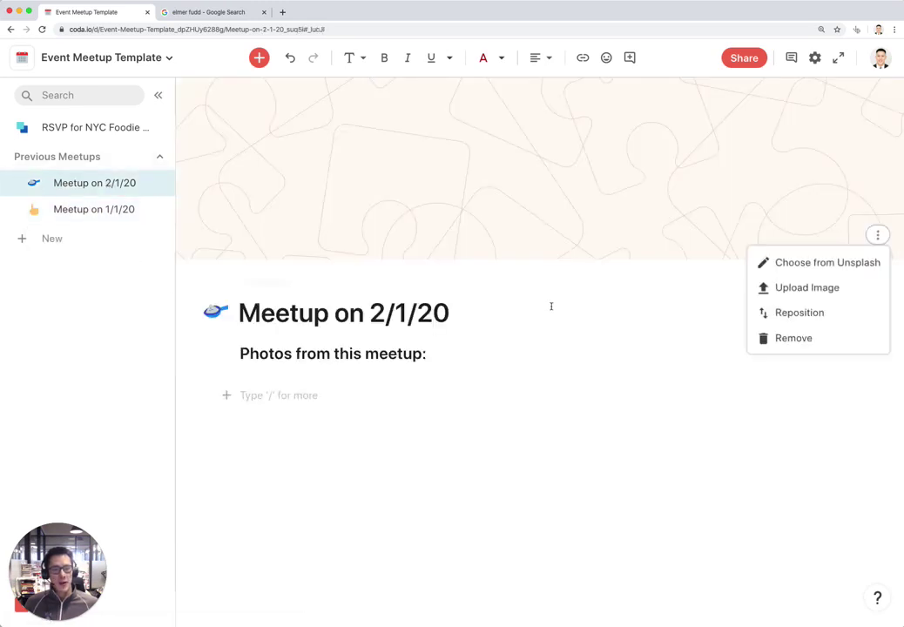
{"action": "left_click", "coordinate": [792, 264]}
{"action": "type", "text": "nyc"}
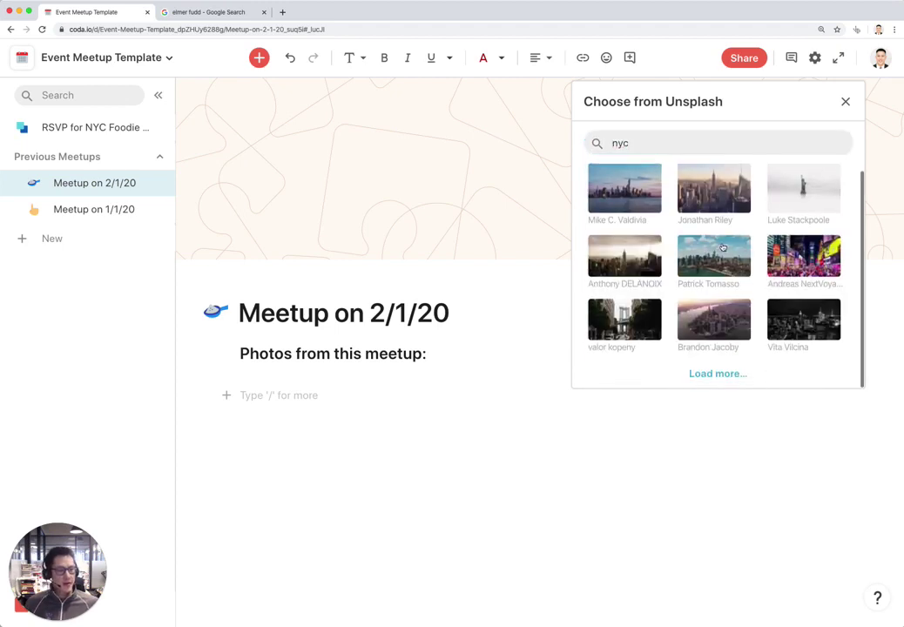
{"action": "left_click", "coordinate": [596, 199]}
Set a Times Square Unsplash photo as the Meetup on 1/1/20 cover
{"action": "left_click", "coordinate": [95, 209]}
{"action": "mouse_move", "coordinate": [496, 143]}
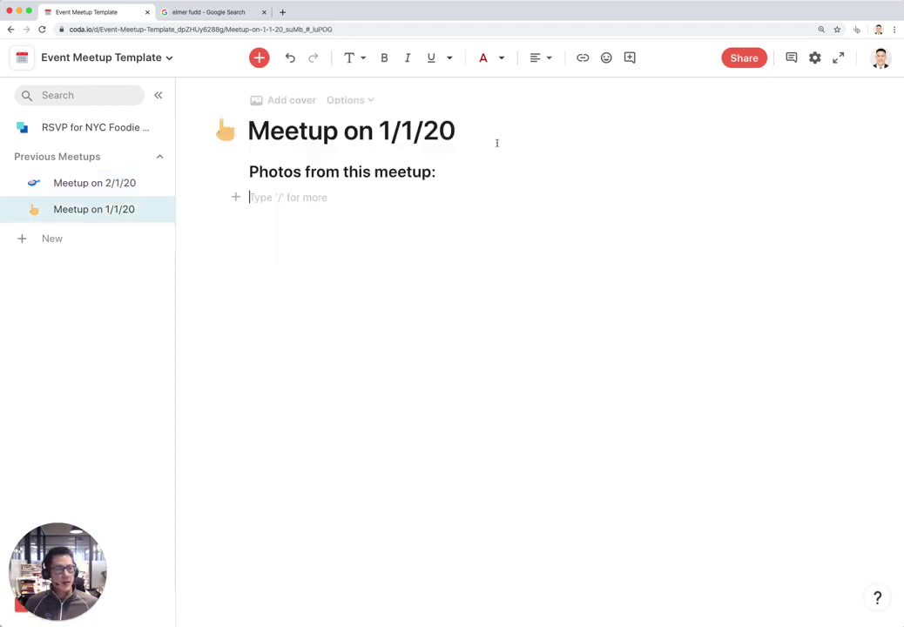
{"action": "left_click", "coordinate": [294, 102]}
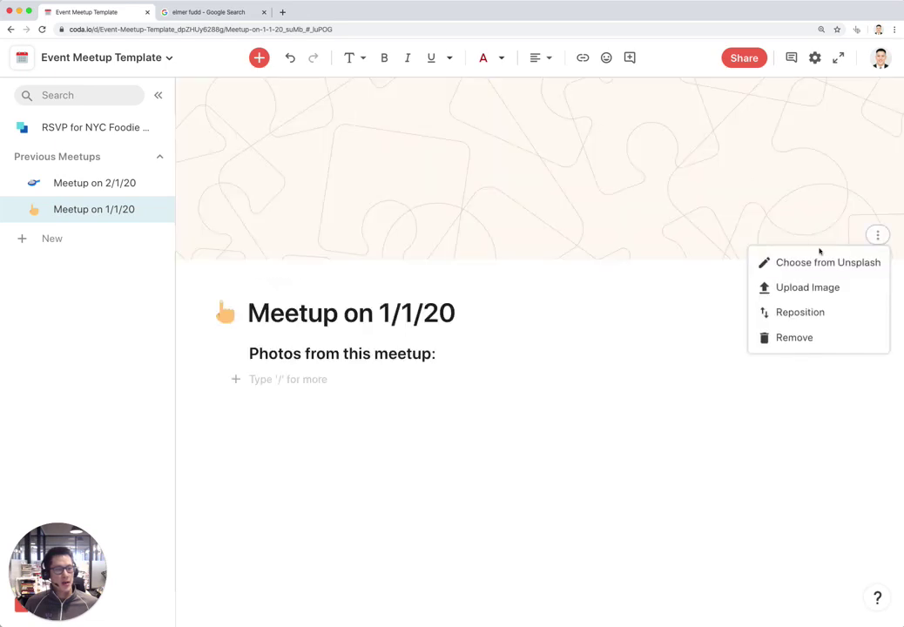
{"action": "left_click", "coordinate": [820, 262]}
{"action": "type", "text": "nyc"}
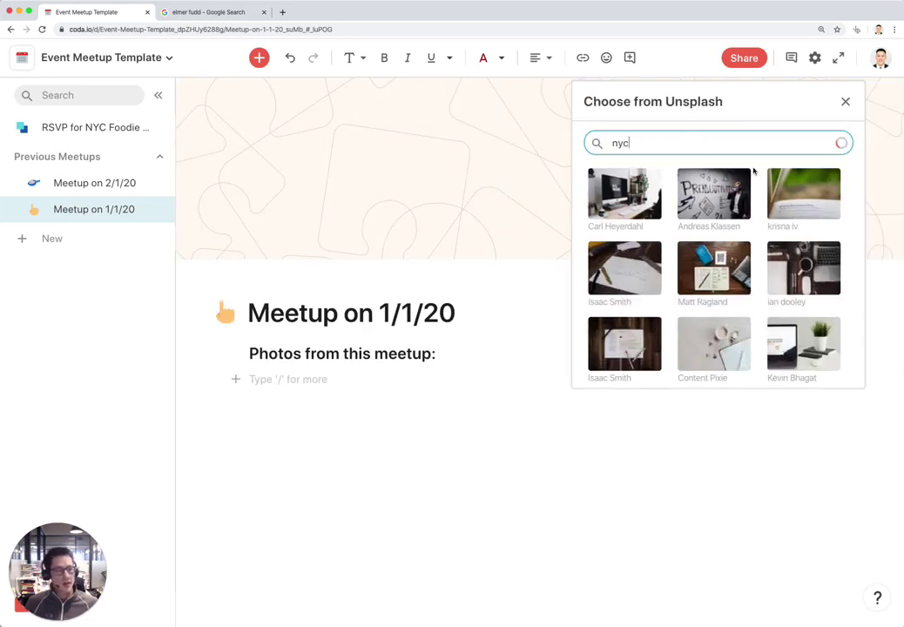
{"action": "left_click", "coordinate": [795, 272]}
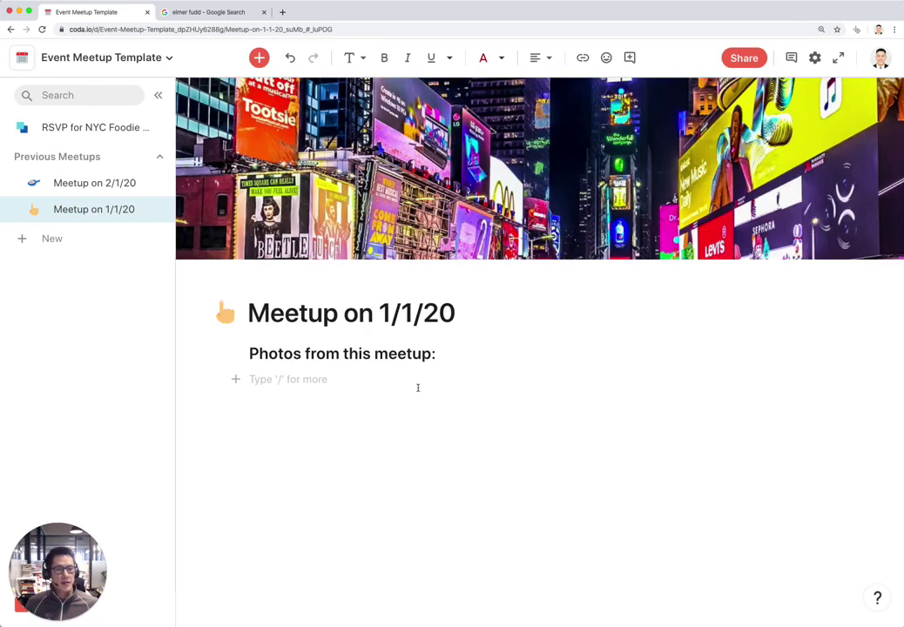
Collapse Previous Meetups and go to the RSVP for NYC Foodie Meetup page
{"action": "left_click", "coordinate": [128, 185]}
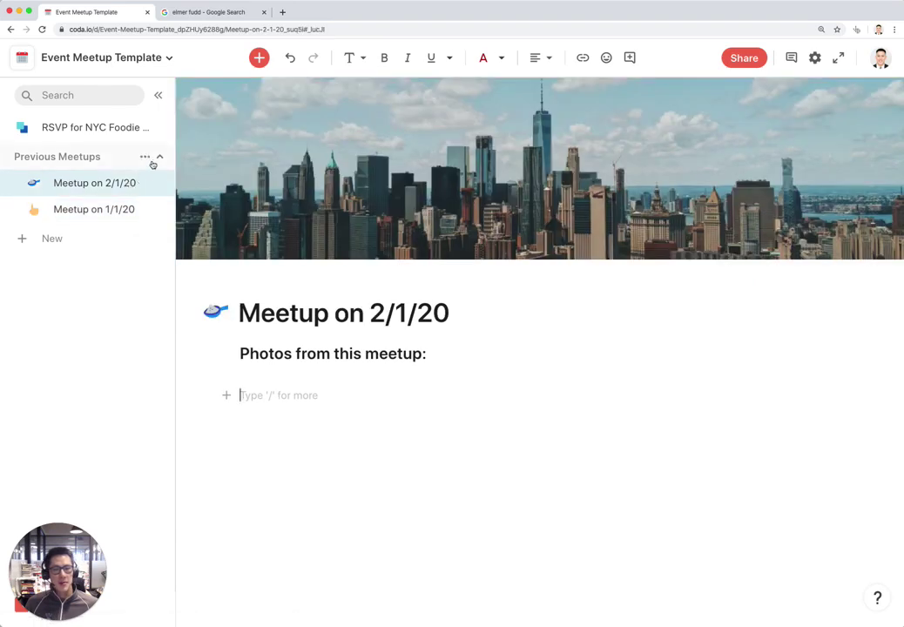
{"action": "left_click", "coordinate": [159, 158]}
{"action": "left_click", "coordinate": [96, 127]}
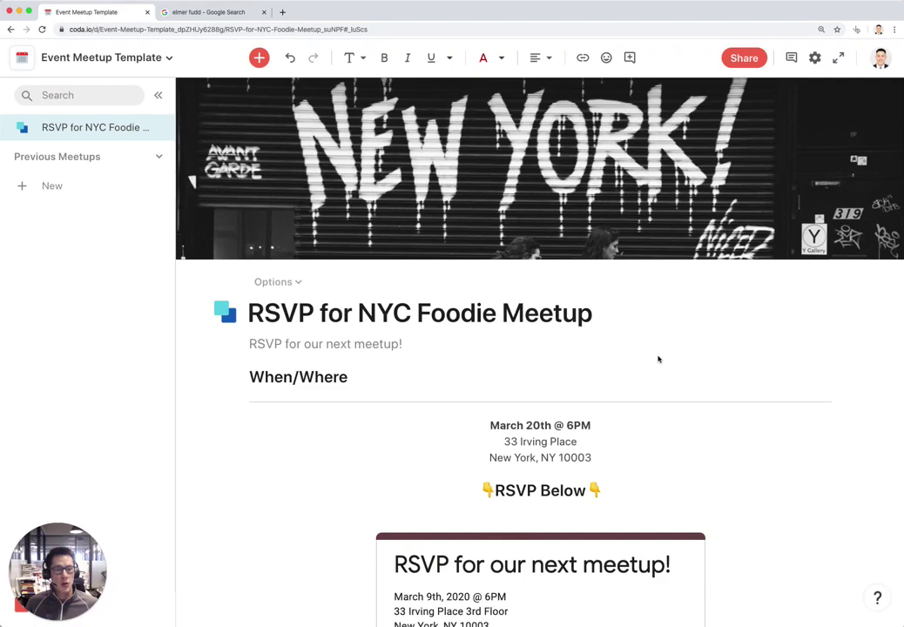
Scroll through the RSVP for NYC Foodie Meetup page to review it
{"action": "scroll", "coordinate": [607, 349], "scroll_direction": "down", "scroll_amount": 5}
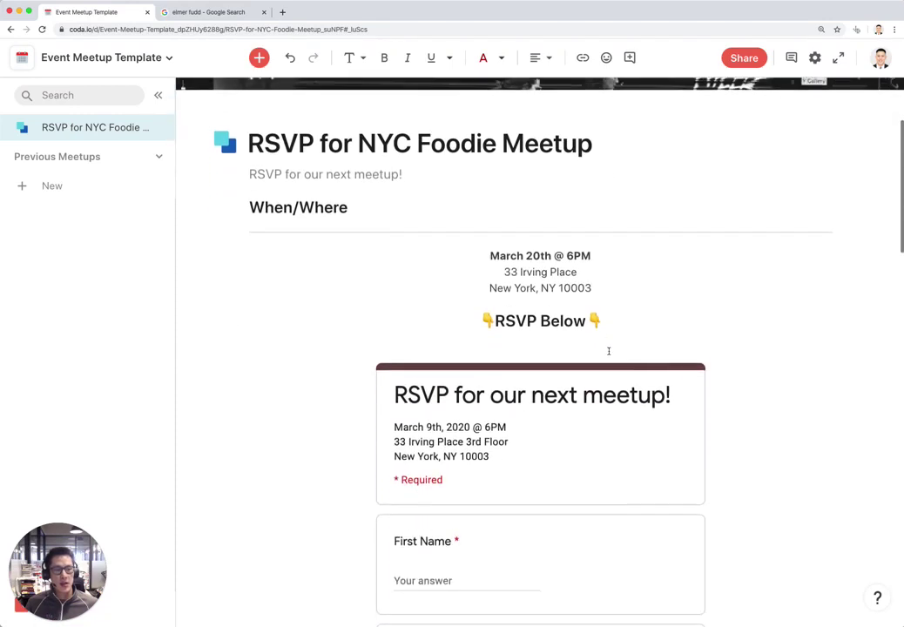
{"action": "scroll", "coordinate": [788, 377], "scroll_direction": "down", "scroll_amount": 5}
{"action": "scroll", "coordinate": [792, 379], "scroll_direction": "down", "scroll_amount": 15}
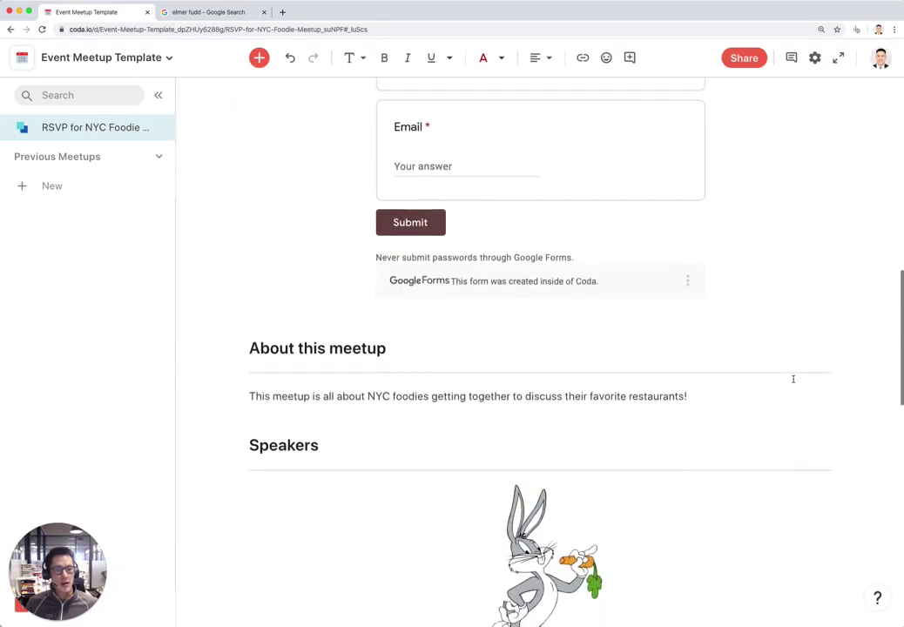
{"action": "scroll", "coordinate": [792, 378], "scroll_direction": "up", "scroll_amount": 2}
{"action": "left_click", "coordinate": [96, 127]}
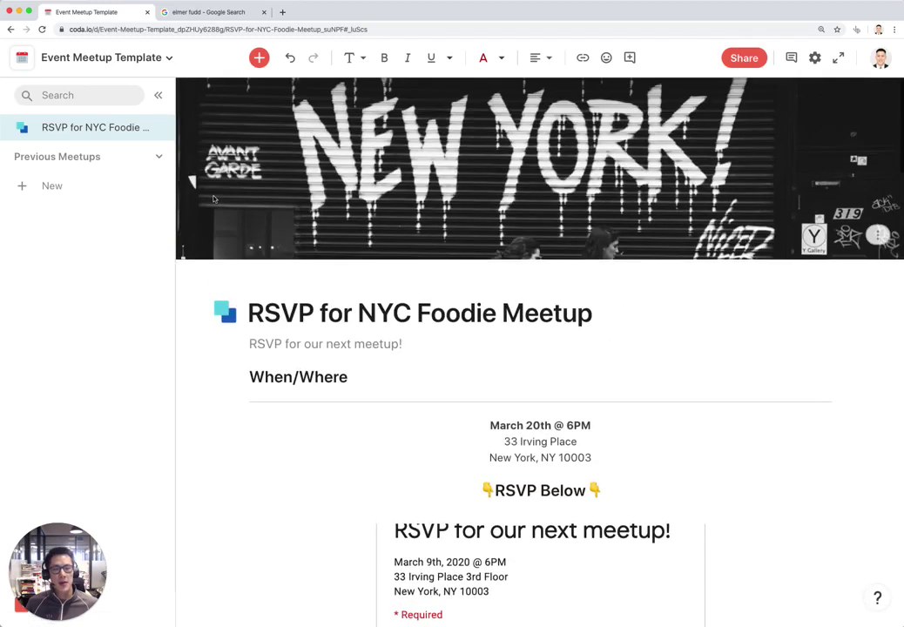
Expand Previous Meetups, view both meetup pages, and return to the RSVP page
{"action": "left_click", "coordinate": [107, 157]}
{"action": "left_click", "coordinate": [119, 190]}
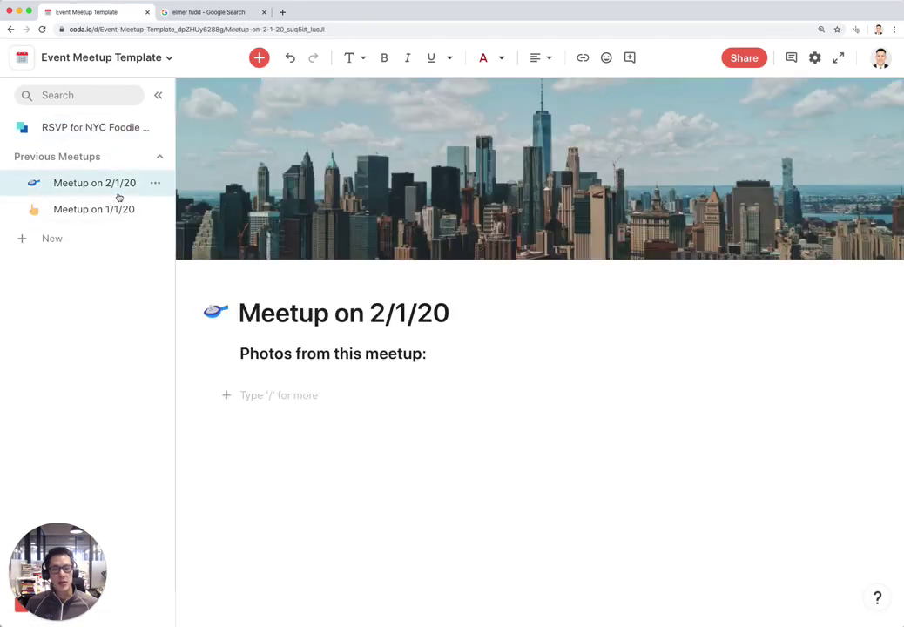
{"action": "left_click", "coordinate": [118, 209]}
{"action": "left_click", "coordinate": [119, 185]}
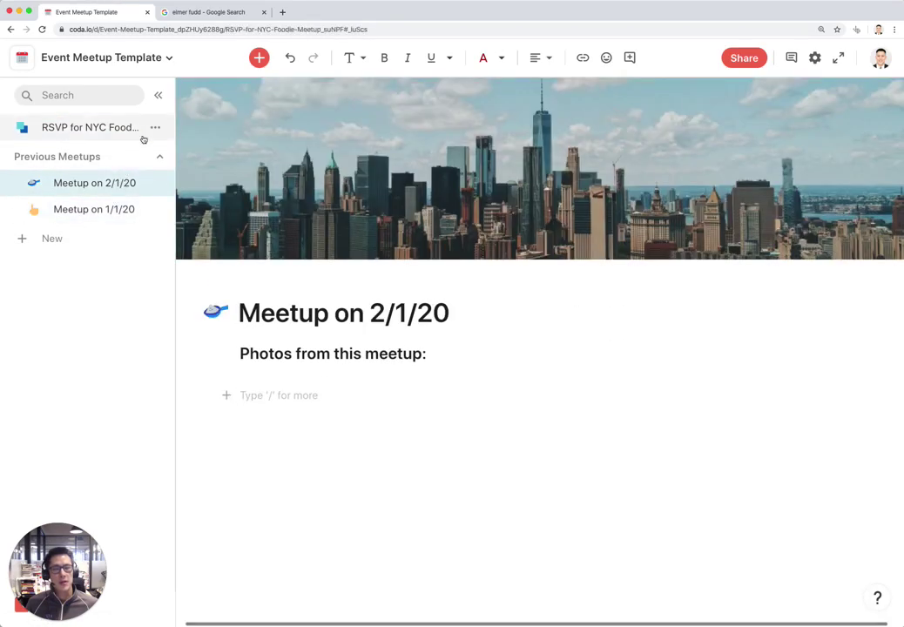
{"action": "left_click", "coordinate": [139, 134]}
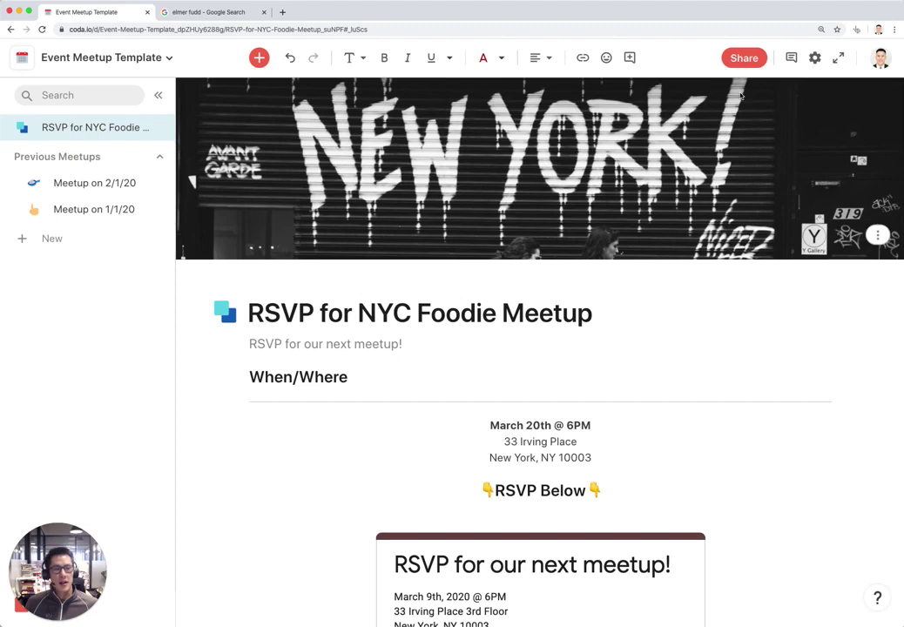
Choose to publish the doc as a website and expand its published-doc settings
{"action": "left_click", "coordinate": [744, 57]}
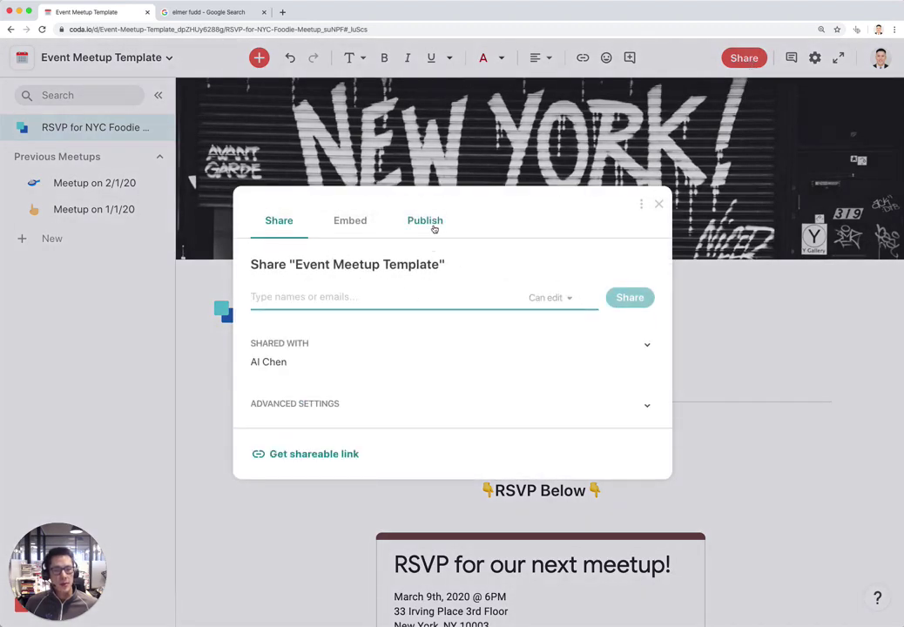
{"action": "left_click", "coordinate": [425, 220]}
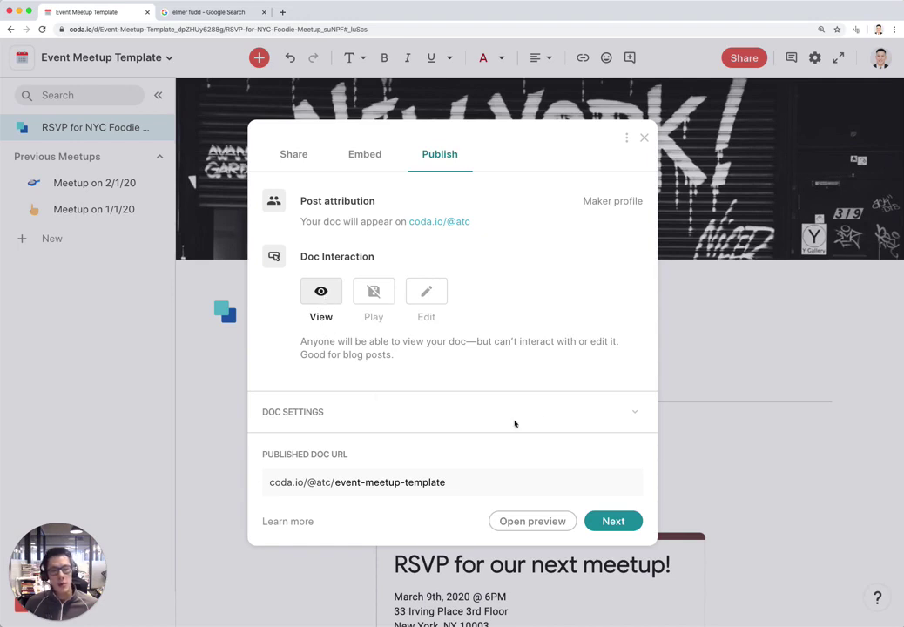
{"action": "left_click", "coordinate": [634, 414]}
{"action": "scroll", "coordinate": [614, 382], "scroll_direction": "down", "scroll_amount": 2}
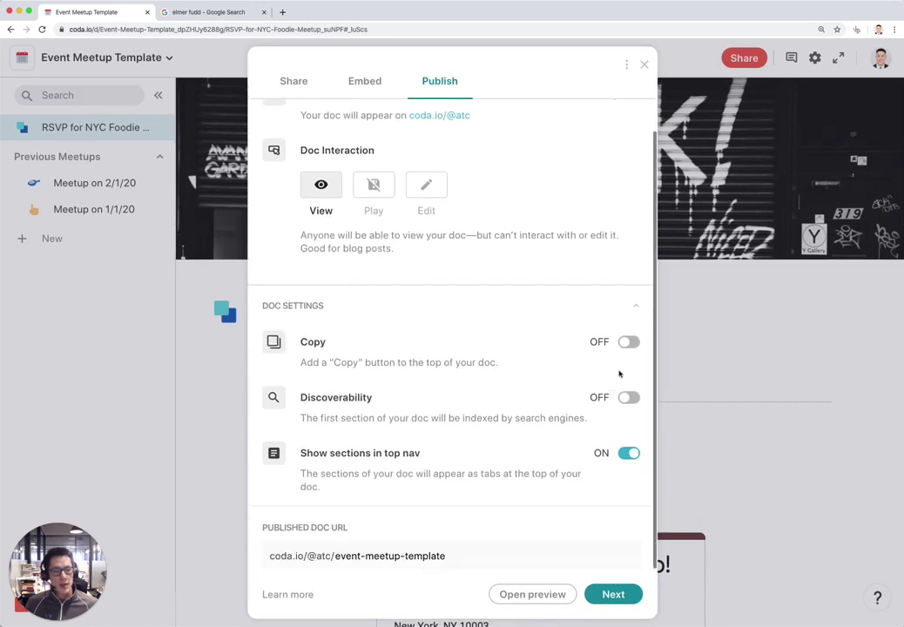
Allow copying and search indexing, keep sections in top nav on, and continue to Beautify
{"action": "left_click", "coordinate": [628, 343]}
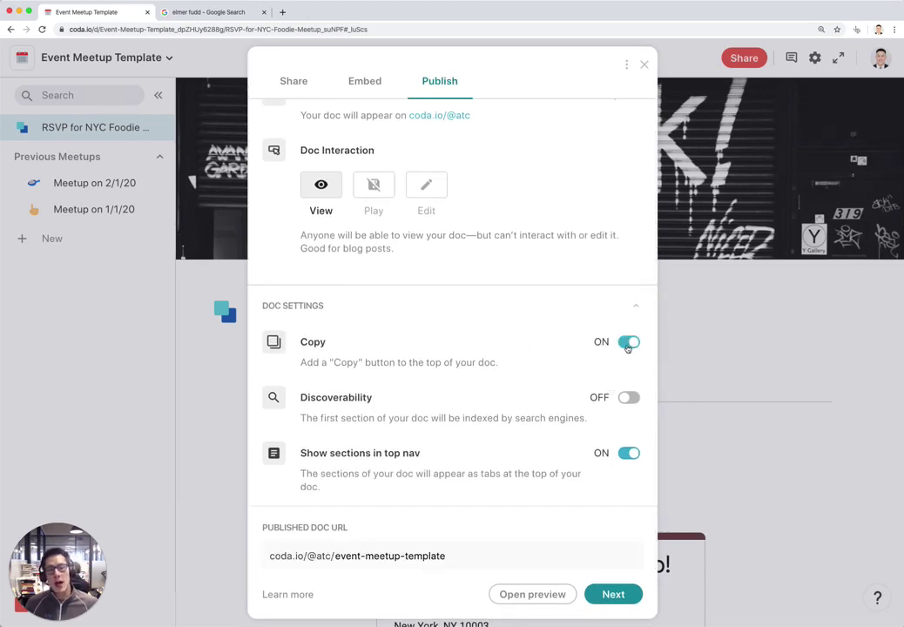
{"action": "left_click", "coordinate": [628, 398]}
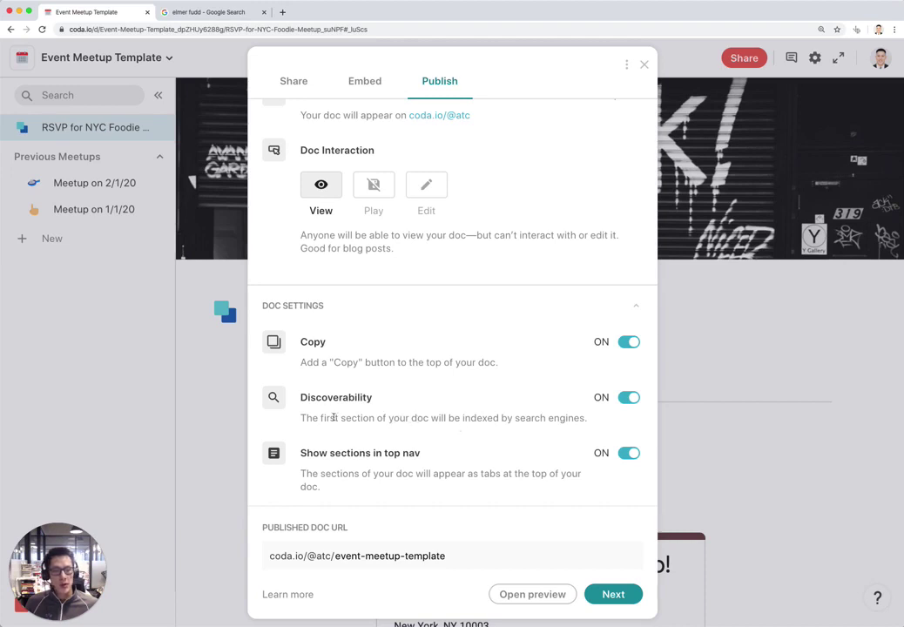
{"action": "left_click", "coordinate": [630, 454]}
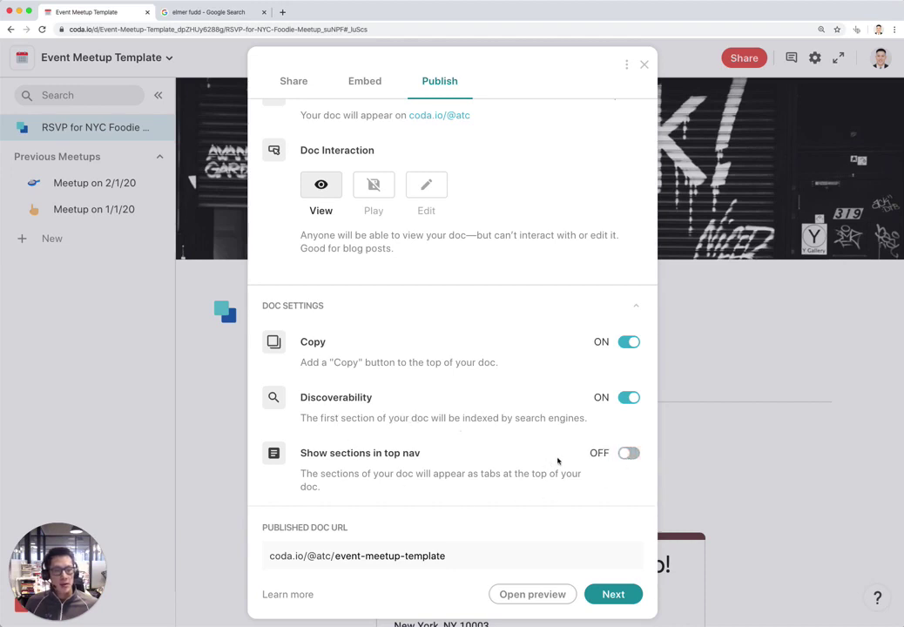
{"action": "left_click", "coordinate": [626, 454]}
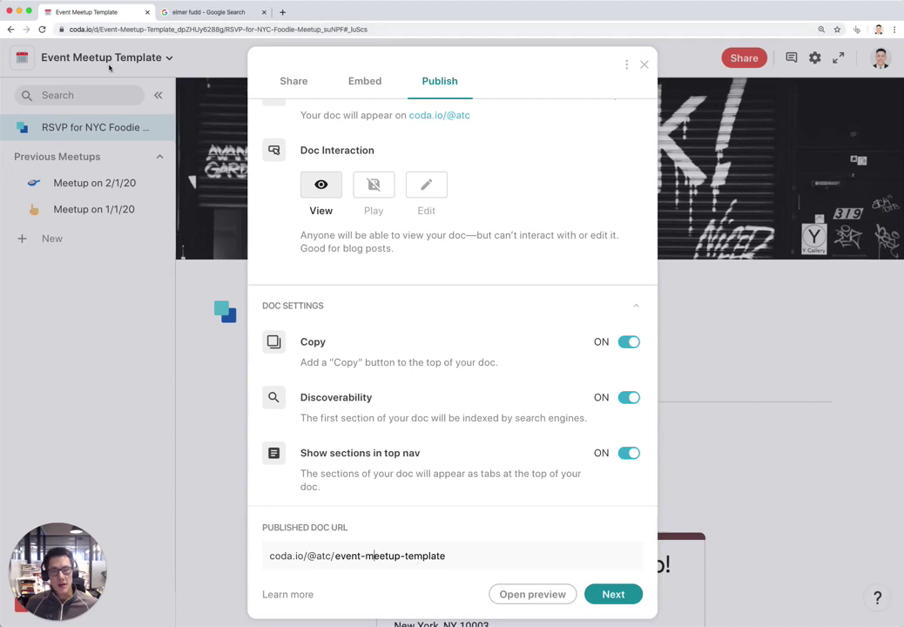
{"action": "left_click", "coordinate": [600, 598]}
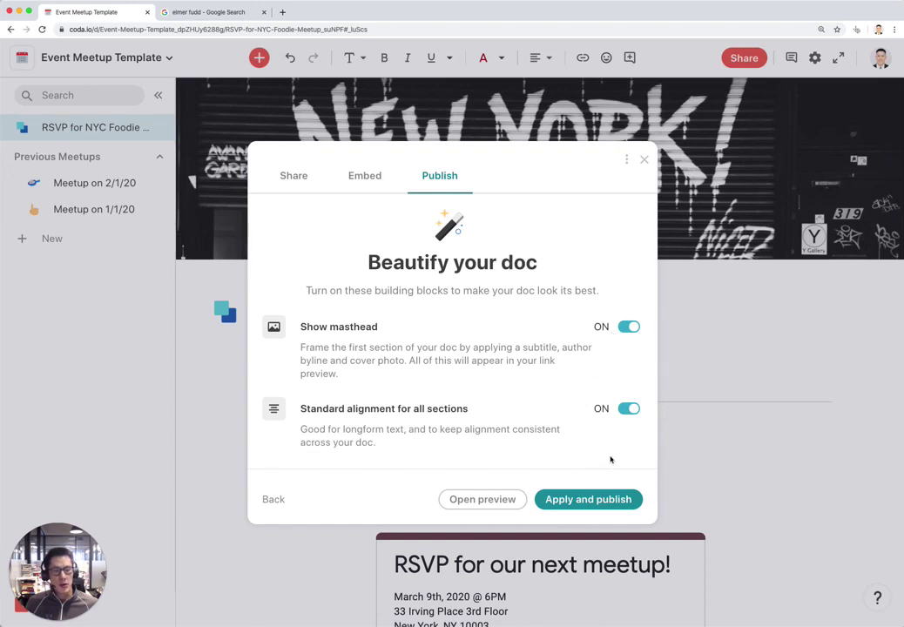
Apply the beautify options, publish, and copy the event-meetup-template public link
{"action": "left_click", "coordinate": [592, 499]}
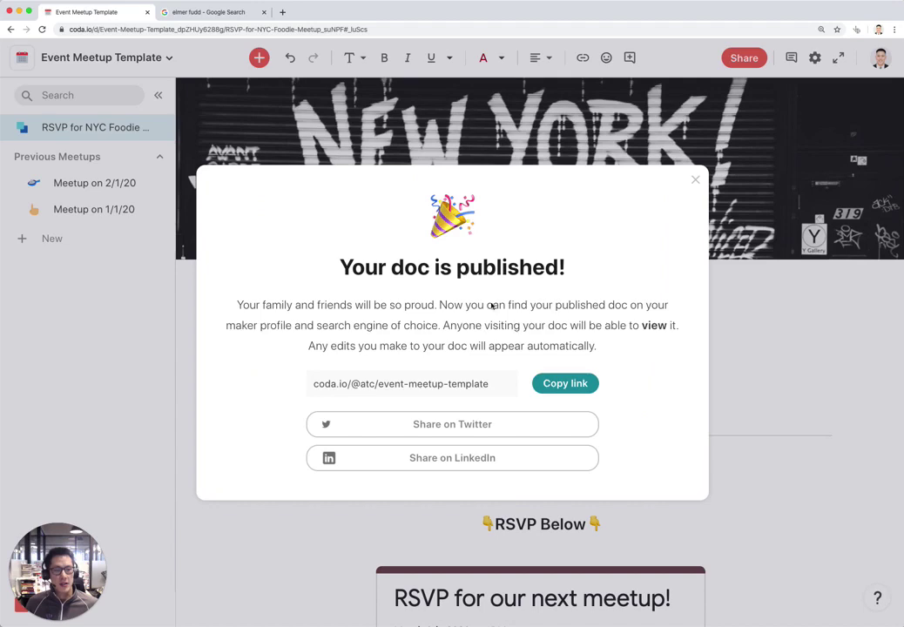
{"action": "left_click", "coordinate": [565, 383]}
{"action": "left_click", "coordinate": [186, 14]}
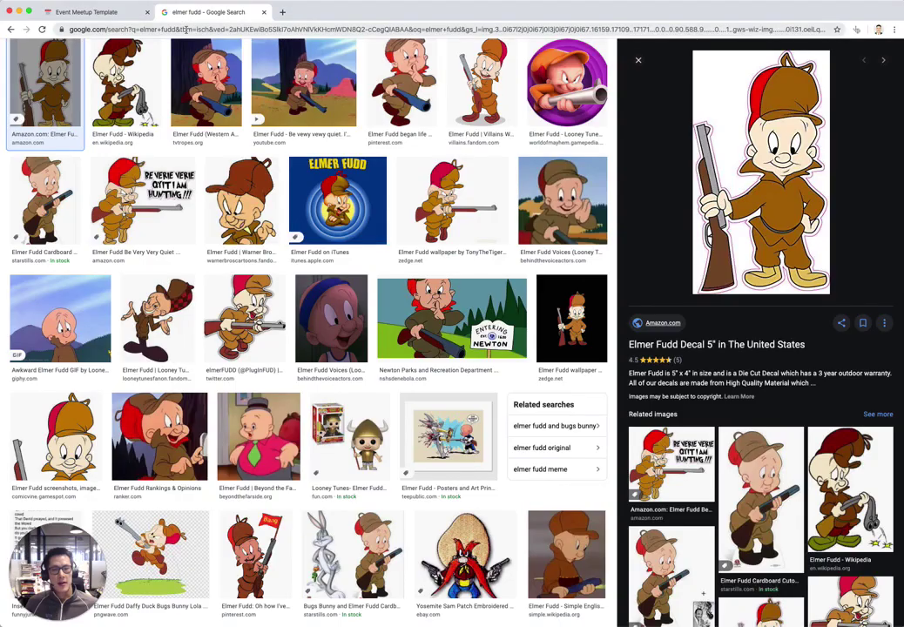
{"action": "left_click", "coordinate": [187, 29]}
{"action": "key", "text": "ctrl+v"}
{"action": "key", "text": "Return"}
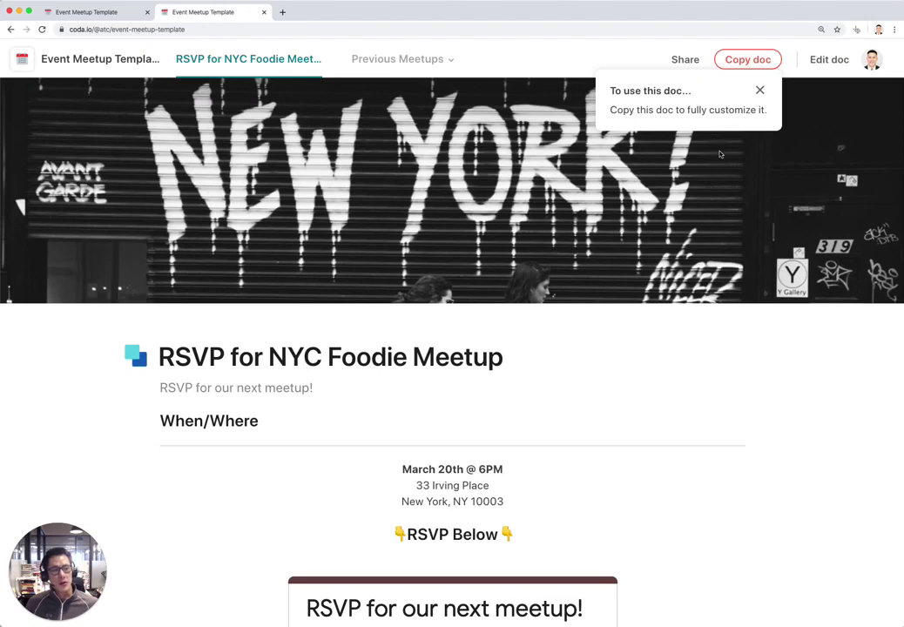
Dismiss the copy-this-doc tip and scroll through the published RSVP page
{"action": "left_click", "coordinate": [760, 91]}
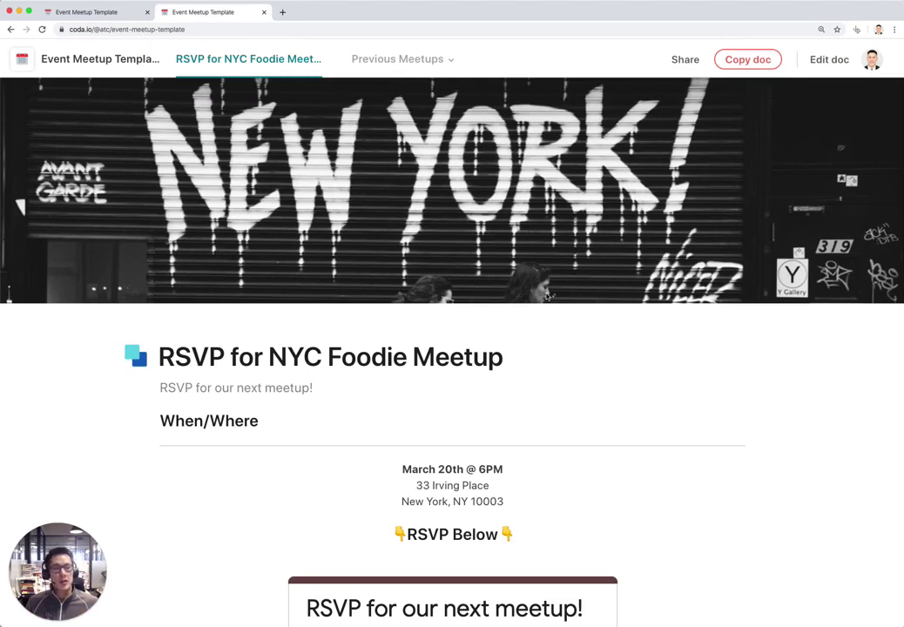
{"action": "scroll", "coordinate": [358, 292], "scroll_direction": "down", "scroll_amount": 10}
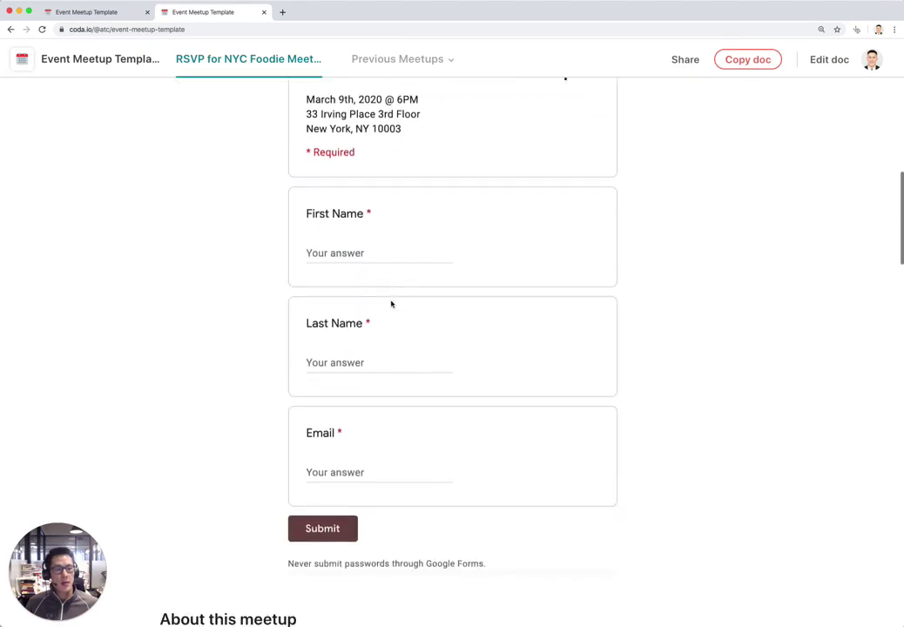
{"action": "scroll", "coordinate": [673, 307], "scroll_direction": "down", "scroll_amount": 12}
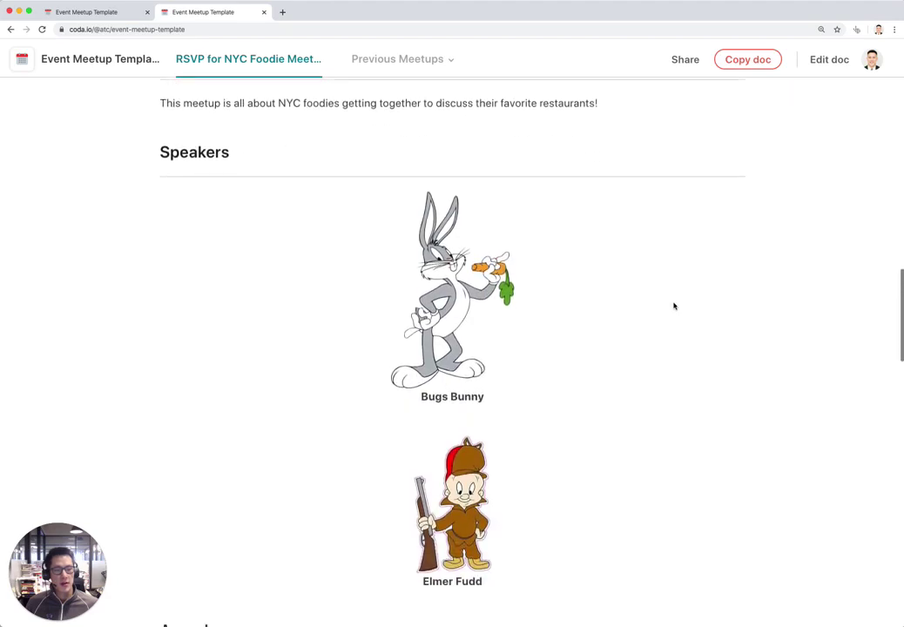
{"action": "scroll", "coordinate": [674, 306], "scroll_direction": "down", "scroll_amount": 15}
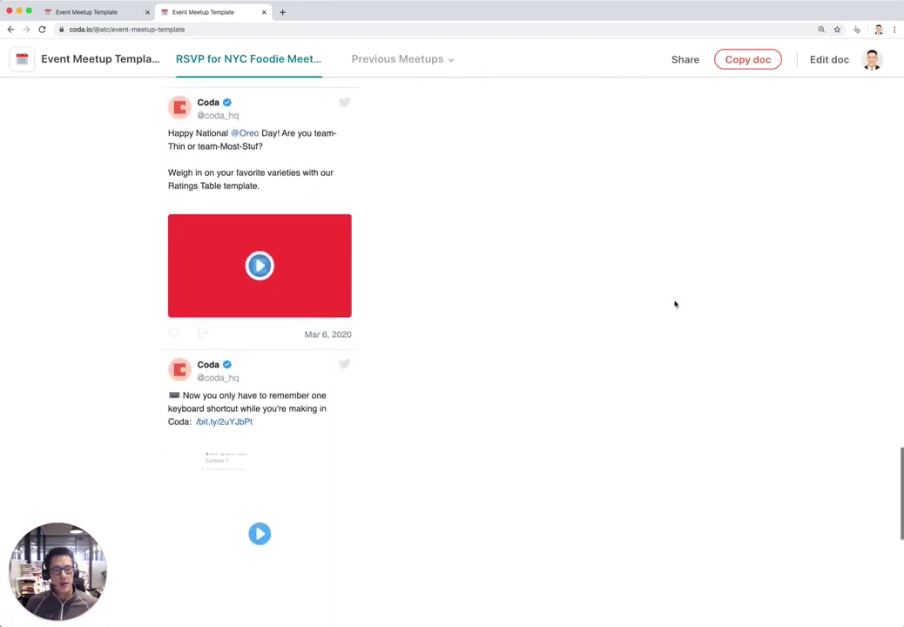
{"action": "scroll", "coordinate": [674, 304], "scroll_direction": "down", "scroll_amount": 3}
{"action": "scroll", "coordinate": [675, 303], "scroll_direction": "up", "scroll_amount": 20}
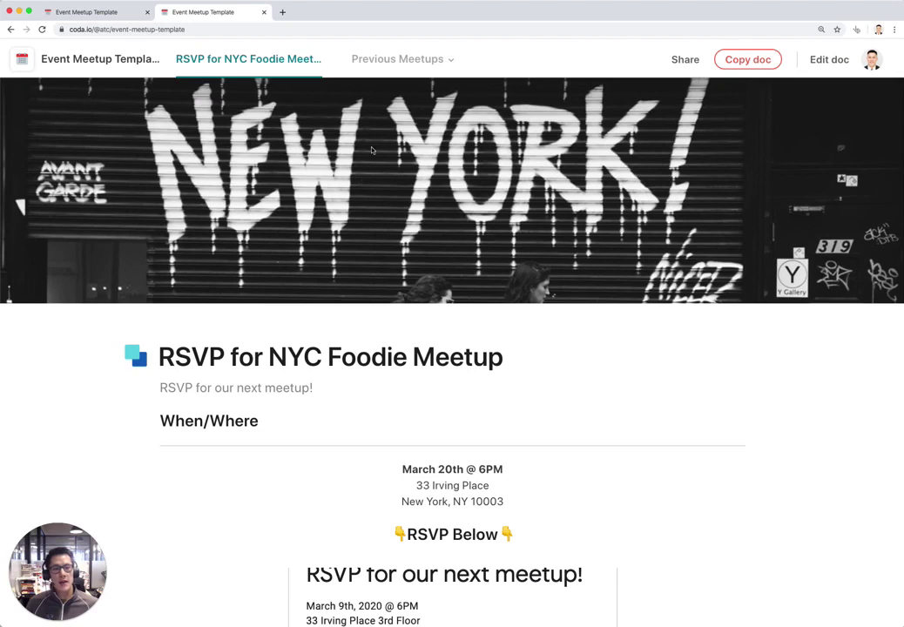
View the Meetup on 2/1/20 and 1/1/20 pages, then return to the RSVP page
{"action": "mouse_move", "coordinate": [428, 68]}
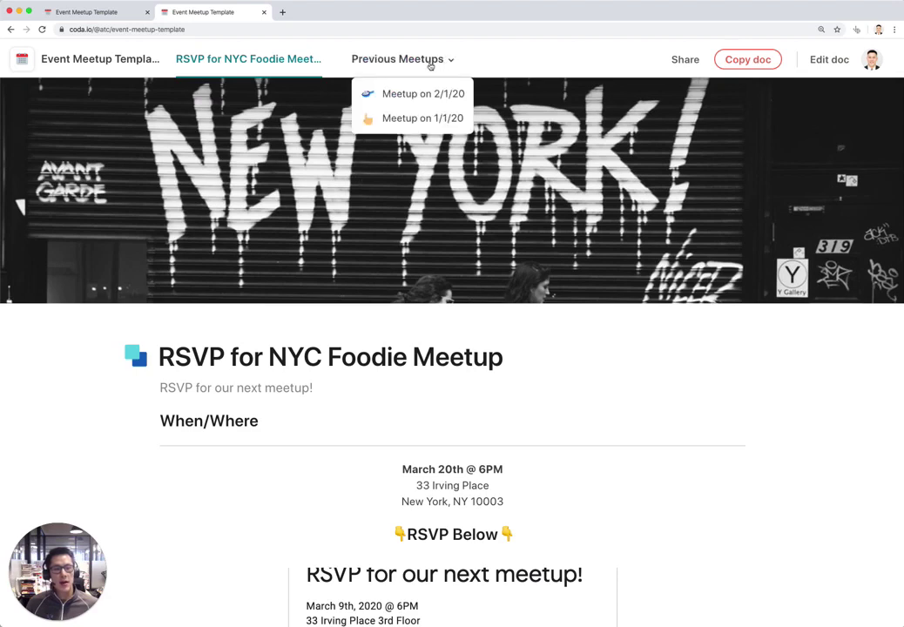
{"action": "left_click", "coordinate": [415, 93]}
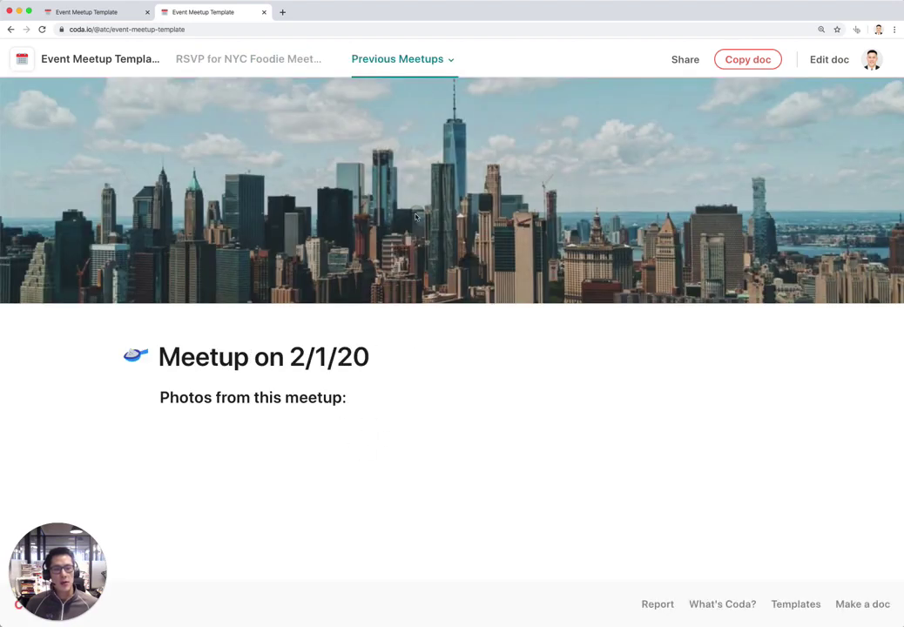
{"action": "mouse_move", "coordinate": [420, 75]}
{"action": "left_click", "coordinate": [416, 118]}
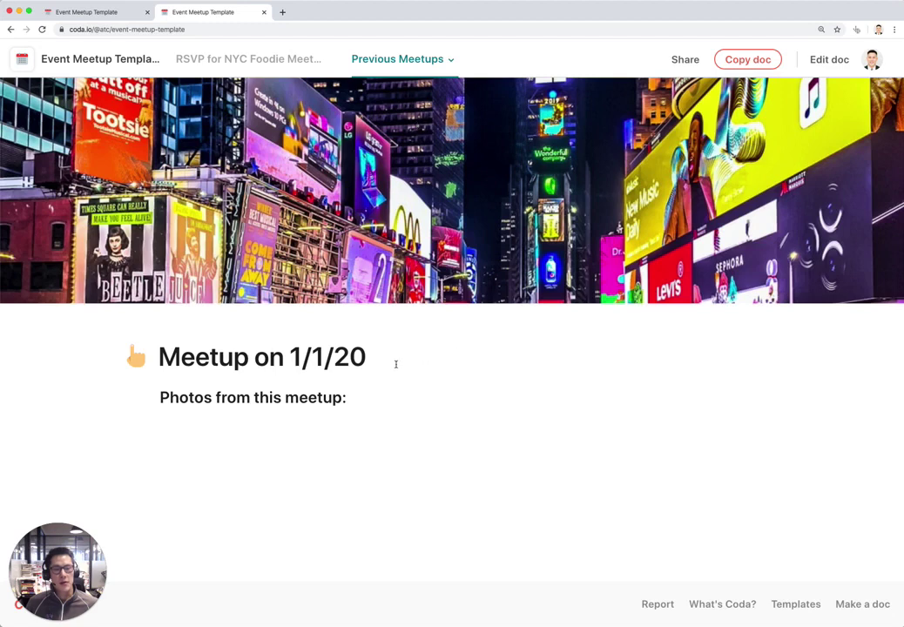
{"action": "left_click", "coordinate": [309, 60]}
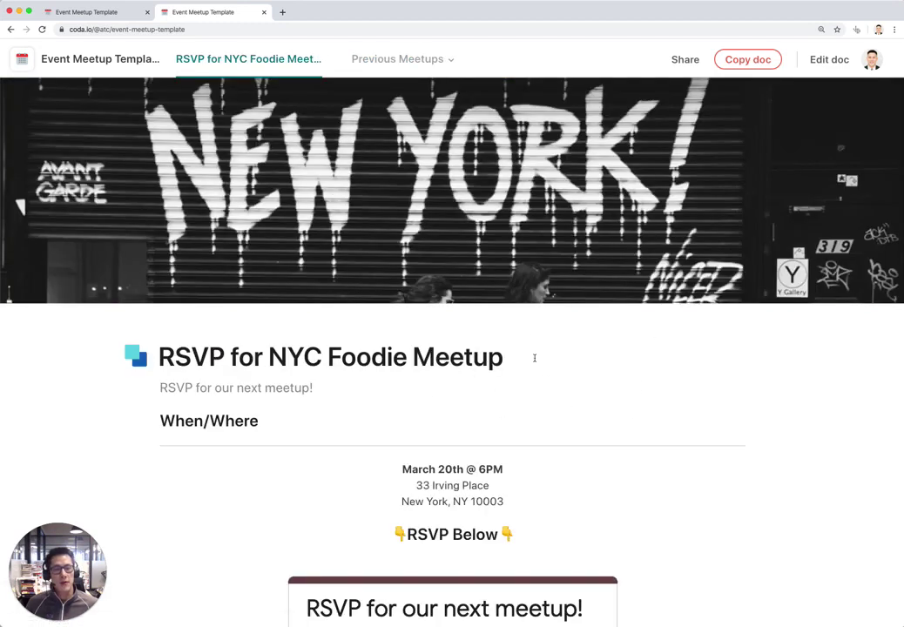
{"action": "scroll", "coordinate": [468, 451], "scroll_direction": "down", "scroll_amount": 1}
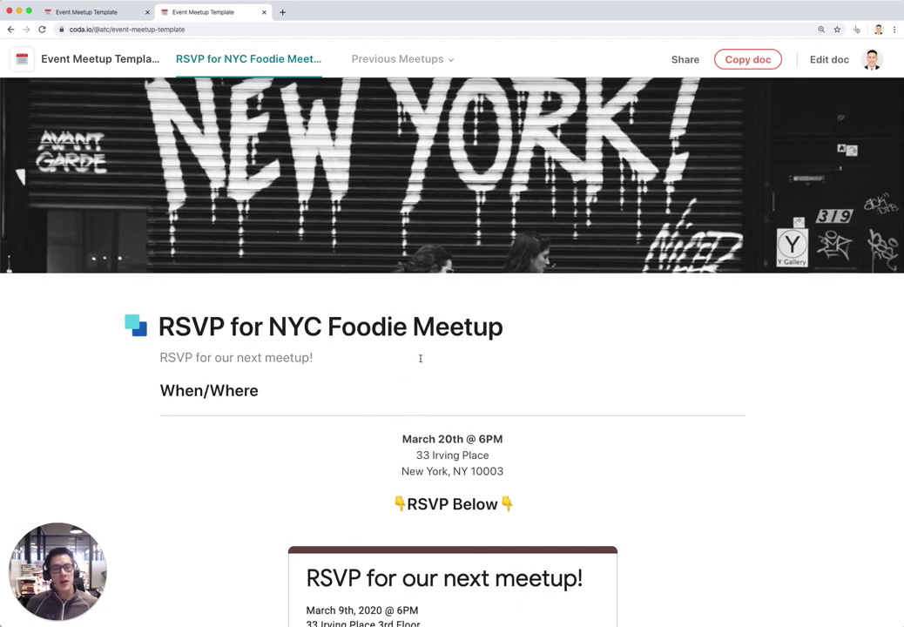
{"action": "left_click", "coordinate": [418, 60]}
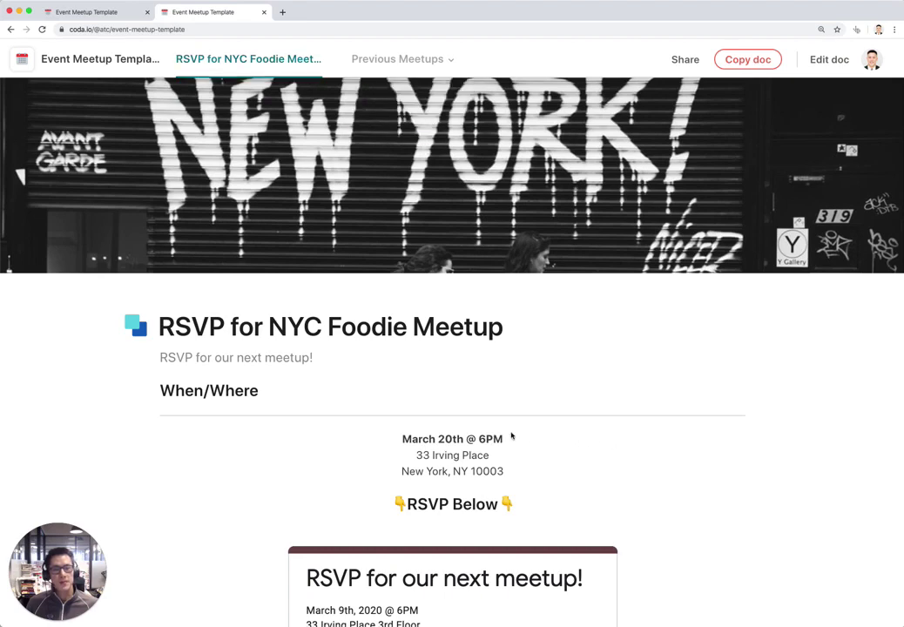
{"action": "scroll", "coordinate": [513, 435], "scroll_direction": "down", "scroll_amount": 5}
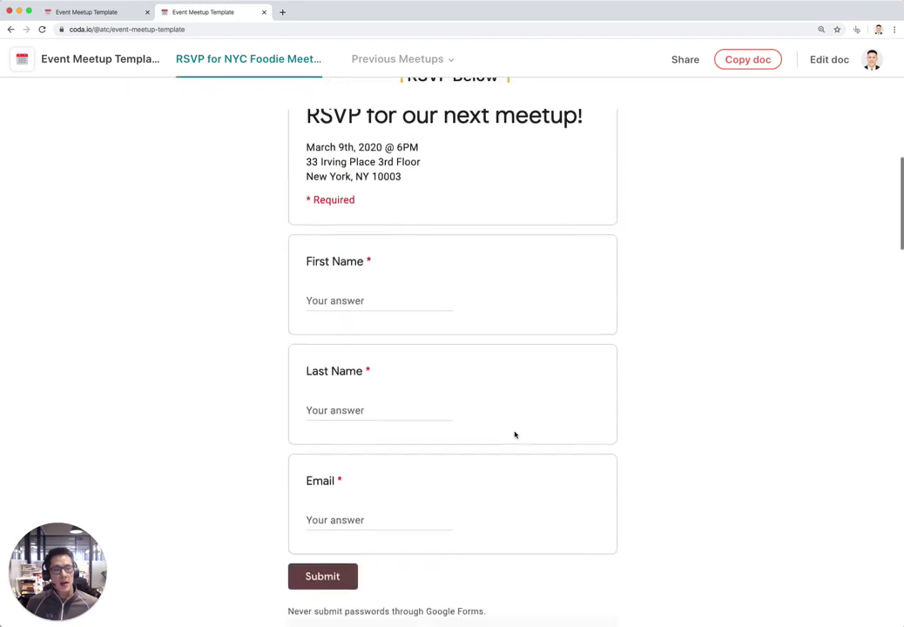
{"action": "scroll", "coordinate": [515, 434], "scroll_direction": "up", "scroll_amount": 5}
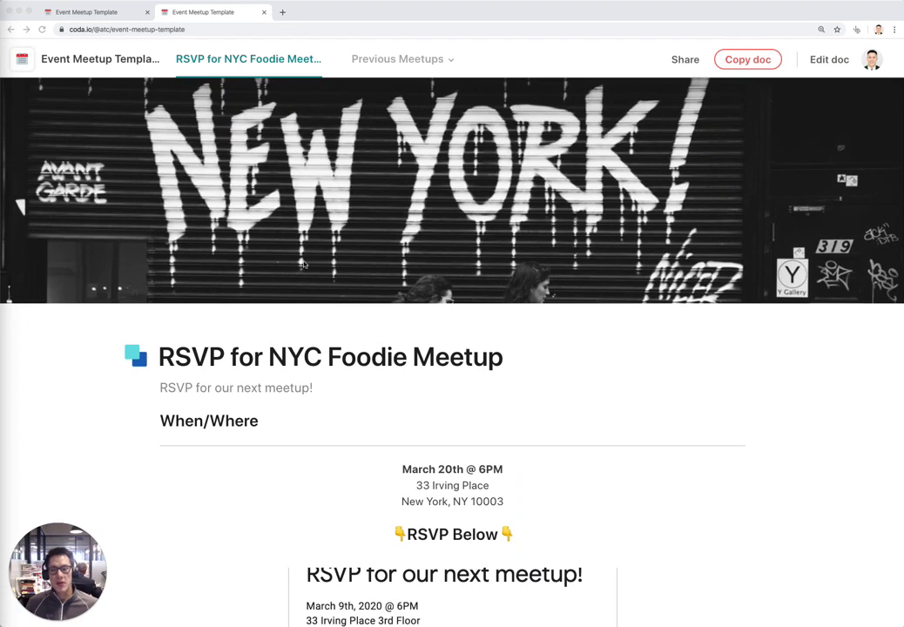
{"action": "left_click", "coordinate": [508, 339]}
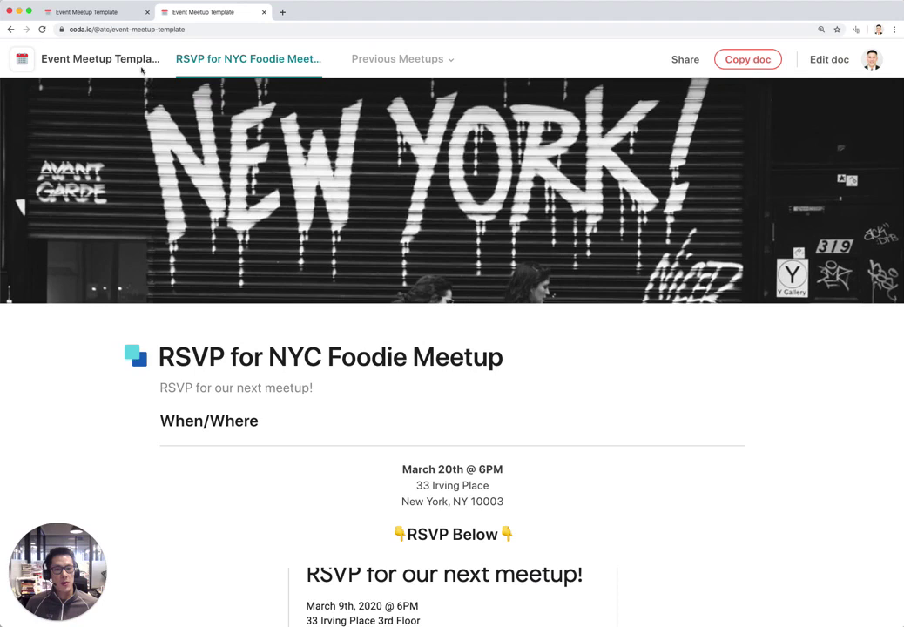
{"action": "left_click", "coordinate": [115, 30]}
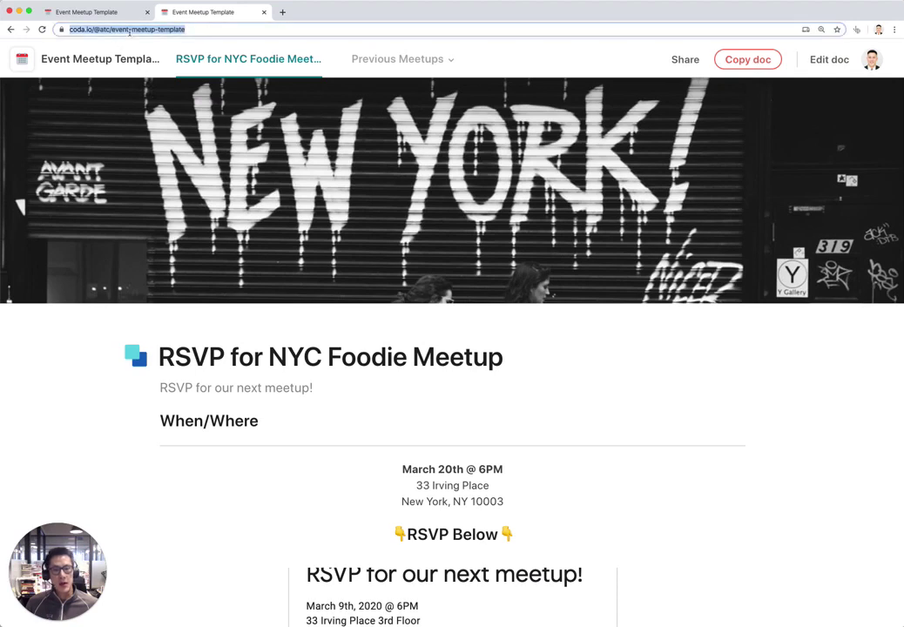
{"action": "key", "text": "ctrl+v"}
{"action": "key", "text": "Return"}
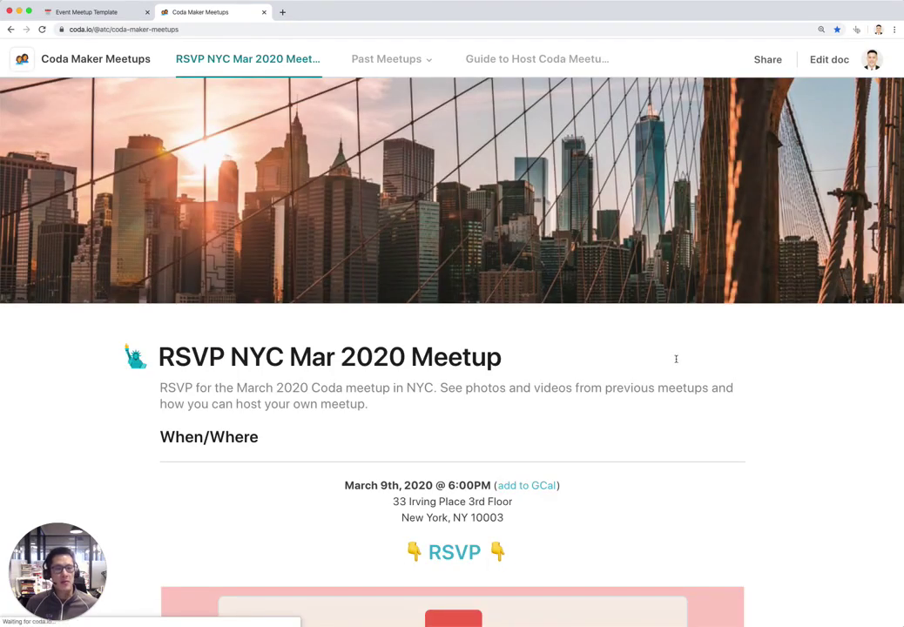
{"action": "scroll", "coordinate": [704, 389], "scroll_direction": "down", "scroll_amount": 5}
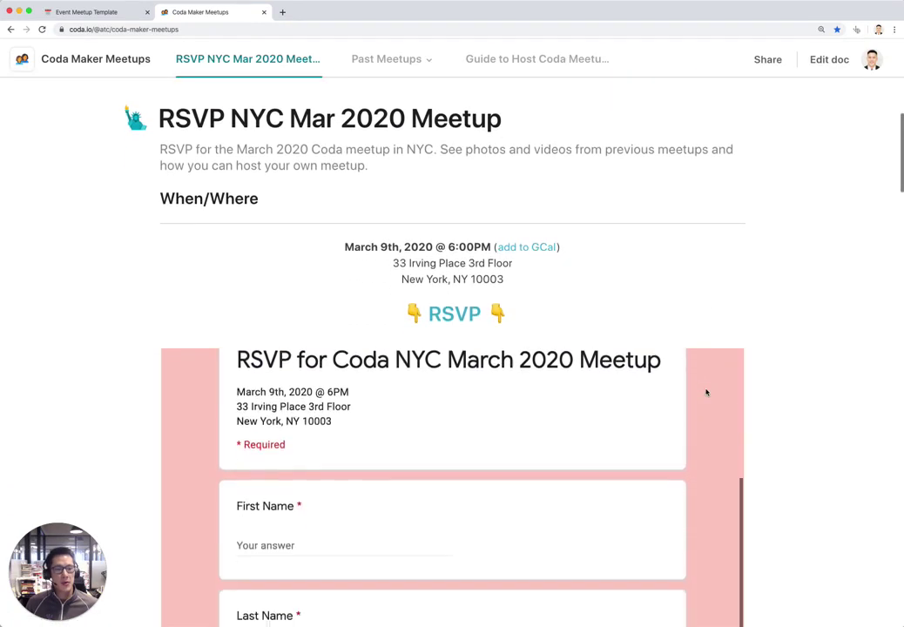
{"action": "scroll", "coordinate": [819, 389], "scroll_direction": "down", "scroll_amount": 15}
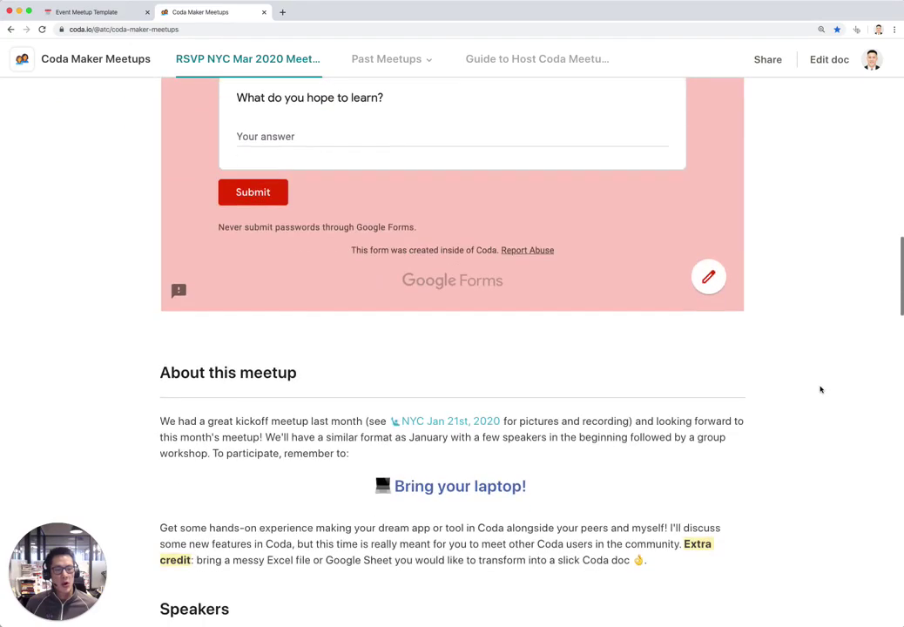
{"action": "scroll", "coordinate": [820, 390], "scroll_direction": "down", "scroll_amount": 20}
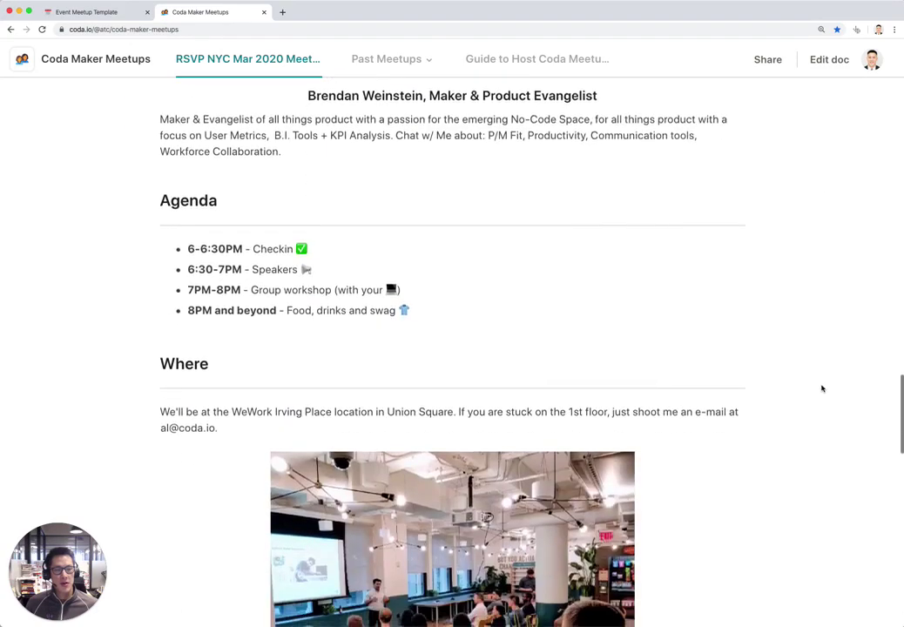
{"action": "scroll", "coordinate": [822, 388], "scroll_direction": "down", "scroll_amount": 20}
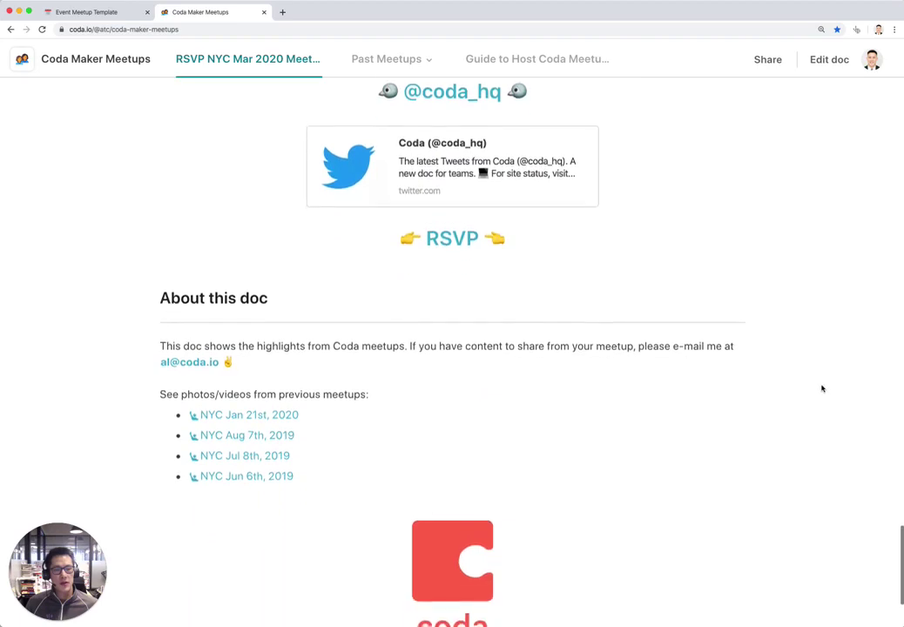
{"action": "scroll", "coordinate": [822, 389], "scroll_direction": "down", "scroll_amount": 4}
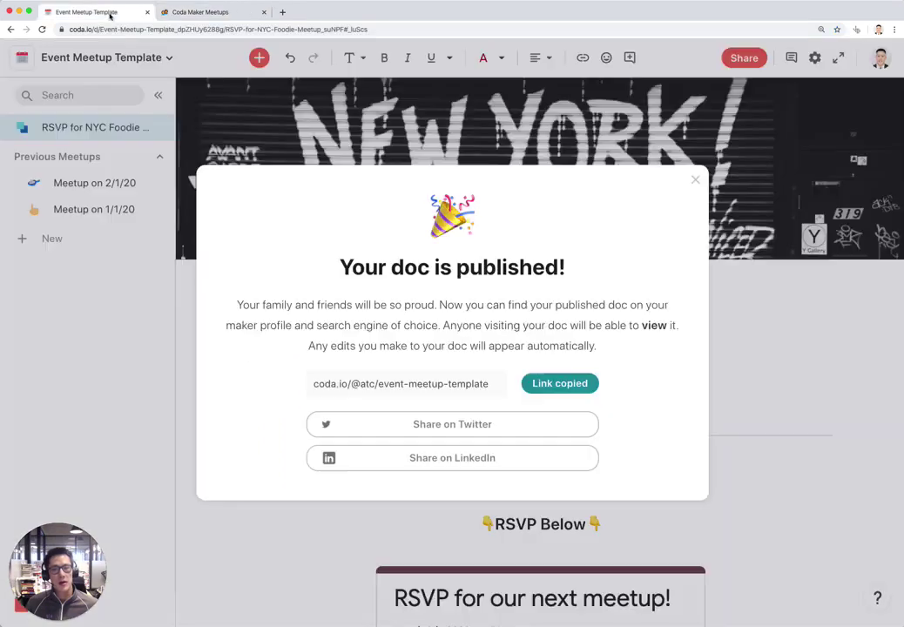
Return to the Event Meetup Template editor tab and close the 'Your doc is published!' dialog
{"action": "left_click", "coordinate": [105, 12]}
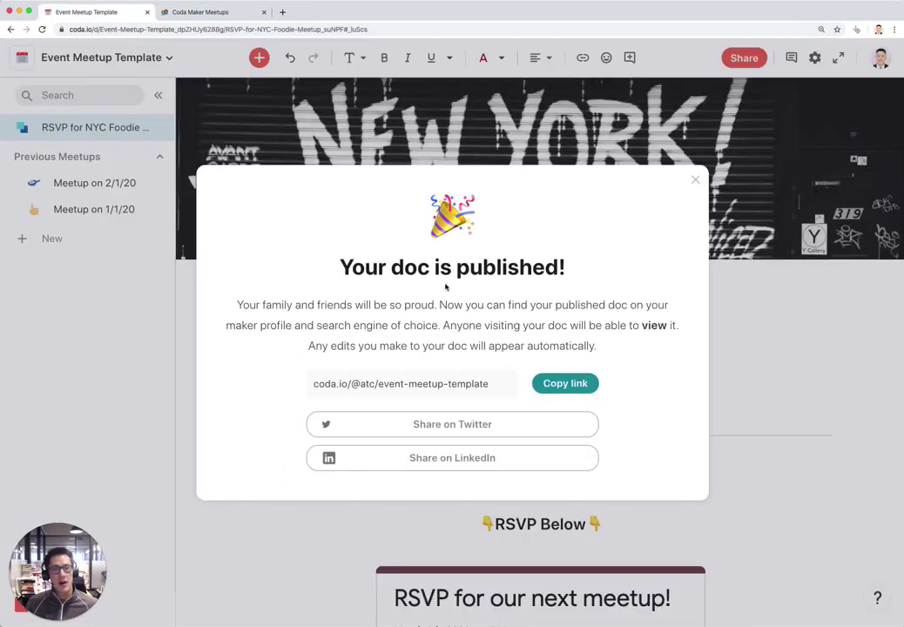
{"action": "left_click", "coordinate": [695, 180]}
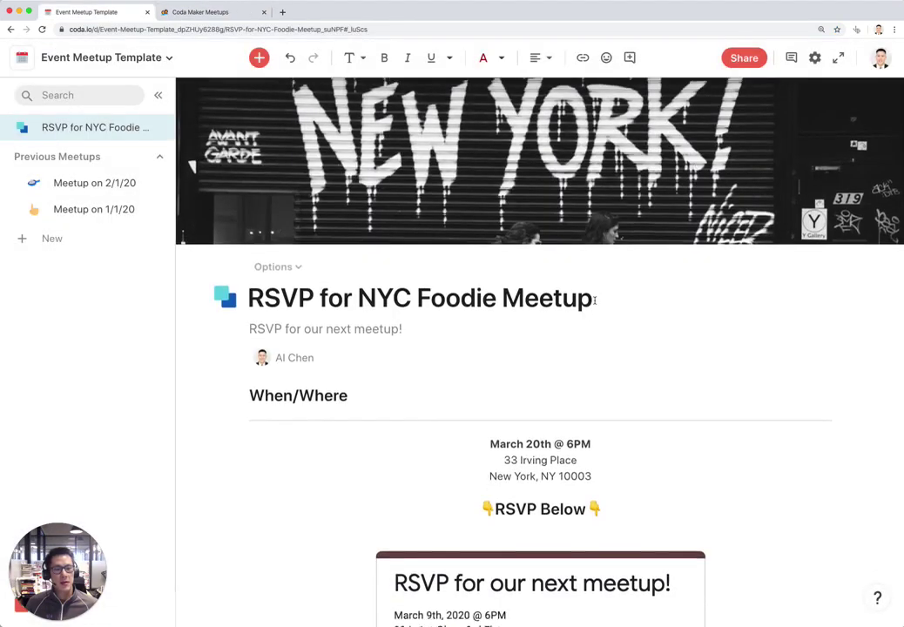